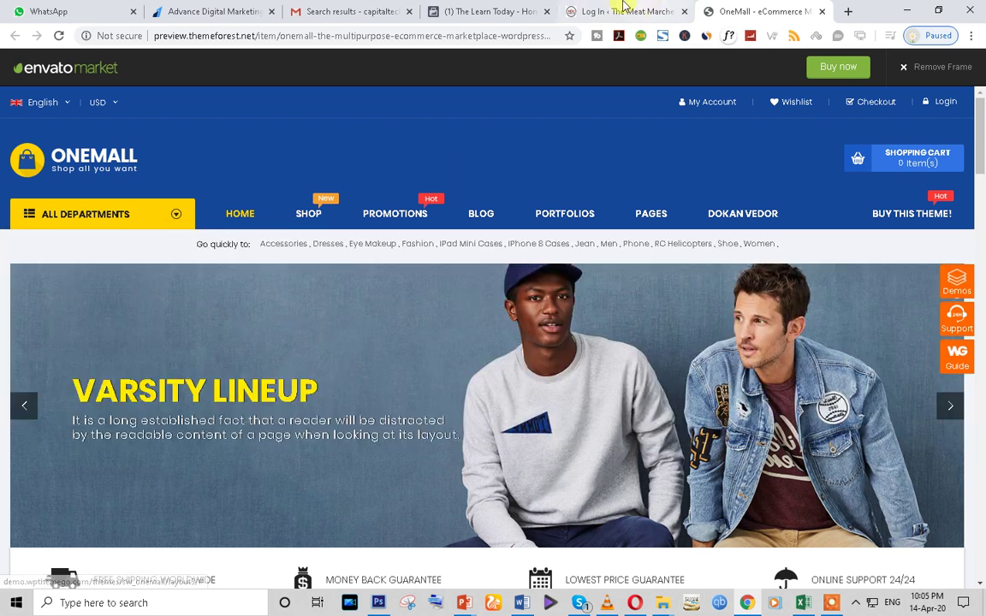
- Log in to The Meat Marche WordPress admin by entering the account username and password
{"action": "left_click", "coordinate": [623, 11]}
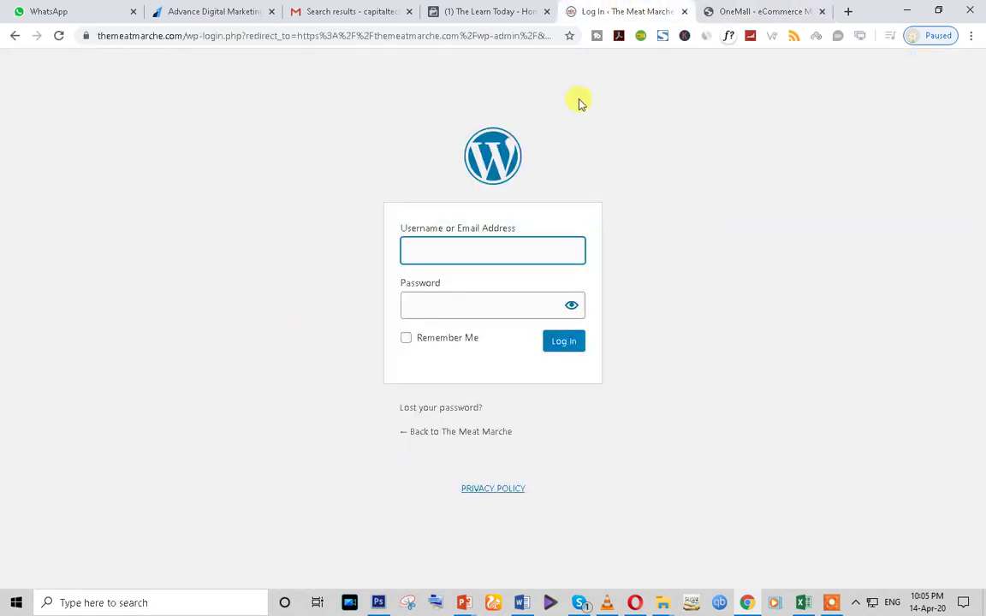
{"action": "left_click", "coordinate": [436, 257]}
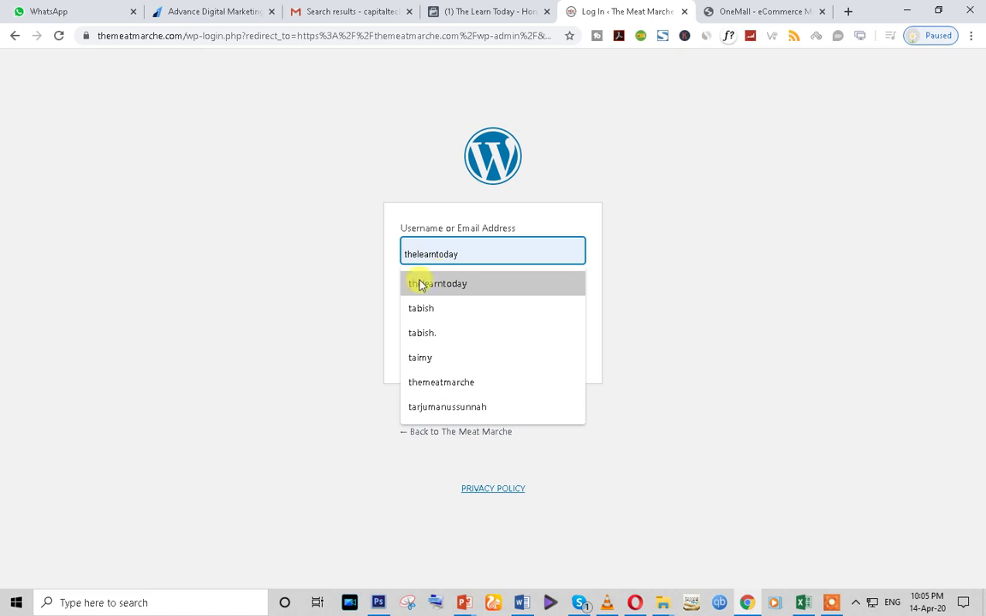
{"action": "left_click", "coordinate": [446, 383]}
{"action": "left_click", "coordinate": [444, 304]}
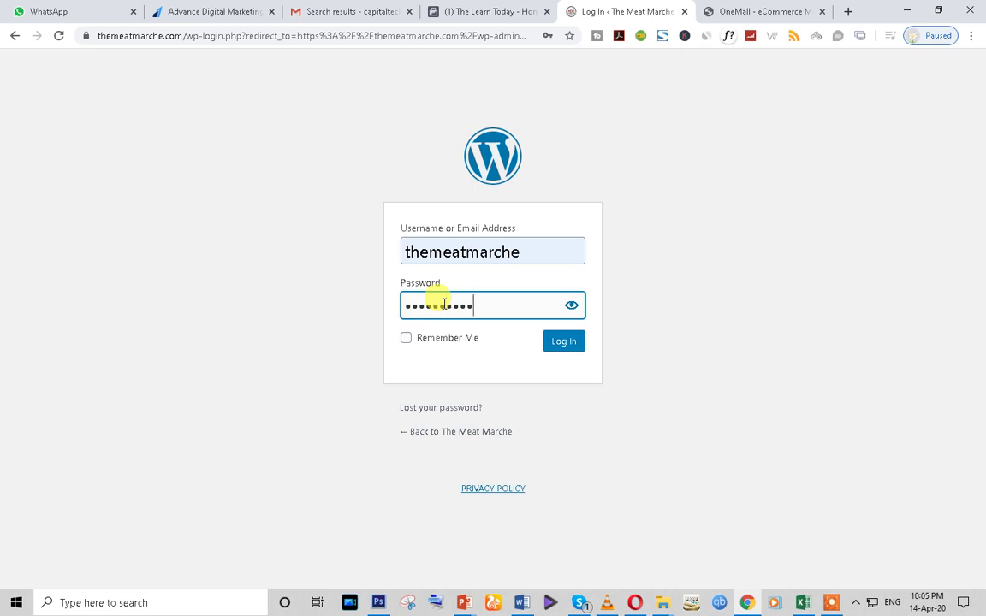
- Open storeonline24.com in a new browser tab
{"action": "left_click", "coordinate": [759, 9]}
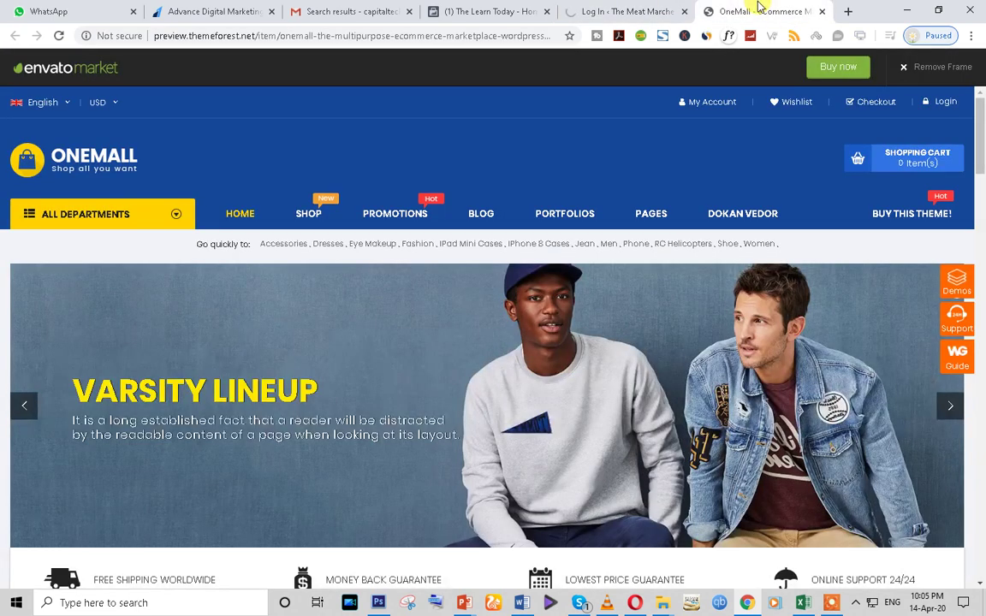
{"action": "left_click", "coordinate": [848, 12]}
{"action": "type", "text": "s"}
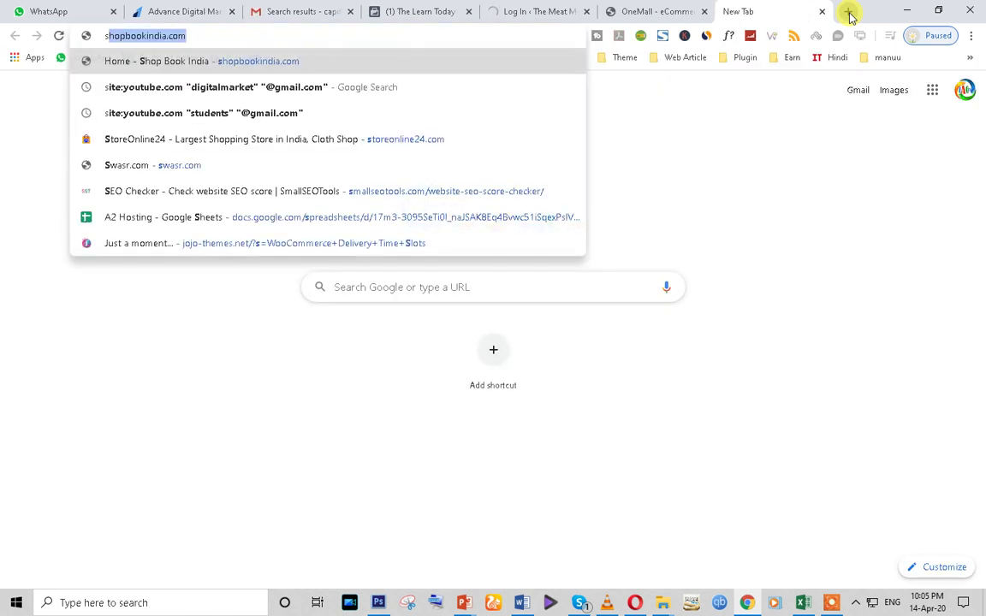
{"action": "left_click", "coordinate": [454, 141]}
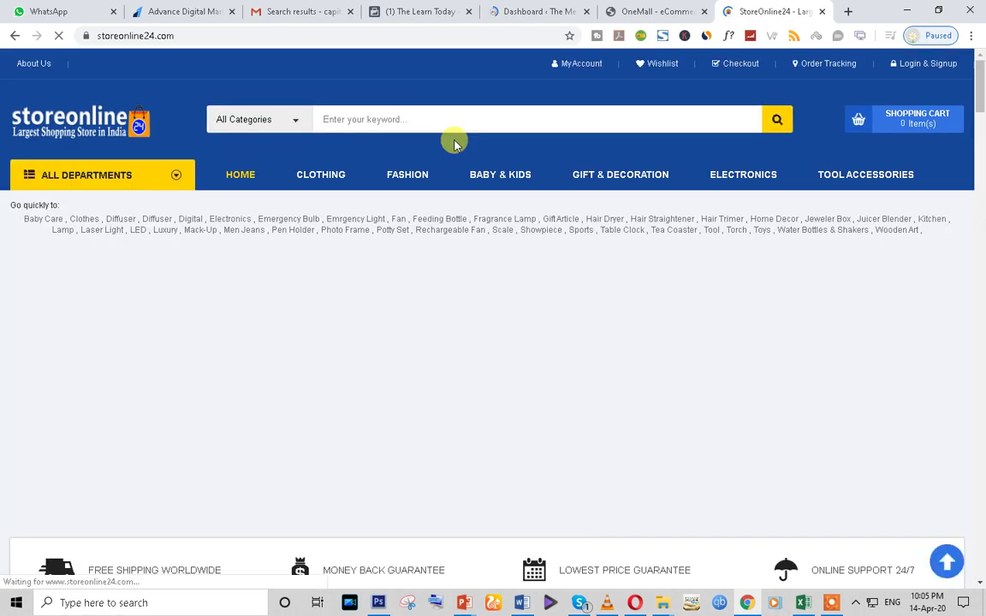
- Examine the StoreOnline24 homepage from its product sections to the footer, comparing it with the OneMall theme demo
{"action": "scroll", "coordinate": [438, 265], "scroll_direction": "down", "scroll_amount": 10}
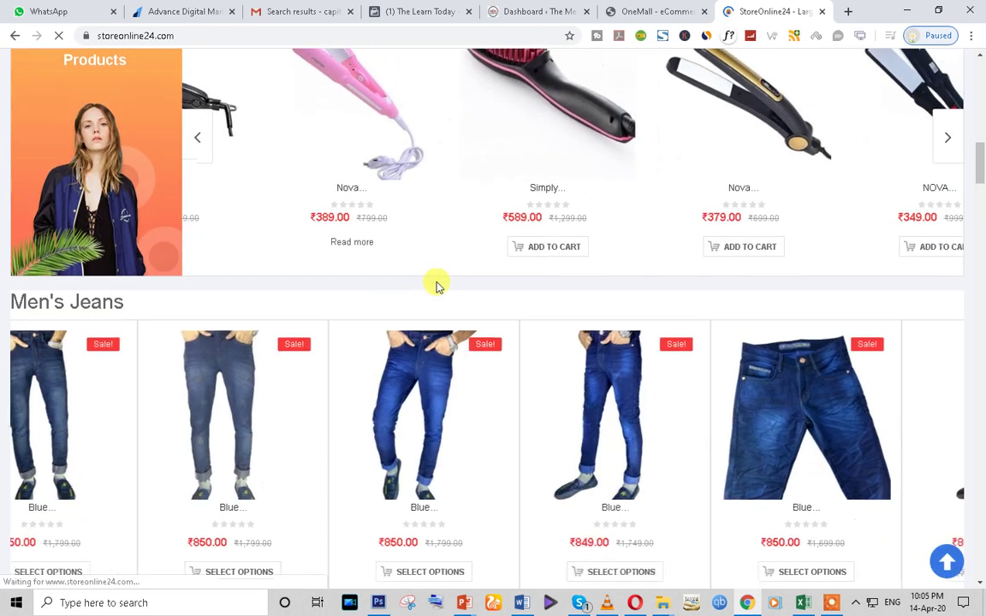
{"action": "scroll", "coordinate": [437, 282], "scroll_direction": "up", "scroll_amount": 4}
{"action": "left_click", "coordinate": [651, 11]}
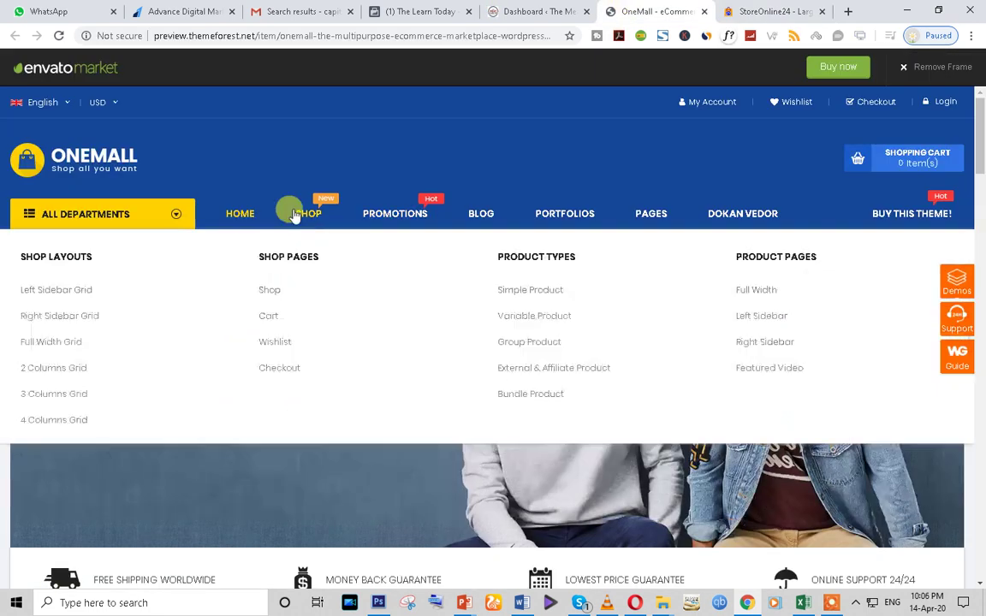
{"action": "left_click", "coordinate": [762, 11]}
{"action": "scroll", "coordinate": [467, 259], "scroll_direction": "down", "scroll_amount": 8}
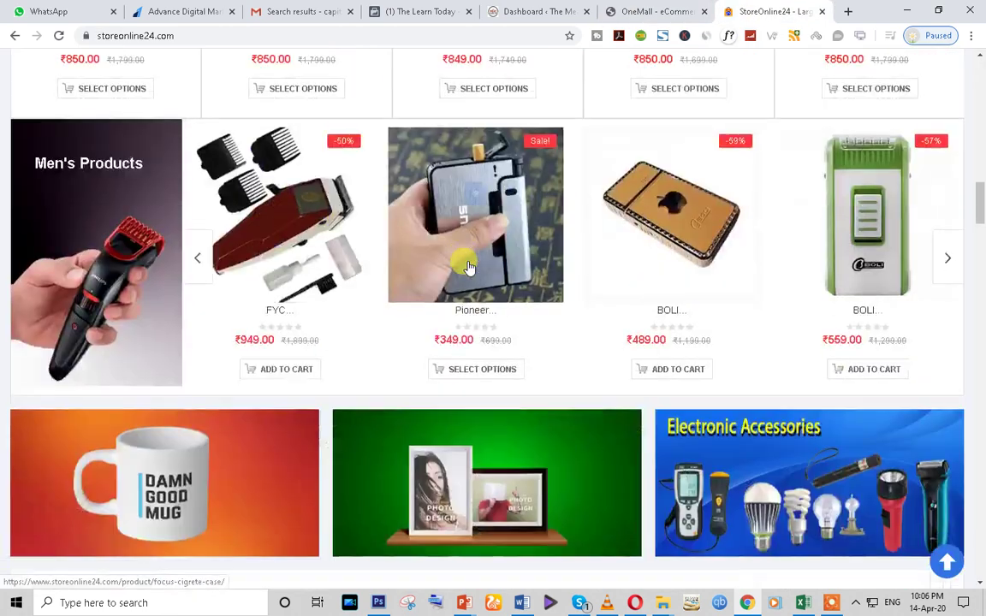
{"action": "left_click", "coordinate": [526, 11]}
{"action": "left_click", "coordinate": [762, 11]}
{"action": "scroll", "coordinate": [386, 387], "scroll_direction": "down", "scroll_amount": 5}
{"action": "scroll", "coordinate": [385, 387], "scroll_direction": "down", "scroll_amount": 12}
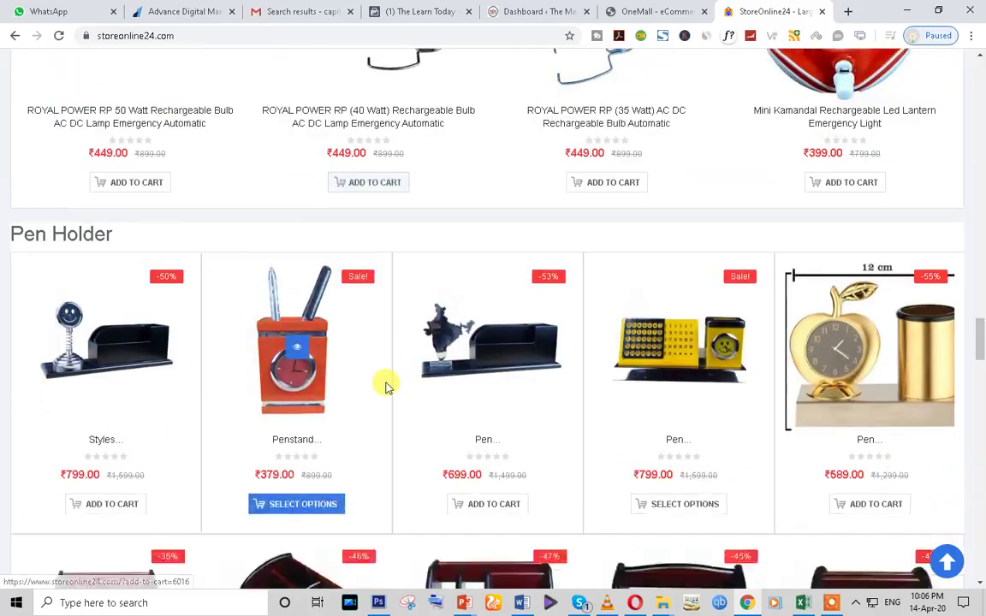
{"action": "scroll", "coordinate": [385, 386], "scroll_direction": "down", "scroll_amount": 15}
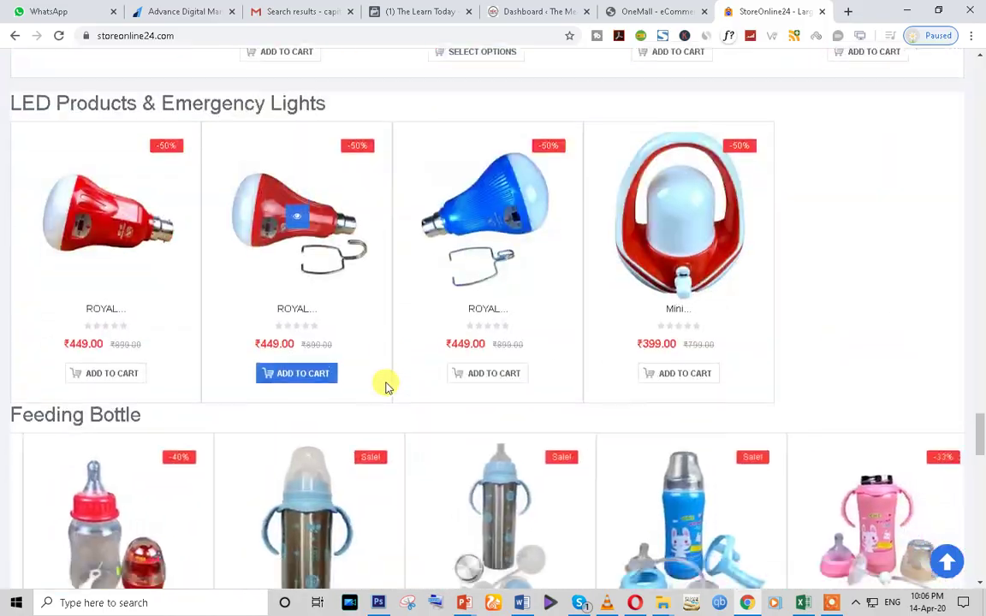
{"action": "scroll", "coordinate": [385, 386], "scroll_direction": "down", "scroll_amount": 13}
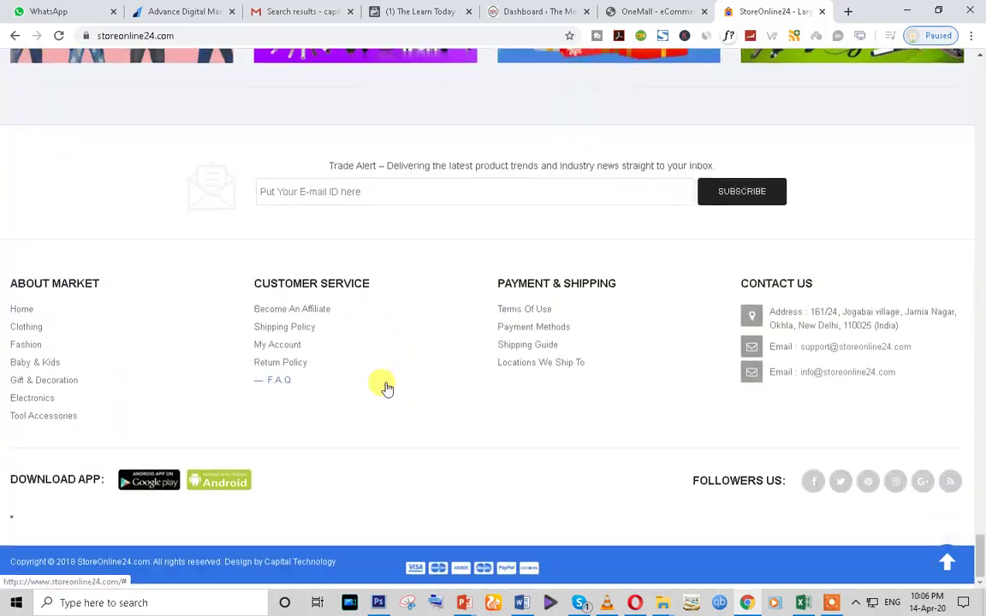
{"action": "scroll", "coordinate": [385, 387], "scroll_direction": "up", "scroll_amount": 9}
{"action": "scroll", "coordinate": [385, 387], "scroll_direction": "up", "scroll_amount": 15}
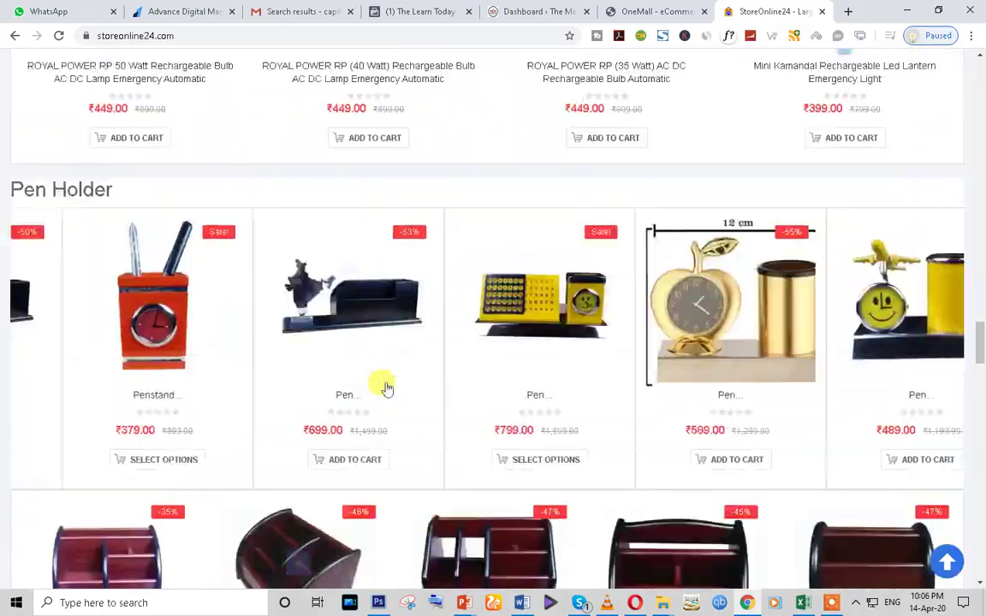
{"action": "scroll", "coordinate": [385, 387], "scroll_direction": "up", "scroll_amount": 15}
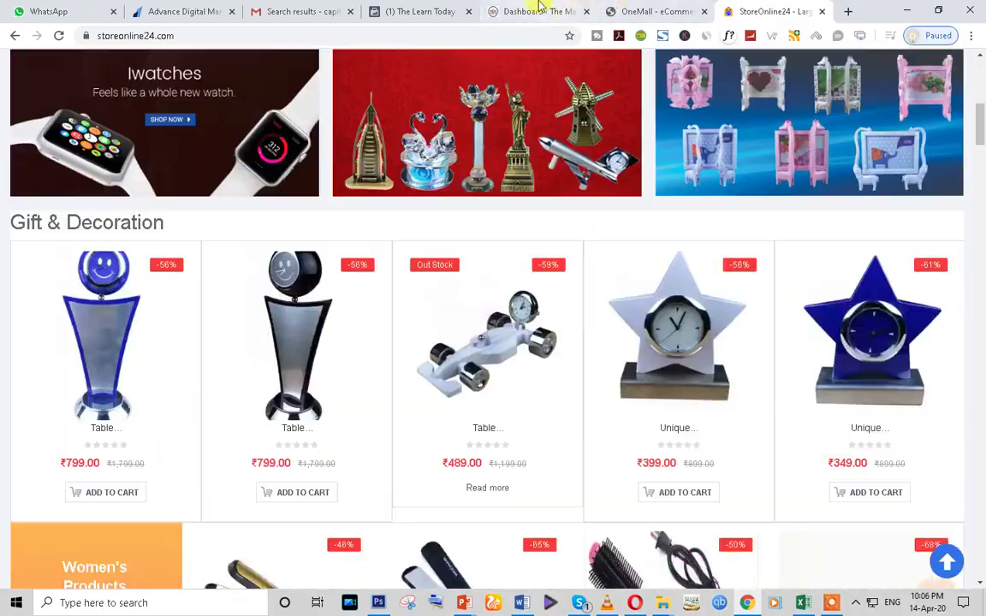
- Open the full product list in The Meat Marche admin and look over its products and the available admin sections
{"action": "left_click", "coordinate": [541, 8]}
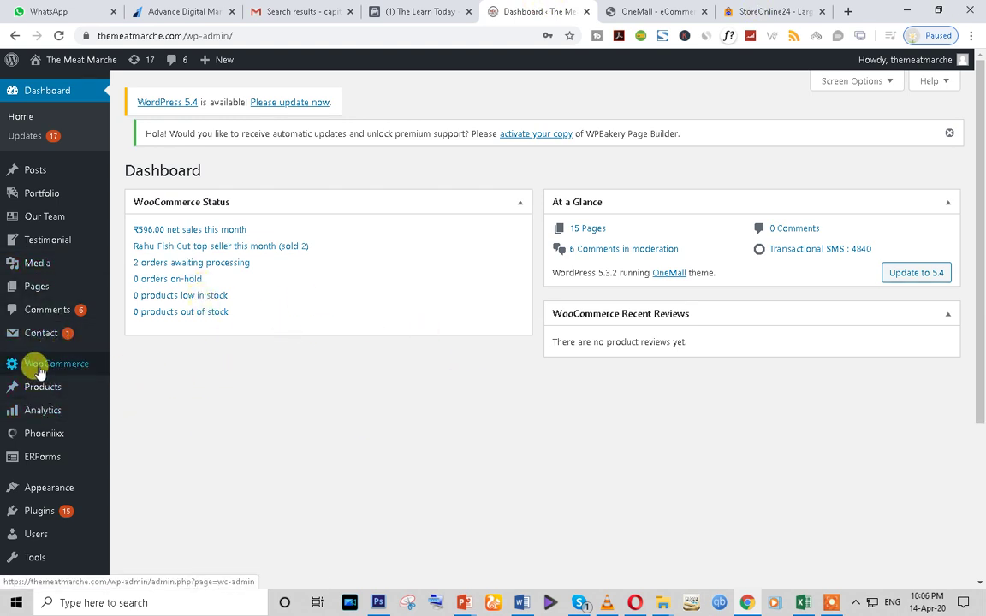
{"action": "left_click", "coordinate": [40, 394]}
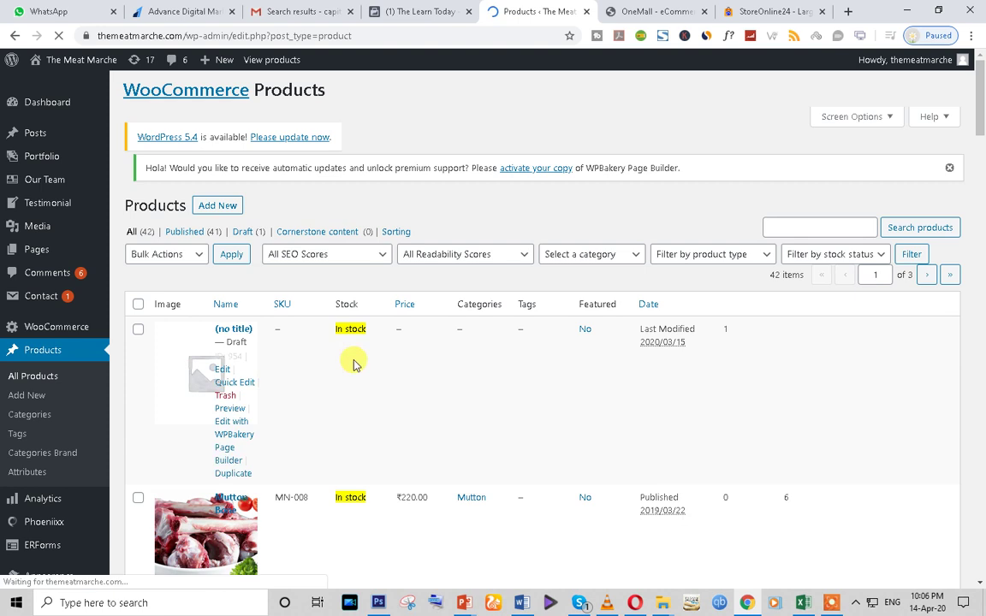
{"action": "scroll", "coordinate": [214, 359], "scroll_direction": "down", "scroll_amount": 2}
{"action": "scroll", "coordinate": [214, 360], "scroll_direction": "up", "scroll_amount": 2}
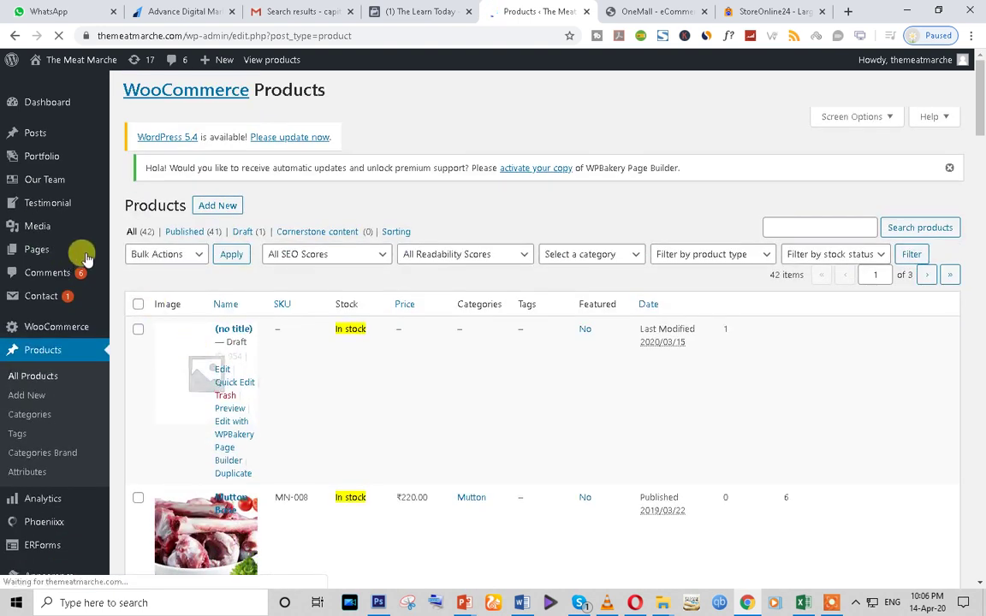
{"action": "scroll", "coordinate": [72, 396], "scroll_direction": "down", "scroll_amount": 5}
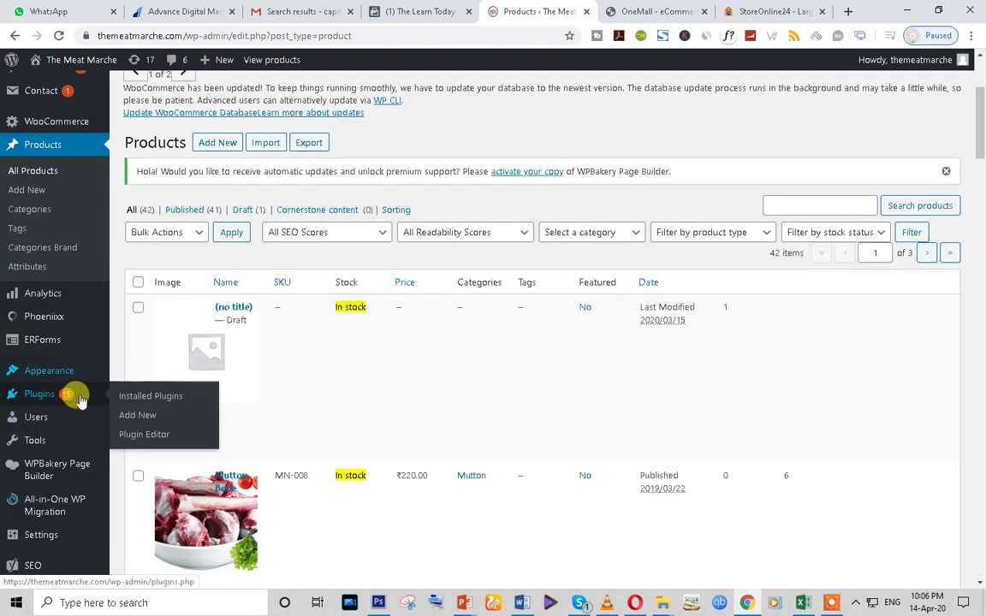
{"action": "scroll", "coordinate": [70, 417], "scroll_direction": "down", "scroll_amount": 3}
{"action": "scroll", "coordinate": [43, 451], "scroll_direction": "up", "scroll_amount": 5}
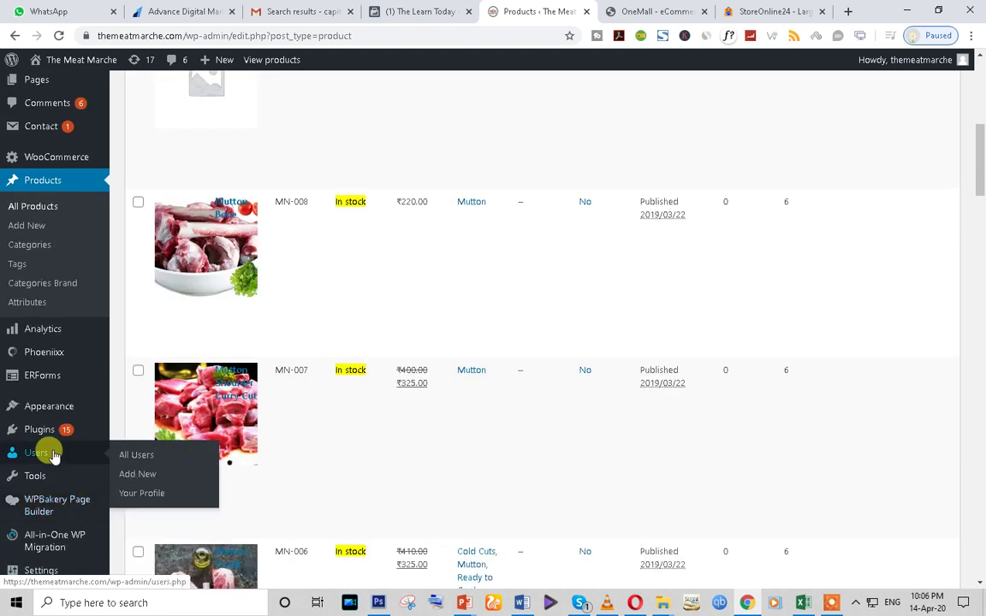
{"action": "scroll", "coordinate": [43, 385], "scroll_direction": "up", "scroll_amount": 2}
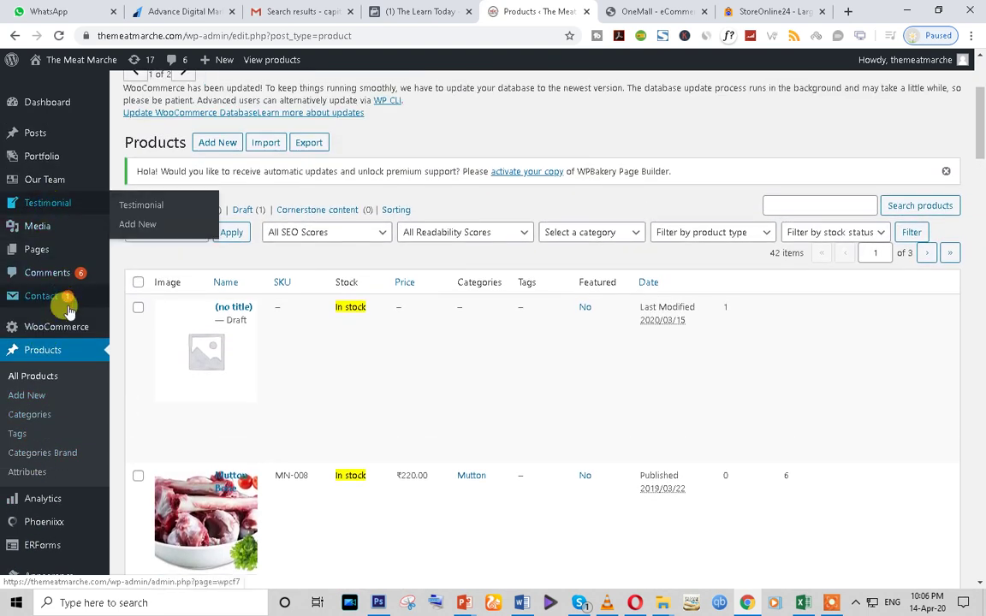
- Open the WooCommerce orders list and review the orders' dates, statuses and totals
{"action": "mouse_move", "coordinate": [67, 332]}
{"action": "left_click", "coordinate": [149, 301]}
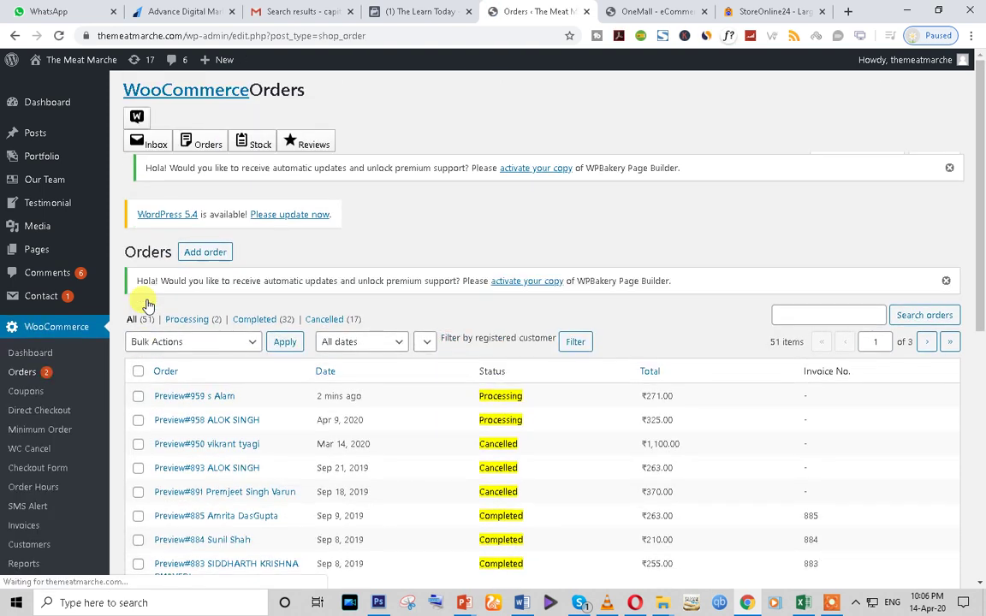
{"action": "scroll", "coordinate": [248, 419], "scroll_direction": "down", "scroll_amount": 1}
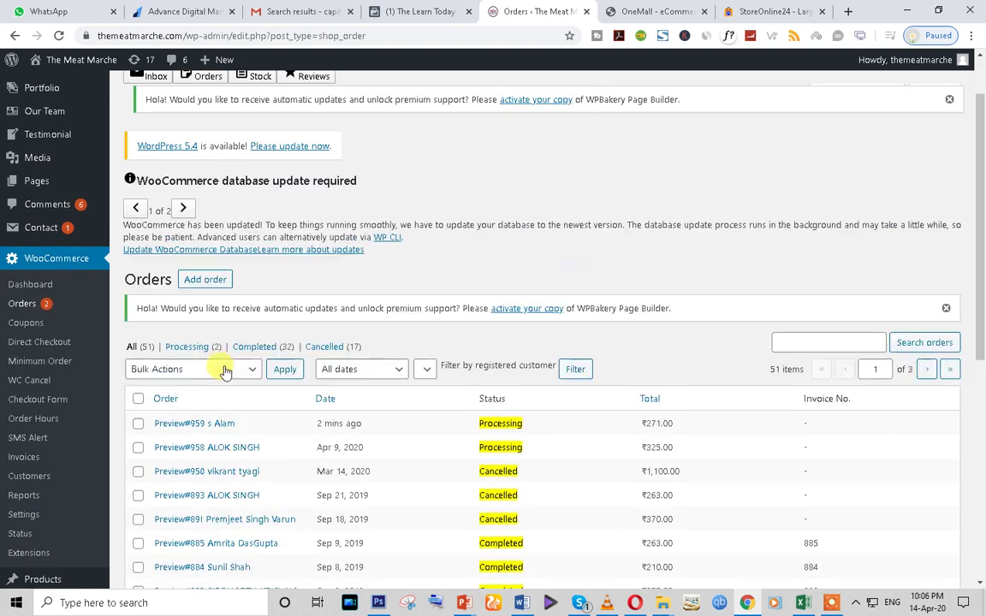
{"action": "scroll", "coordinate": [385, 439], "scroll_direction": "down", "scroll_amount": 1}
{"action": "scroll", "coordinate": [677, 360], "scroll_direction": "down", "scroll_amount": 1}
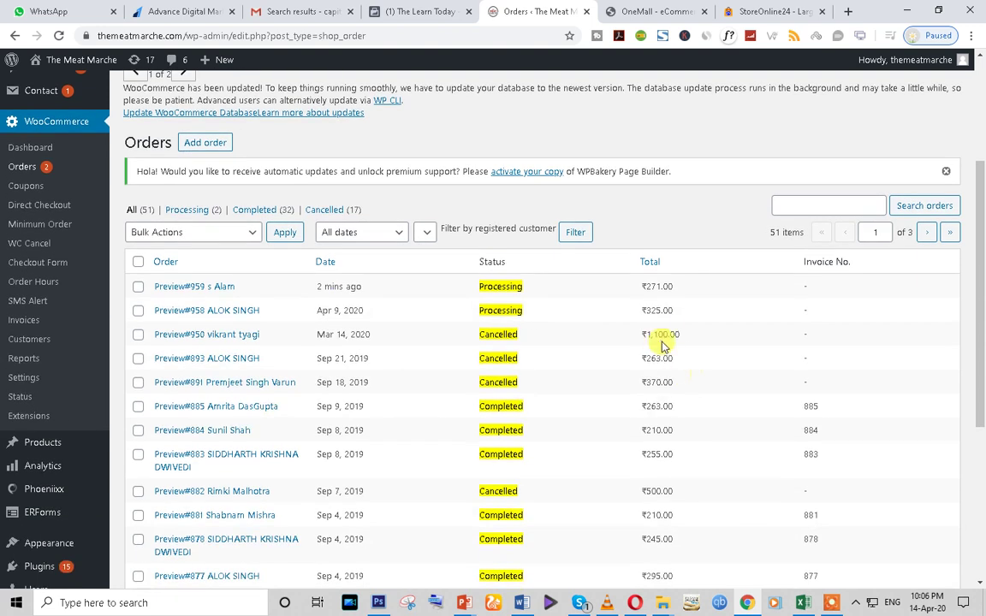
{"action": "triple_click", "coordinate": [325, 310]}
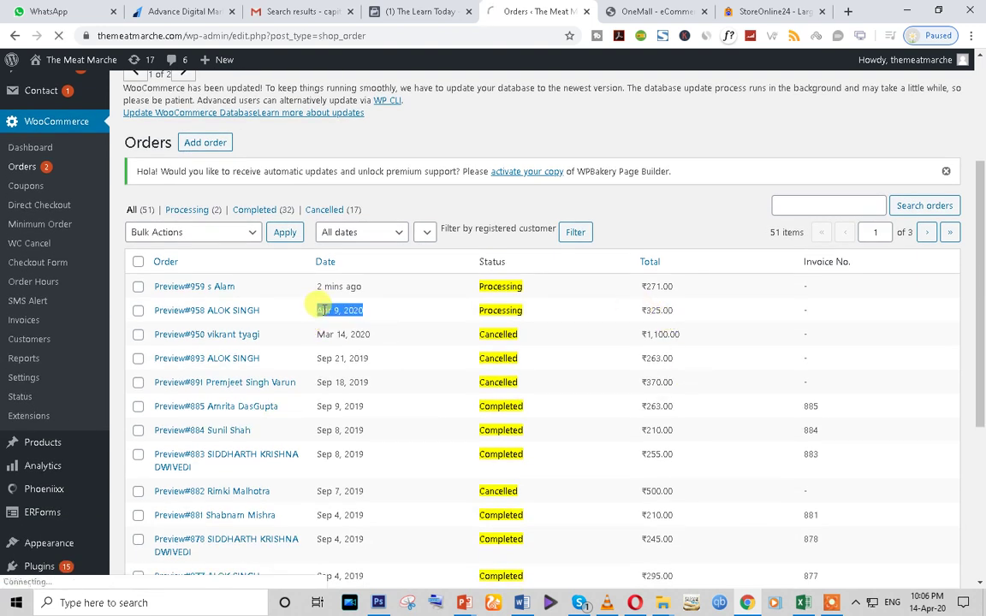
{"action": "left_click", "coordinate": [138, 287]}
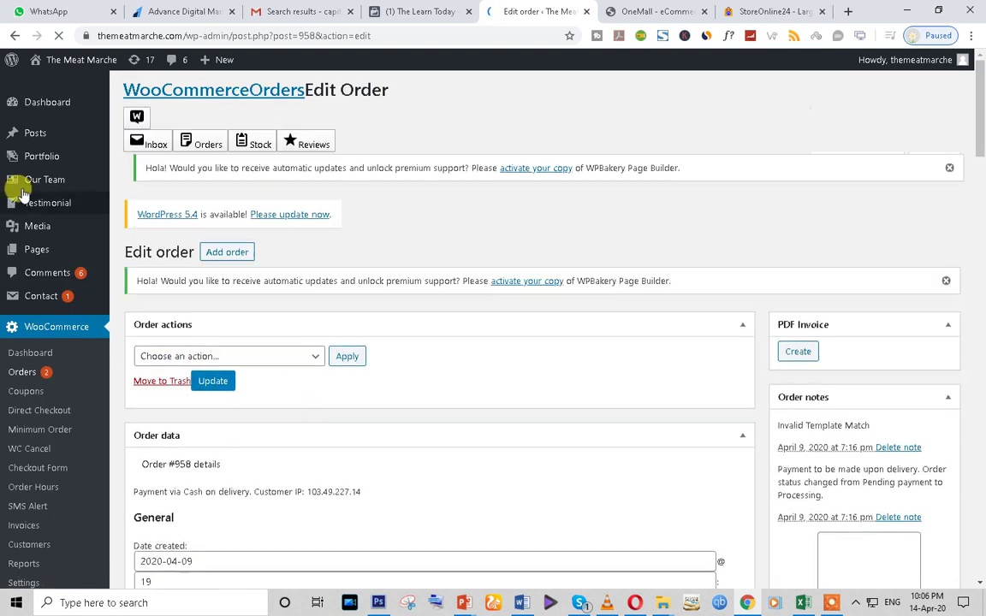
{"action": "left_click", "coordinate": [36, 374]}
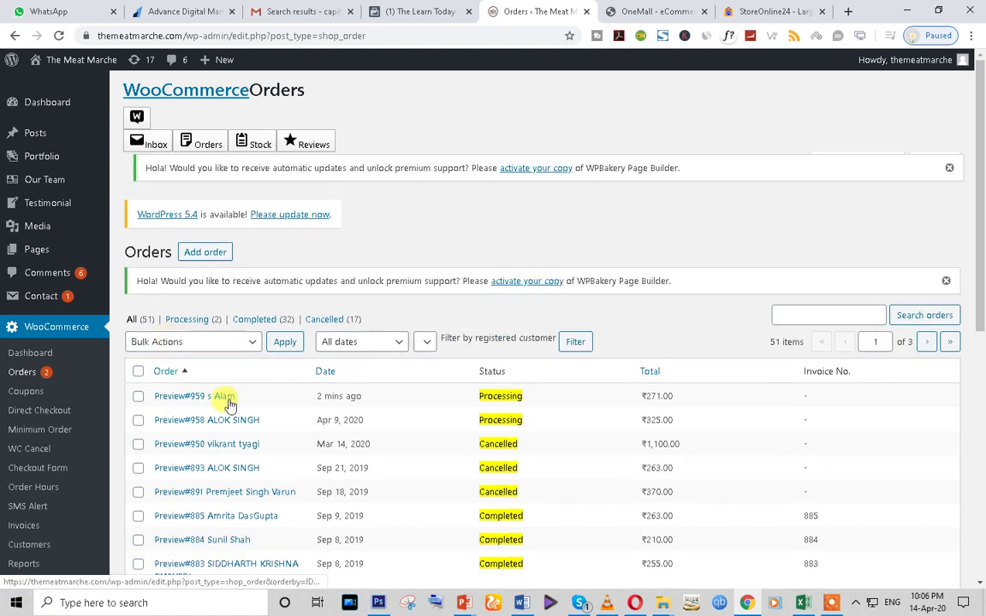
- Move the newest processing order to the trash with the Move to Trash bulk action
{"action": "left_click", "coordinate": [137, 396]}
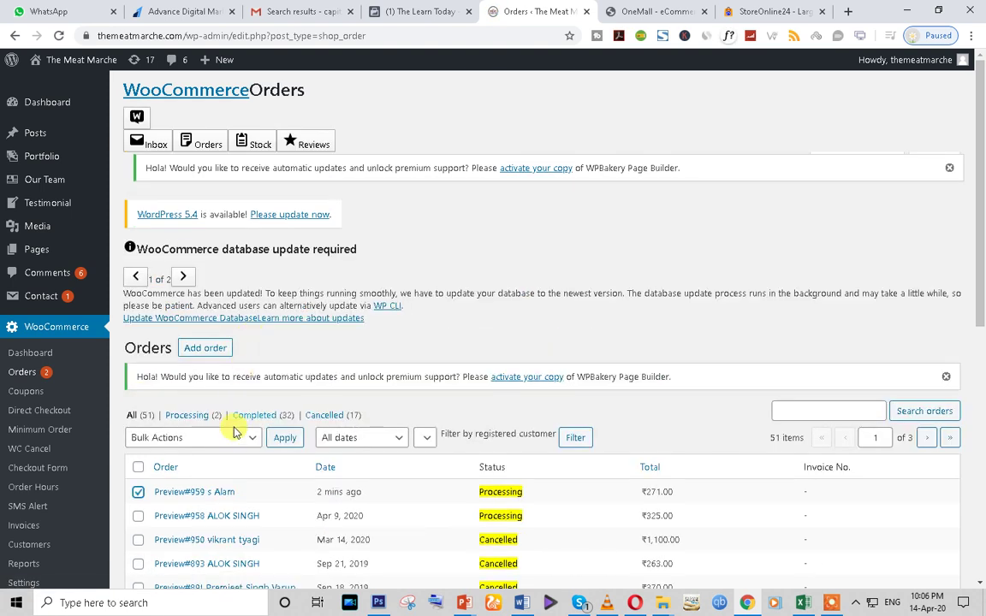
{"action": "left_click", "coordinate": [254, 439]}
{"action": "left_click", "coordinate": [188, 469]}
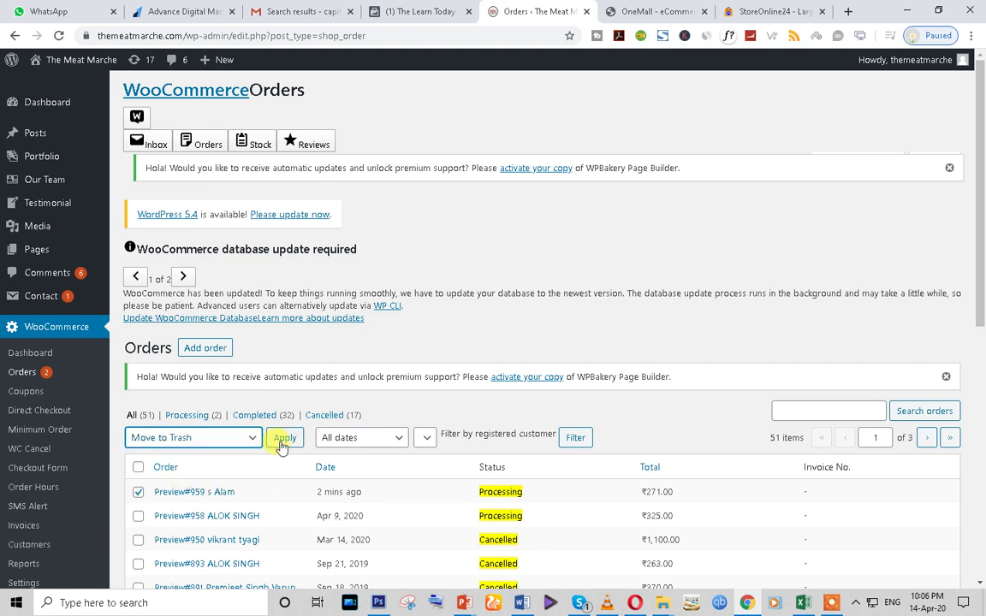
{"action": "left_click", "coordinate": [286, 439]}
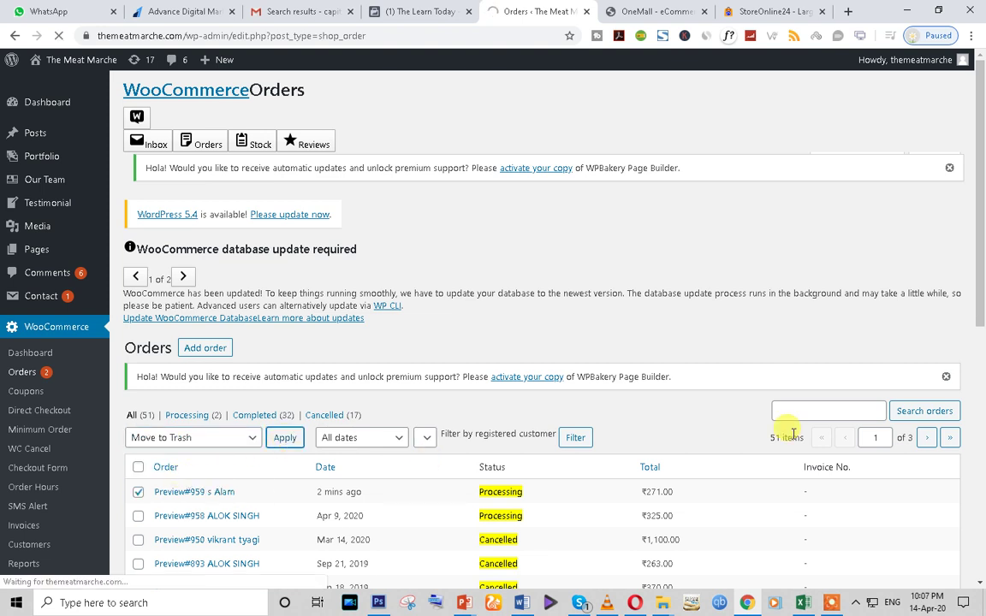
- Review the statuses of the remaining orders and open the completed order dated Sep 9, 2019
{"action": "scroll", "coordinate": [787, 434], "scroll_direction": "down", "scroll_amount": 3}
{"action": "scroll", "coordinate": [591, 453], "scroll_direction": "down", "scroll_amount": 2}
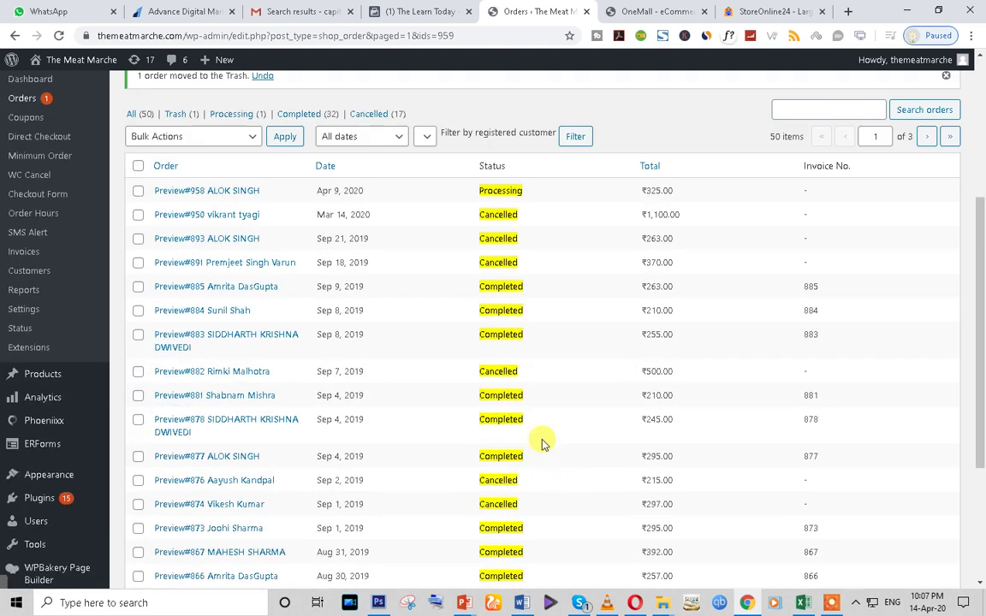
{"action": "scroll", "coordinate": [471, 225], "scroll_direction": "up", "scroll_amount": 2}
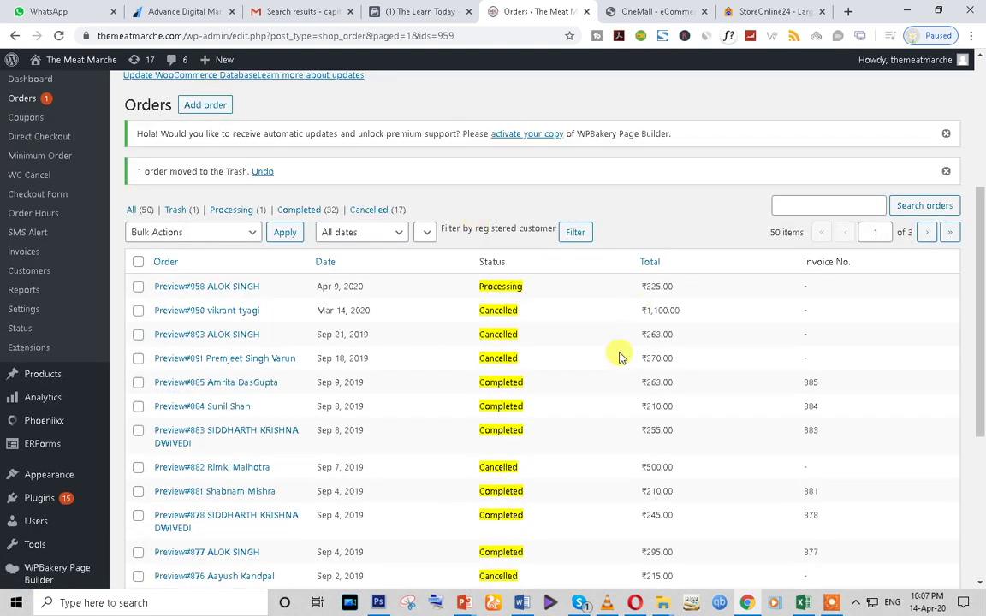
{"action": "double_click", "coordinate": [492, 382]}
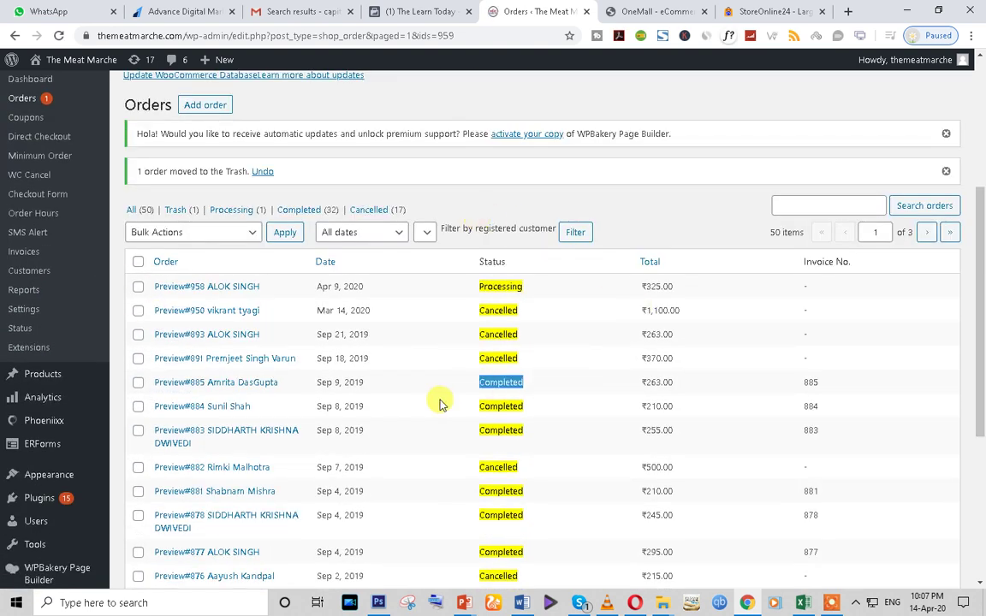
{"action": "double_click", "coordinate": [501, 407]}
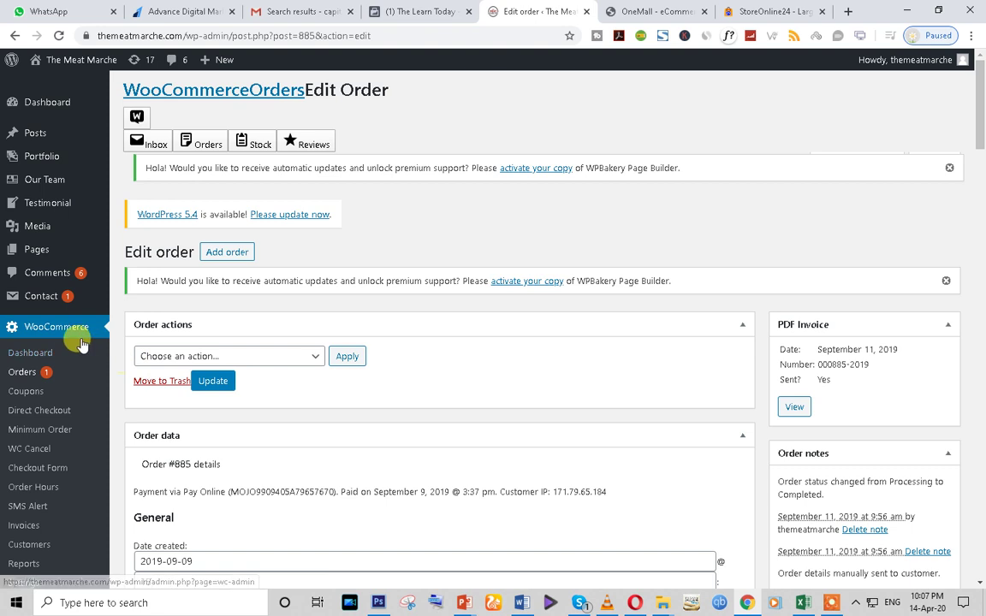
- Open the WooCommerce dashboard and take another look at the OneMall theme demo page
{"action": "left_click", "coordinate": [66, 329]}
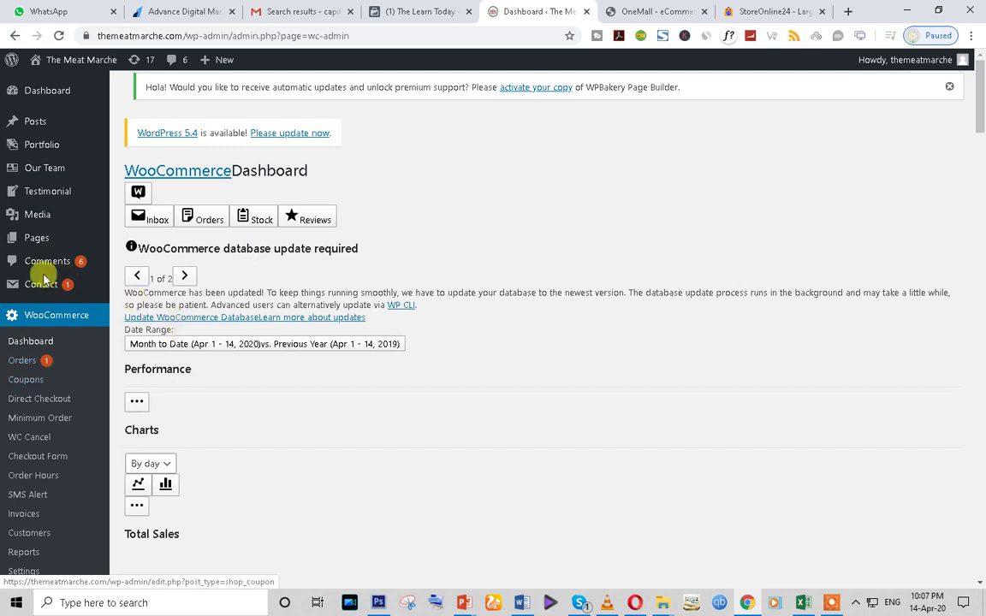
{"action": "left_click", "coordinate": [633, 11]}
{"action": "scroll", "coordinate": [361, 269], "scroll_direction": "down", "scroll_amount": 3}
{"action": "left_click", "coordinate": [538, 11]}
- Open The Meat Marche storefront in a new tab and switch to it
{"action": "right_click", "coordinate": [52, 86]}
{"action": "left_click", "coordinate": [107, 95]}
{"action": "left_click", "coordinate": [561, 11]}
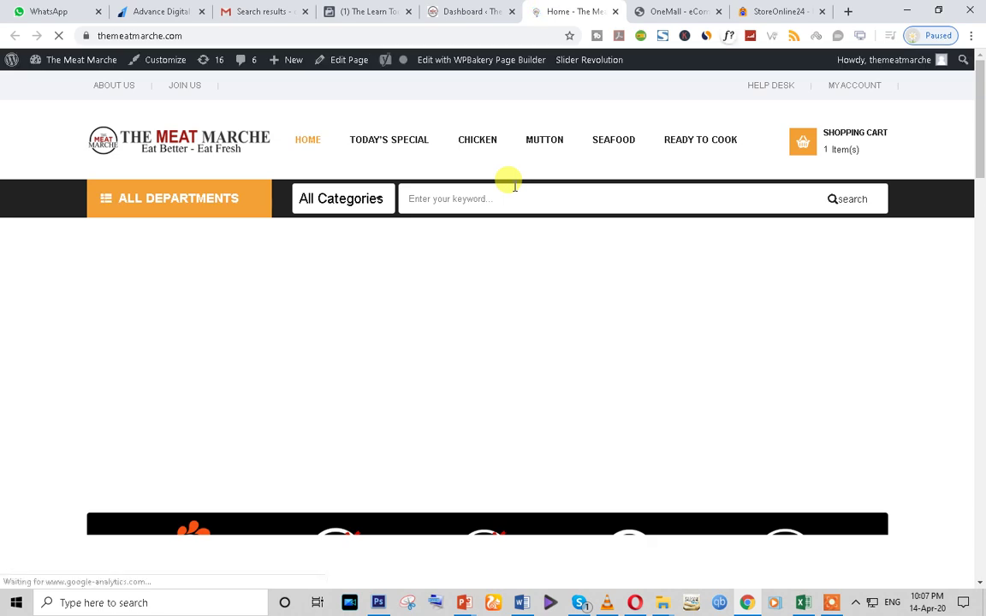
- Look over the storefront home page and open the list of all pages in the WordPress admin
{"action": "scroll", "coordinate": [511, 184], "scroll_direction": "down", "scroll_amount": 8}
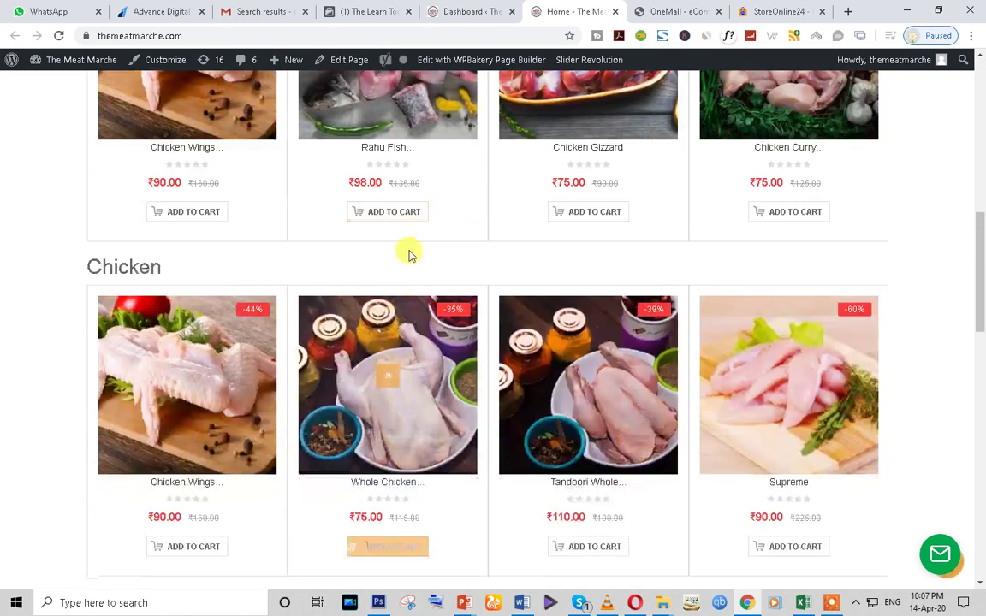
{"action": "left_click", "coordinate": [475, 11]}
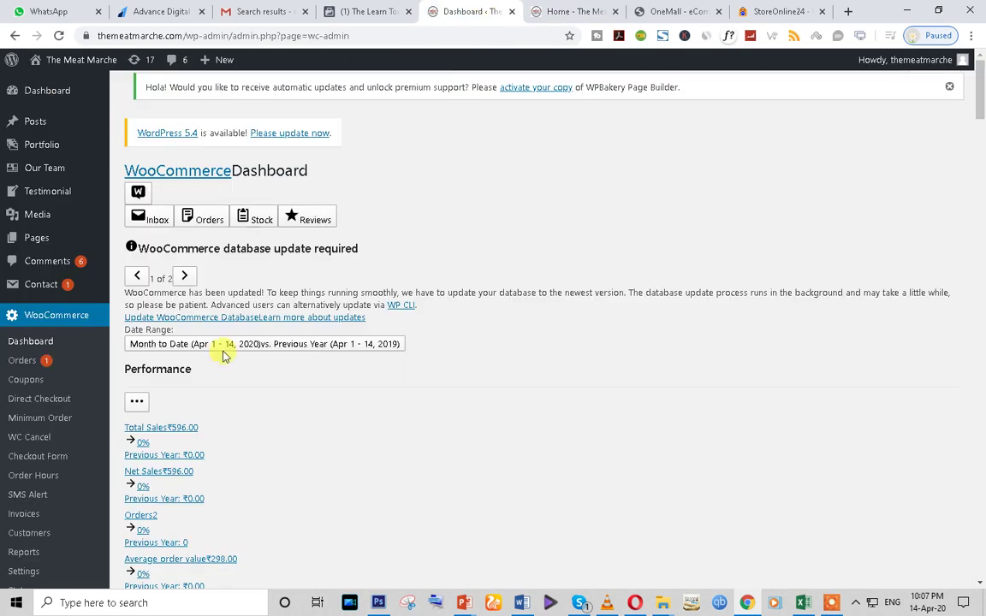
{"action": "left_click", "coordinate": [35, 238]}
{"action": "left_click", "coordinate": [562, 7]}
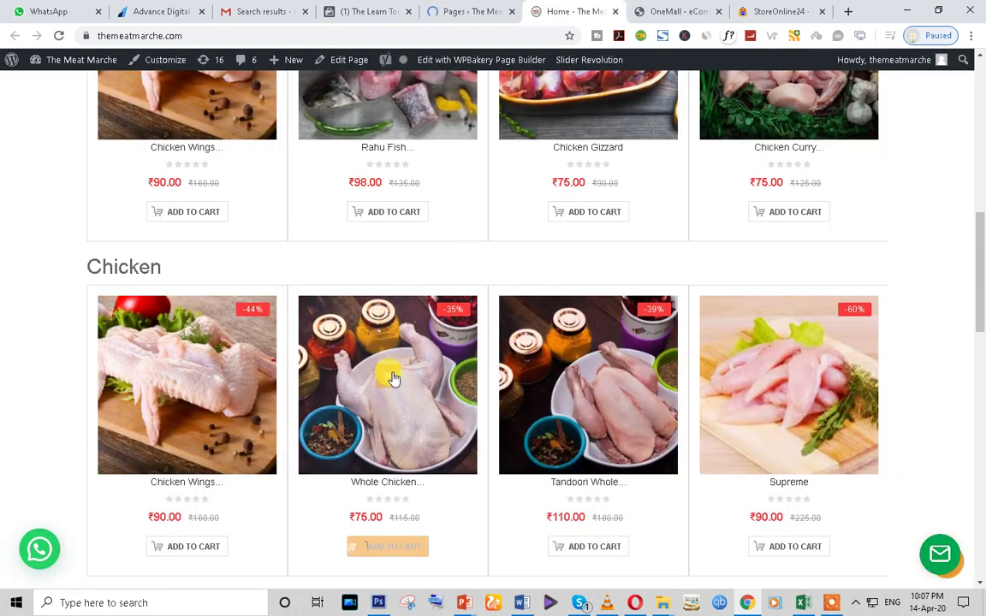
{"action": "scroll", "coordinate": [392, 377], "scroll_direction": "up", "scroll_amount": 10}
{"action": "key", "text": "ctrl+shift+Tab"}
{"action": "mouse_move", "coordinate": [199, 445]}
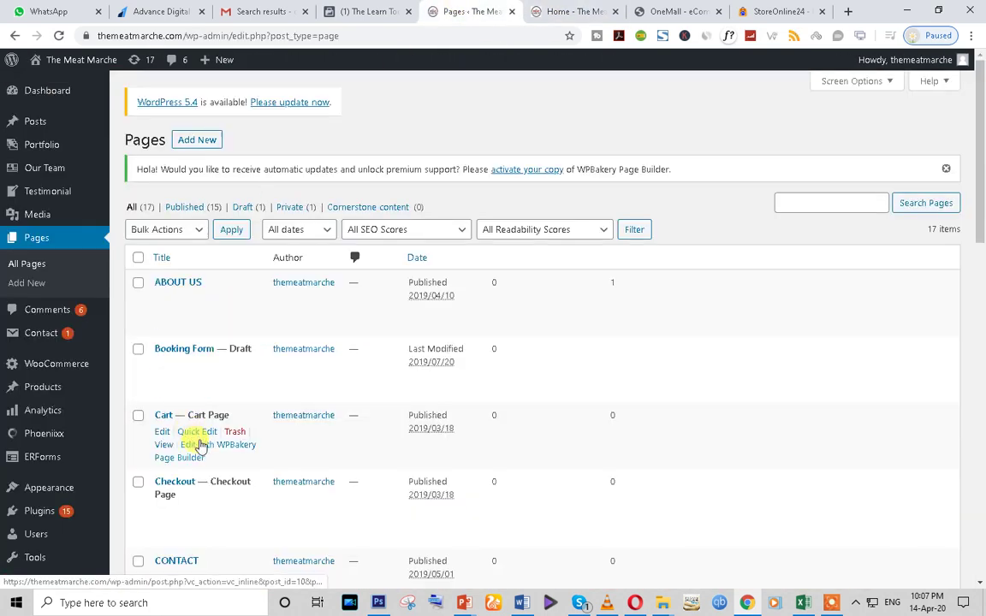
- Find the Home front page in the page list and open it for editing
{"action": "scroll", "coordinate": [199, 445], "scroll_direction": "down", "scroll_amount": 6}
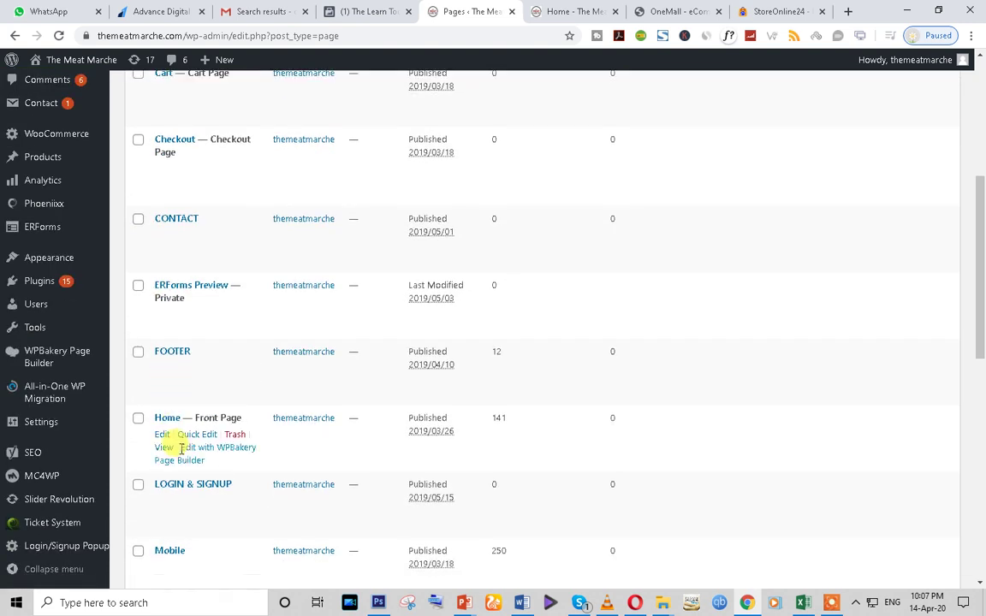
{"action": "scroll", "coordinate": [253, 483], "scroll_direction": "down", "scroll_amount": 2}
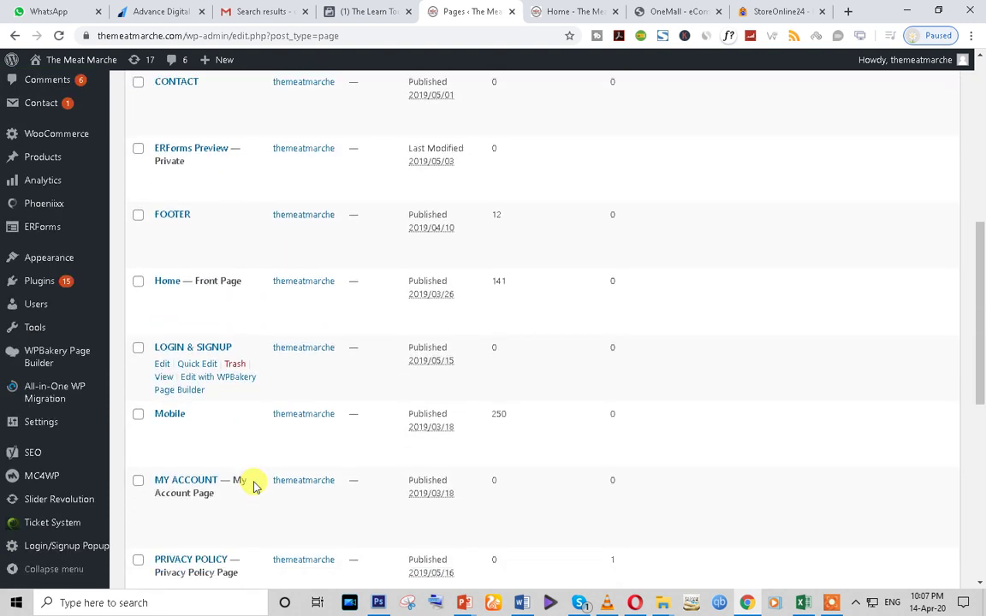
{"action": "mouse_move", "coordinate": [195, 323]}
{"action": "left_click", "coordinate": [163, 298]}
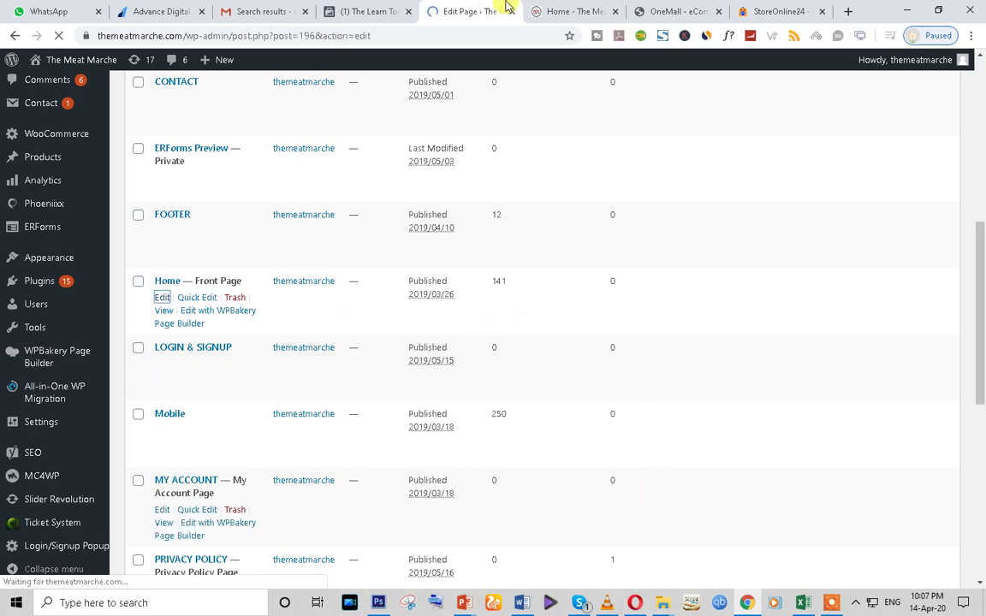
- Look at the Chicken and Mutton product sections on the storefront and return to the Home page editor
{"action": "left_click", "coordinate": [565, 11]}
{"action": "scroll", "coordinate": [420, 374], "scroll_direction": "down", "scroll_amount": 8}
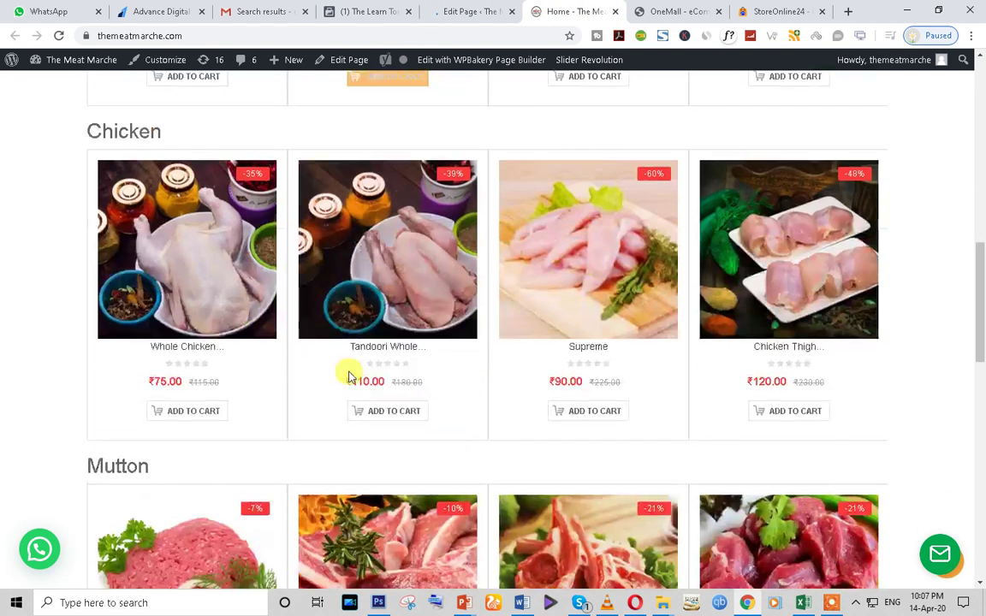
{"action": "left_click", "coordinate": [449, 9]}
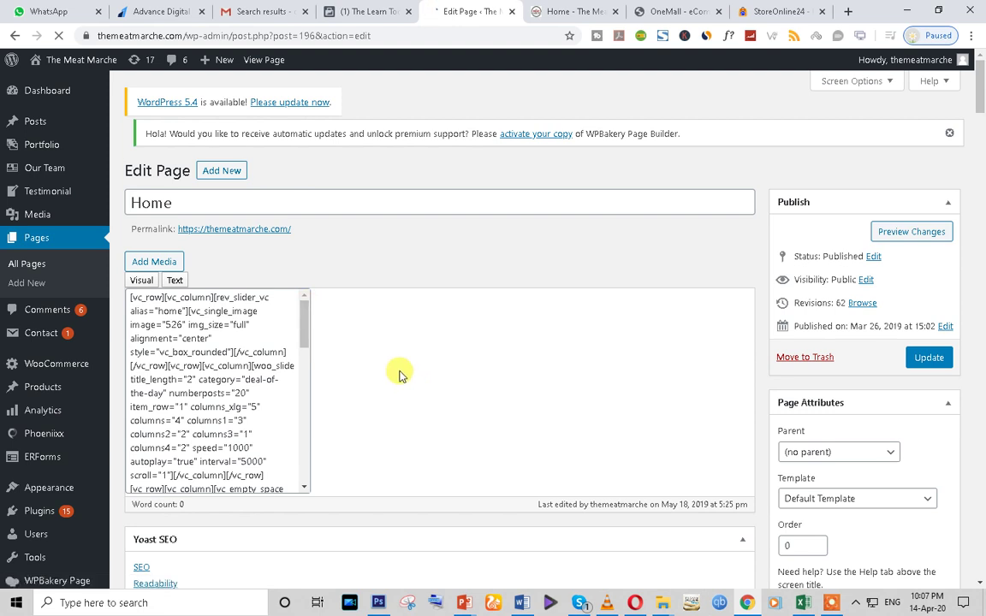
- Review the Home page's content, including its WPBakery shortcodes, and update the page
{"action": "scroll", "coordinate": [398, 374], "scroll_direction": "down", "scroll_amount": 10}
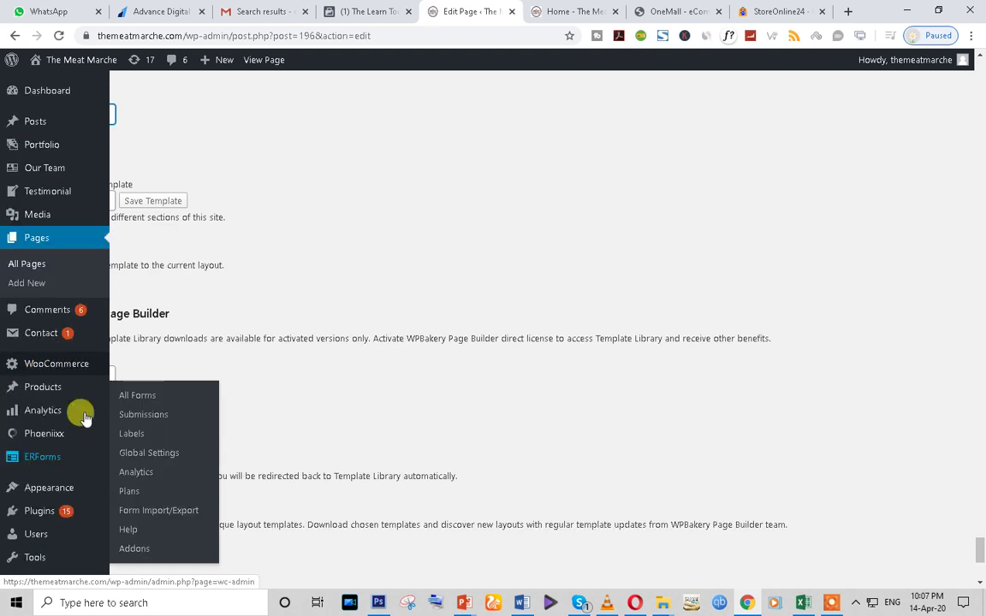
{"action": "scroll", "coordinate": [51, 368], "scroll_direction": "down", "scroll_amount": 3}
{"action": "scroll", "coordinate": [30, 411], "scroll_direction": "down", "scroll_amount": 4}
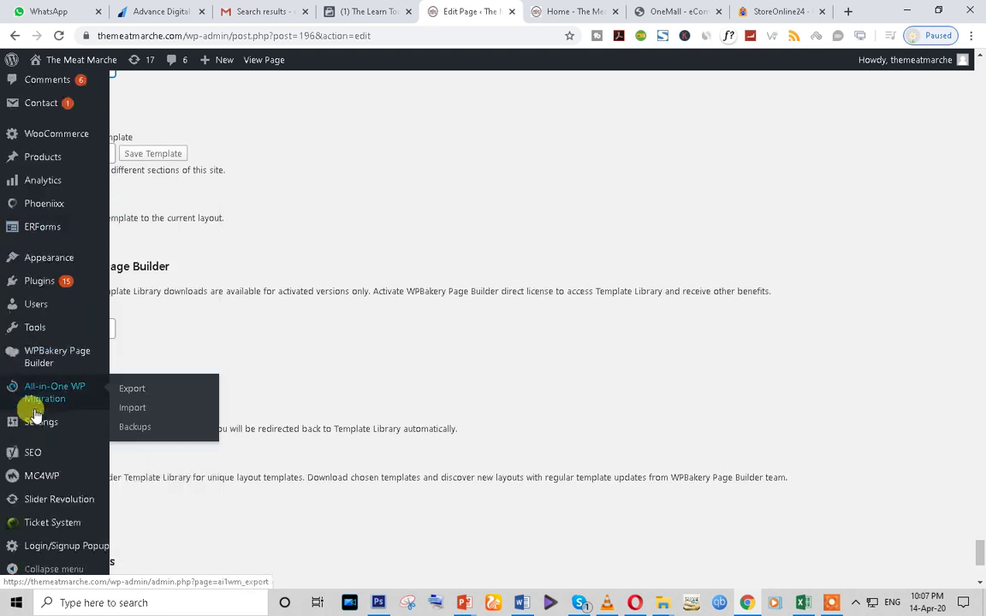
{"action": "scroll", "coordinate": [358, 284], "scroll_direction": "up", "scroll_amount": 10}
{"action": "scroll", "coordinate": [341, 286], "scroll_direction": "up", "scroll_amount": 5}
{"action": "left_click_drag", "start_coordinate": [980, 442], "coordinate": [975, 18]}
{"action": "left_click", "coordinate": [400, 428]}
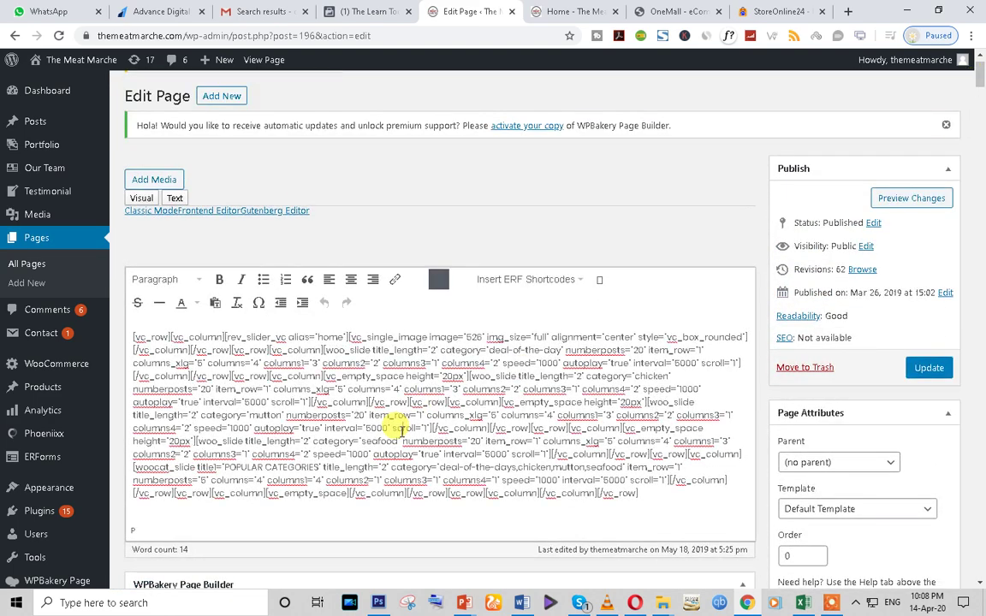
{"action": "left_click", "coordinate": [933, 369]}
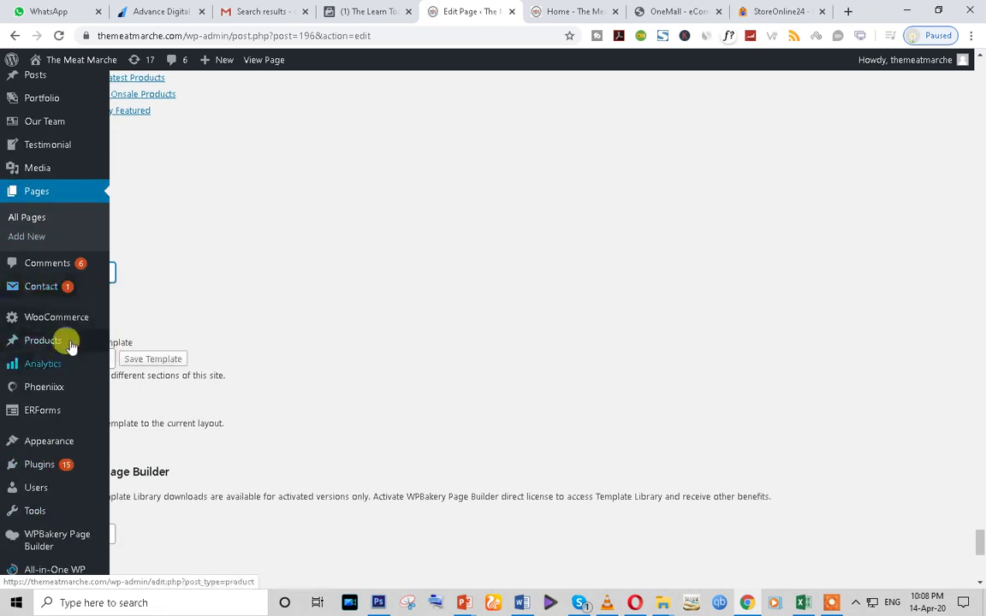
- Open the installed plugins list, select all plugins and apply the Update bulk action
{"action": "mouse_move", "coordinate": [42, 471]}
{"action": "scroll", "coordinate": [42, 471], "scroll_direction": "down", "scroll_amount": 2}
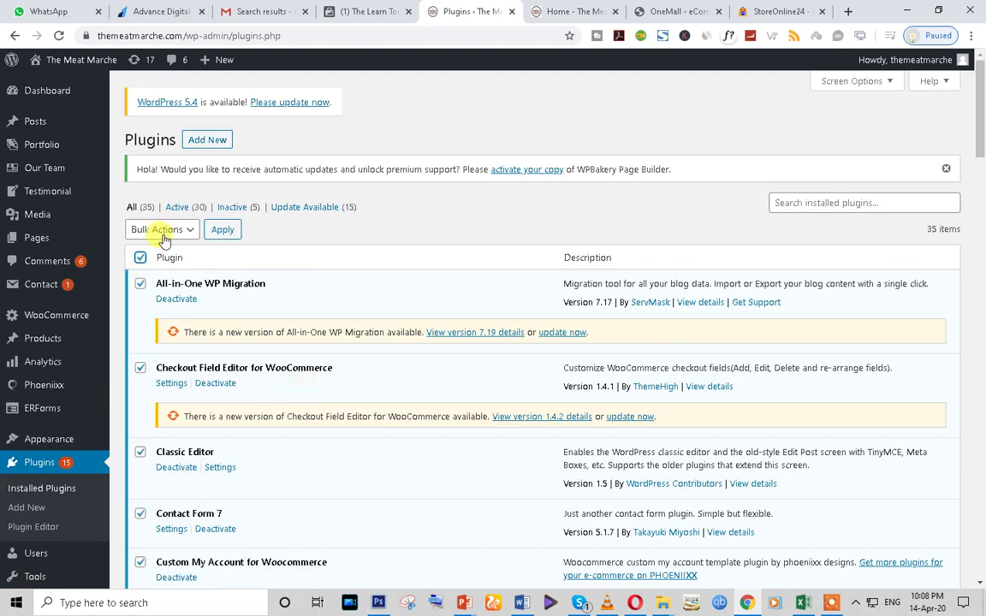
{"action": "left_click", "coordinate": [163, 231]}
{"action": "left_click", "coordinate": [152, 290]}
{"action": "left_click", "coordinate": [222, 229]}
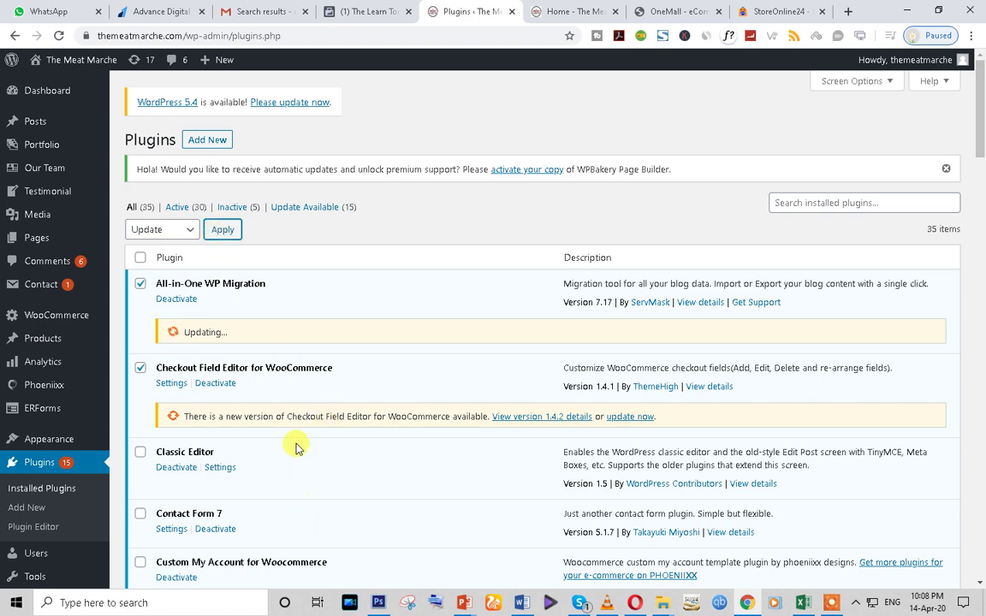
- Examine the plugin list during the bulk update and glance at the storefront in between
{"action": "scroll", "coordinate": [295, 449], "scroll_direction": "down", "scroll_amount": 10}
{"action": "left_click", "coordinate": [555, 9]}
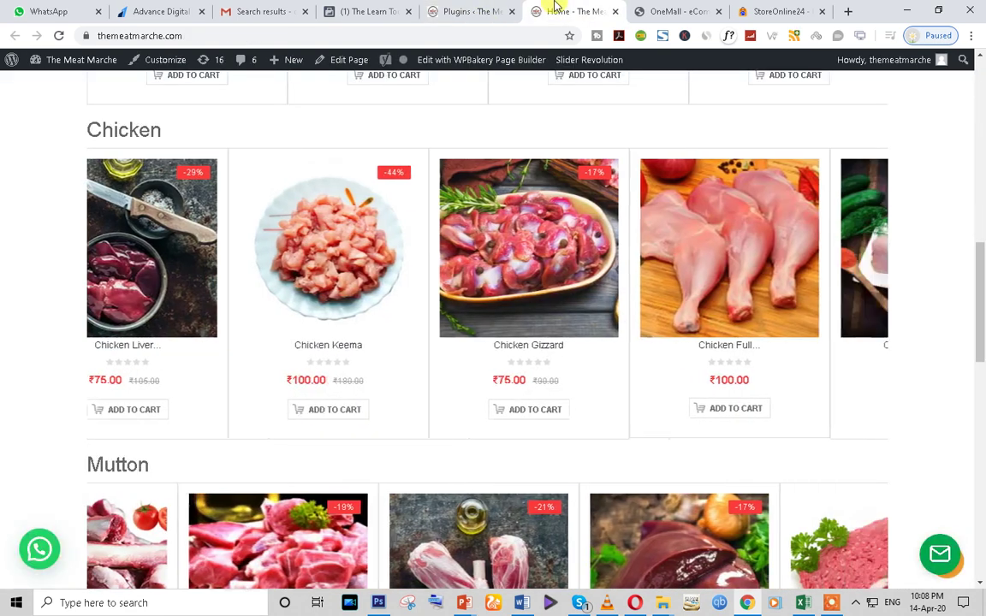
{"action": "left_click", "coordinate": [458, 11]}
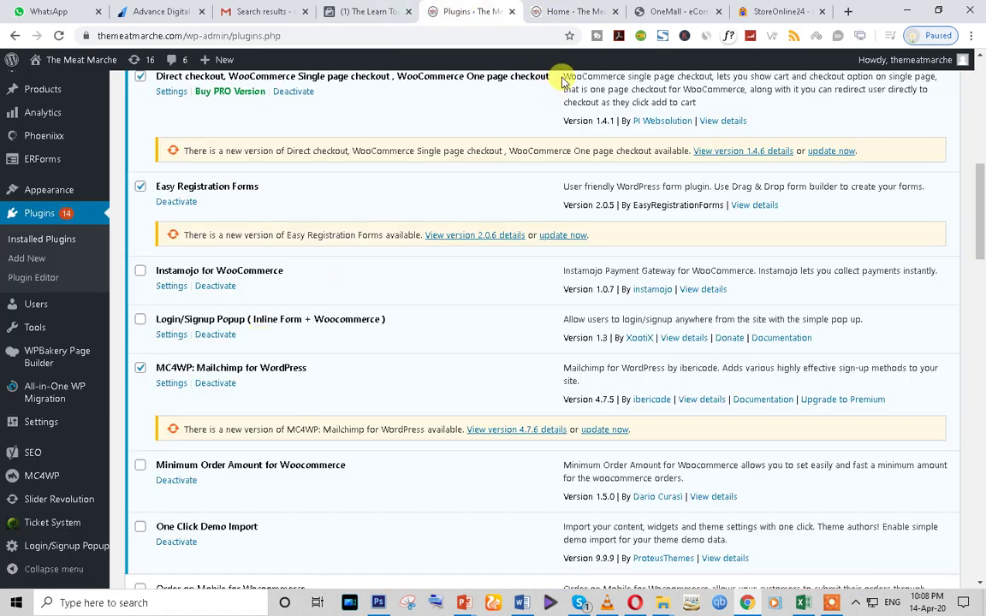
- Open the Today's Special category from the top of the storefront home page and go back to the home page
{"action": "left_click", "coordinate": [576, 12]}
{"action": "scroll", "coordinate": [473, 346], "scroll_direction": "up", "scroll_amount": 7}
{"action": "scroll", "coordinate": [475, 372], "scroll_direction": "up", "scroll_amount": 3}
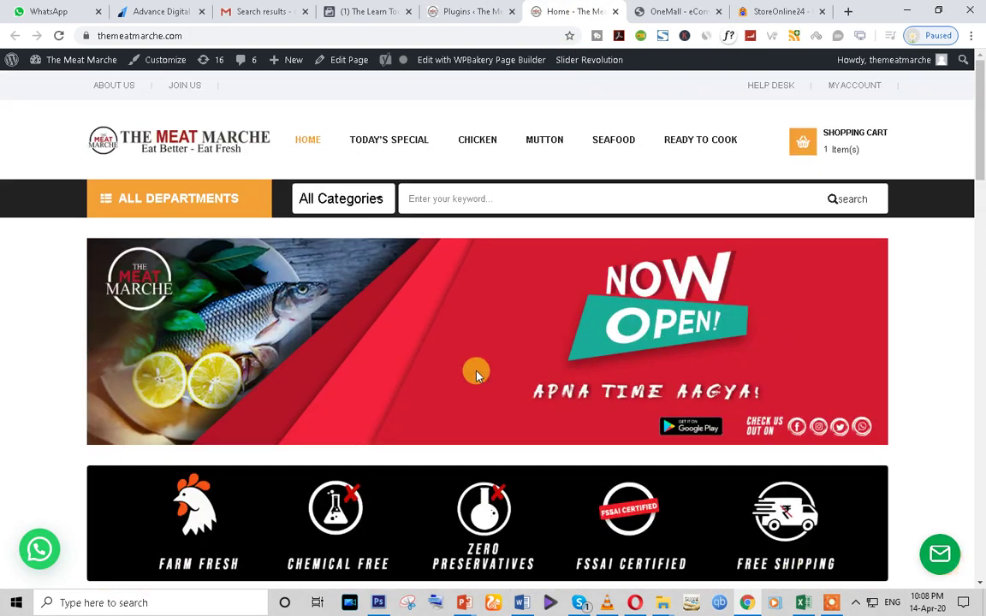
{"action": "left_click", "coordinate": [378, 141]}
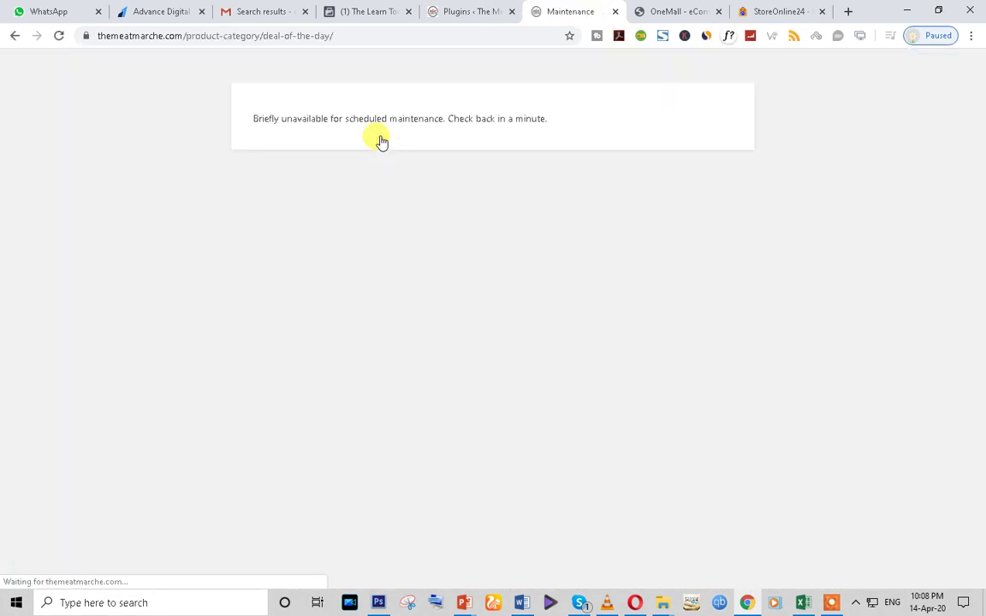
{"action": "left_click", "coordinate": [15, 36]}
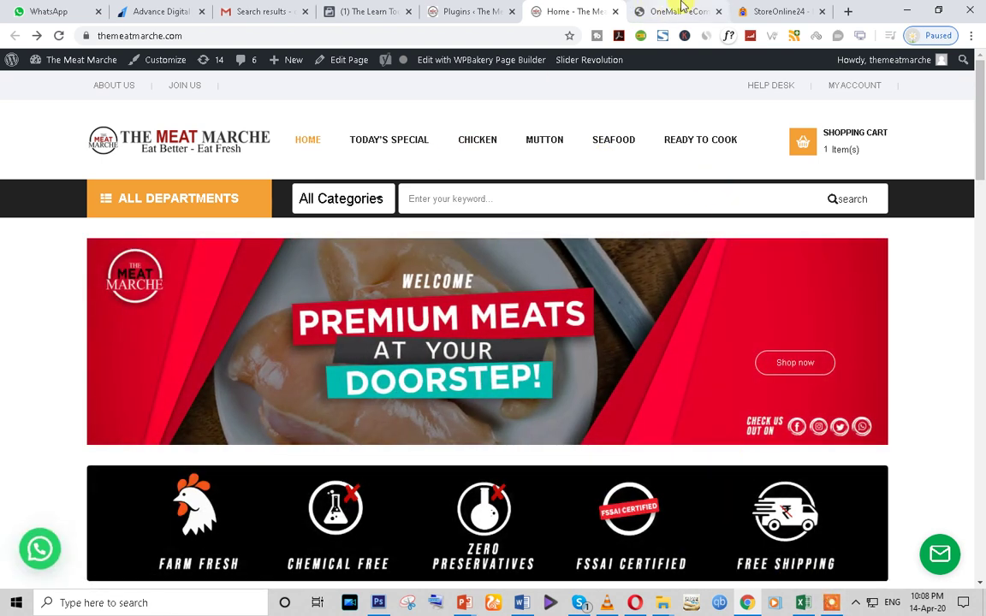
- Revisit the OneMall demo with its web address and the StoreOnline24 site, and open a new browser tab
{"action": "left_click", "coordinate": [680, 11]}
{"action": "left_click", "coordinate": [398, 35]}
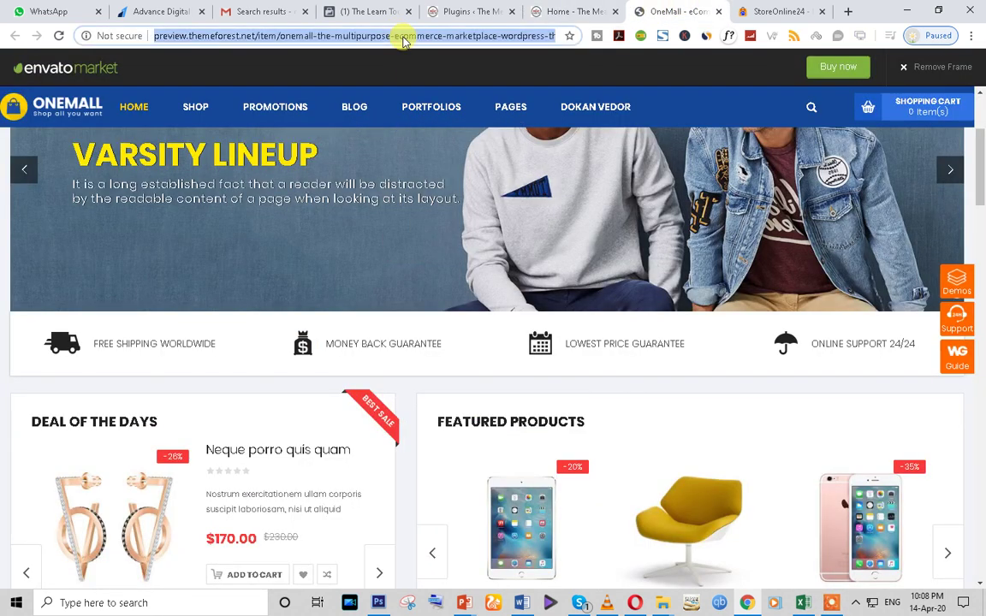
{"action": "left_click", "coordinate": [775, 11]}
{"action": "left_click", "coordinate": [845, 11]}
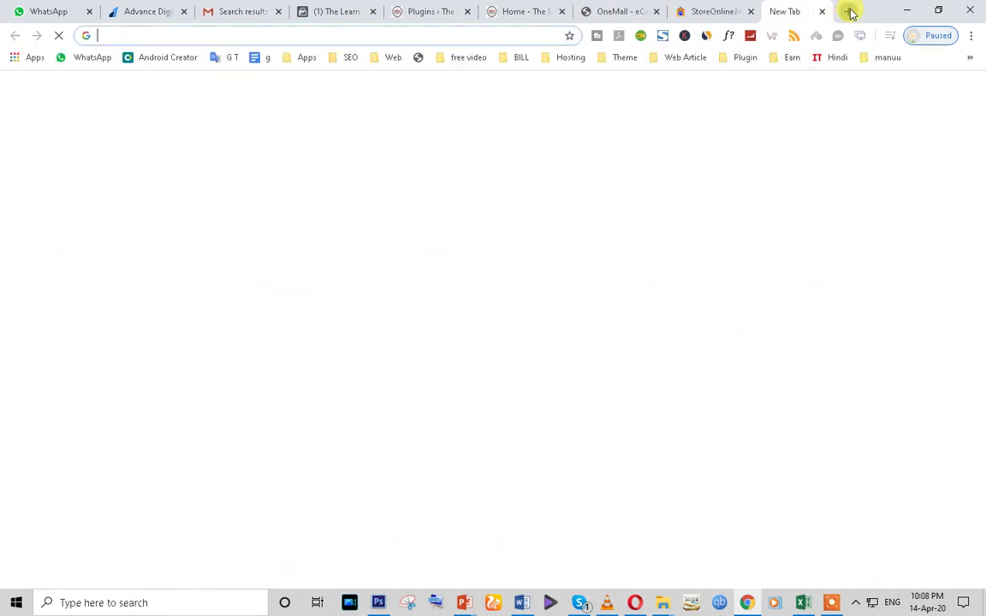
{"action": "type", "text": "one"}
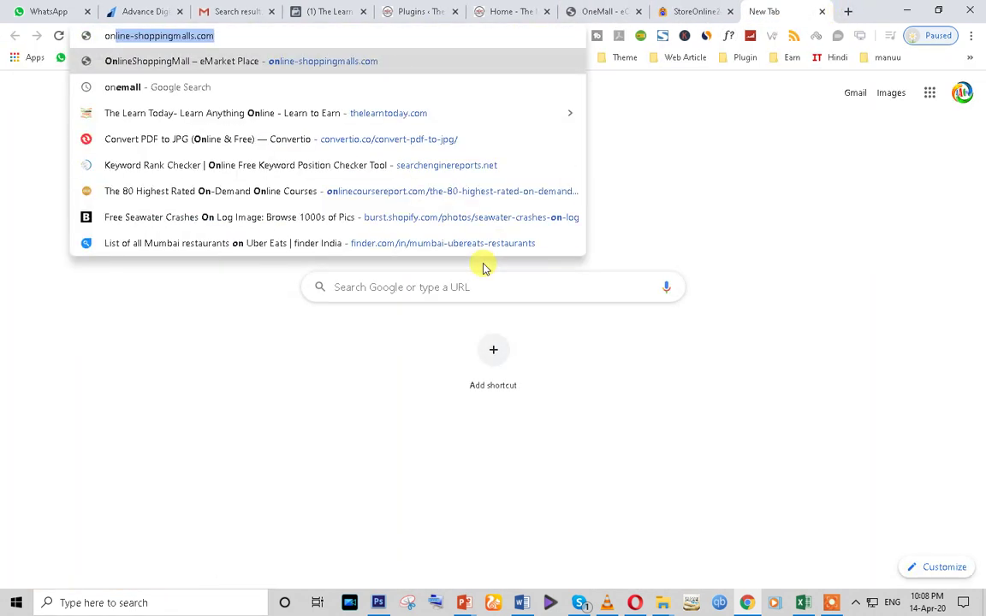
{"action": "key", "text": "BackSpace"}
{"action": "key", "text": "BackSpace"}
{"action": "key", "text": "BackSpace"}
{"action": "key", "text": "BackSpace"}
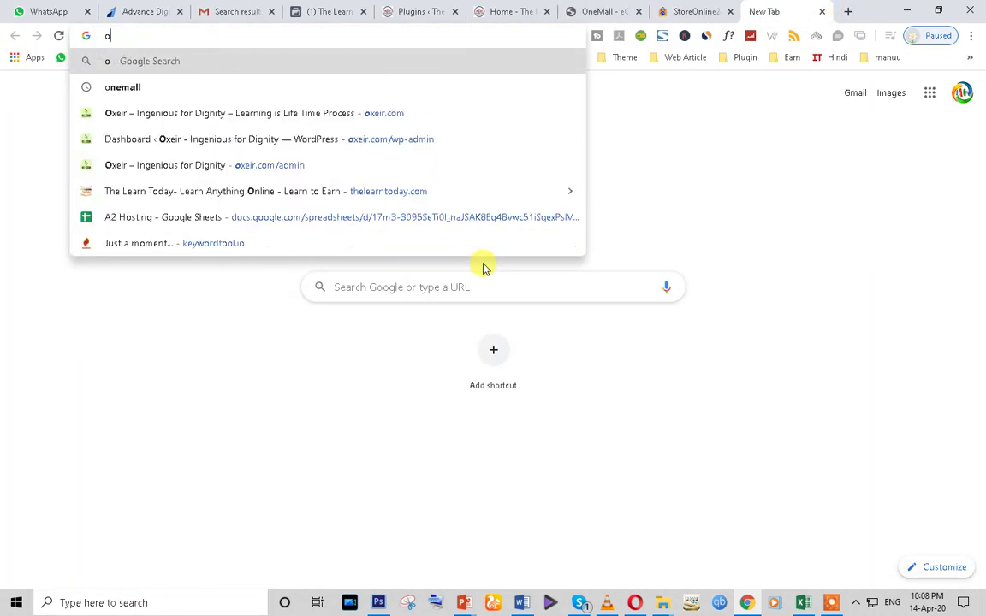
{"action": "type", "text": "ne"}
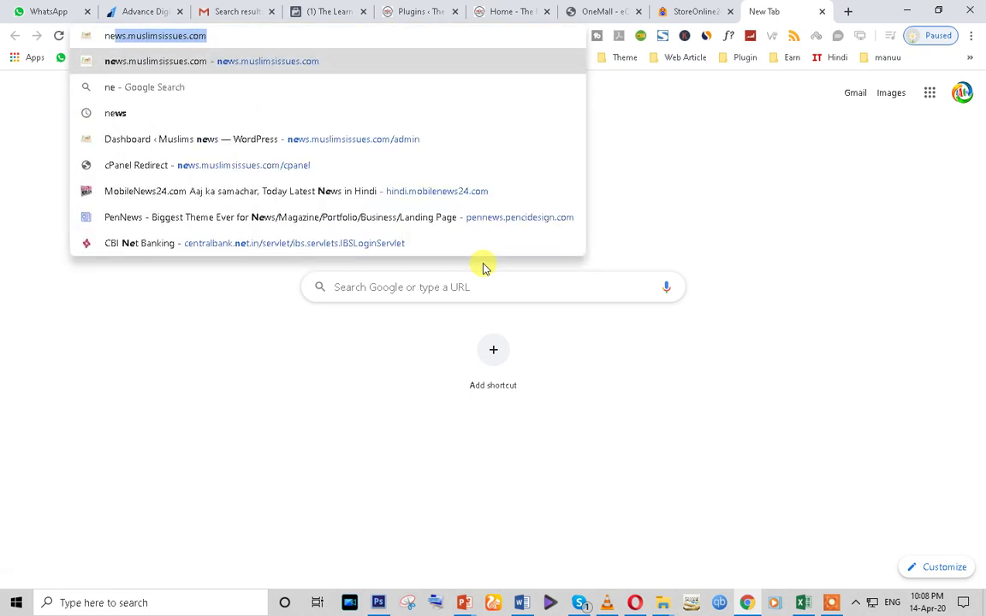
{"action": "type", "text": "w"}
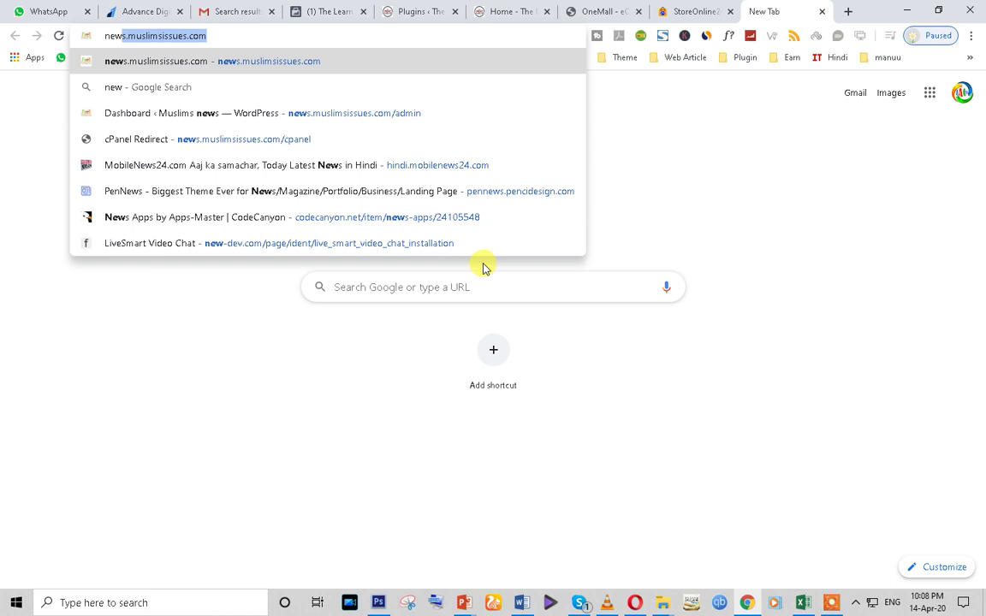
{"action": "key", "text": "BackSpace"}
{"action": "key", "text": "BackSpace"}
{"action": "key", "text": "BackSpace"}
{"action": "key", "text": "BackSpace"}
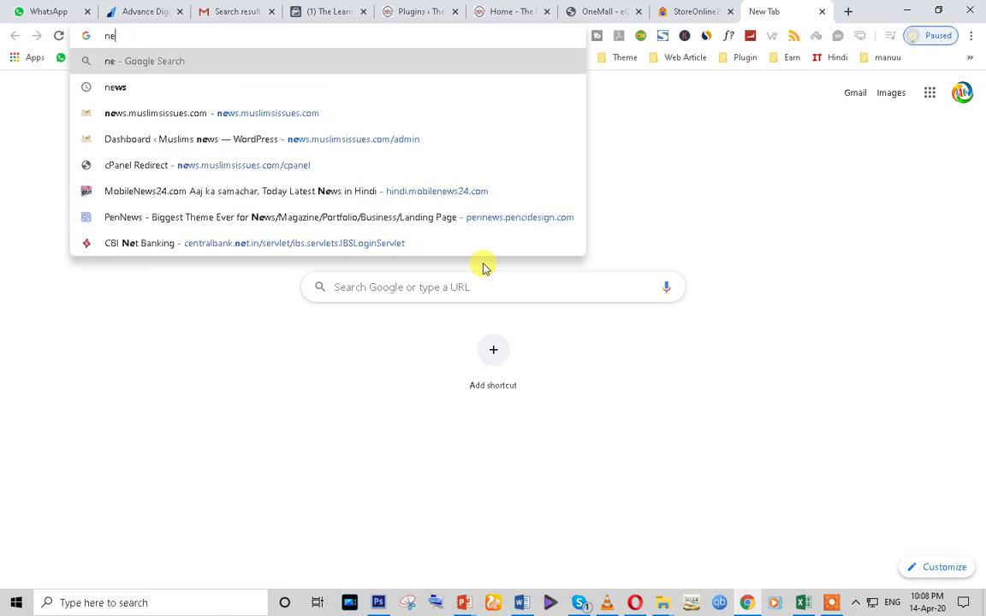
- Look up "pen", open the PenNews Multi-Purpose AMP WordPress Theme page on ThemeForest and launch its live preview
{"action": "type", "text": "pen"}
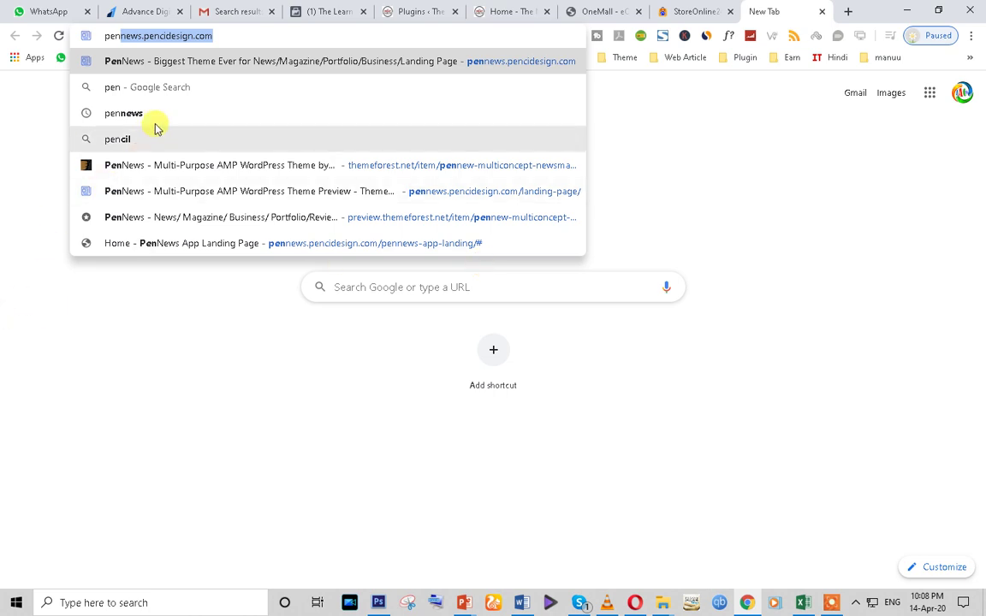
{"action": "left_click", "coordinate": [148, 174]}
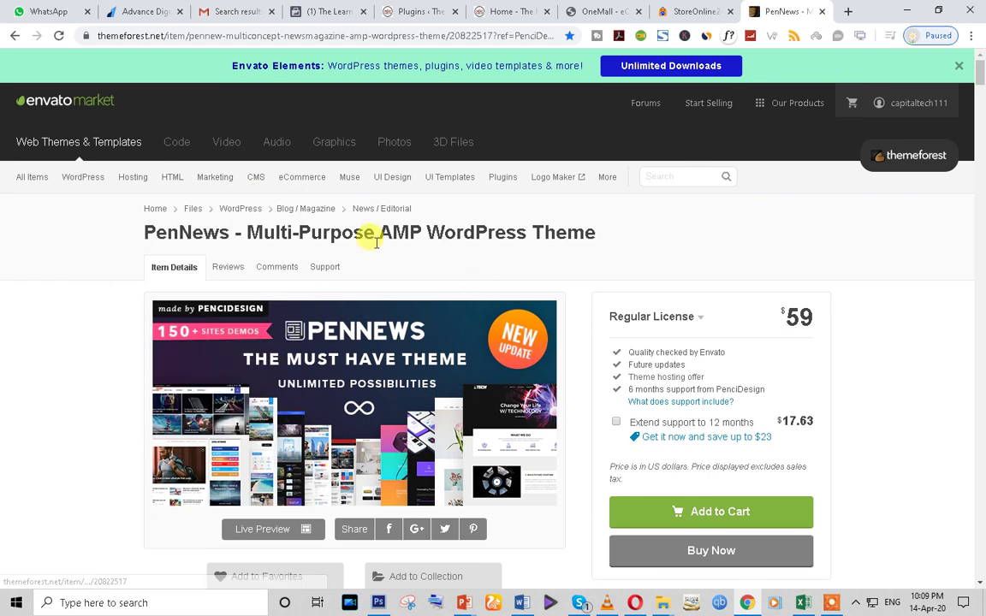
{"action": "triple_click", "coordinate": [376, 233]}
{"action": "scroll", "coordinate": [324, 323], "scroll_direction": "down", "scroll_amount": 3}
{"action": "left_click", "coordinate": [262, 321]}
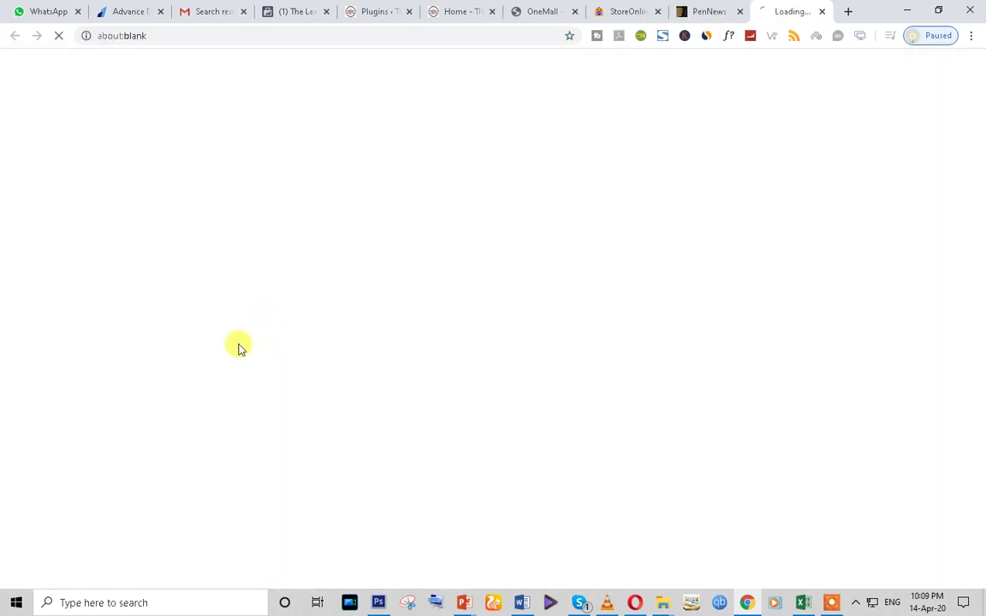
- Look at the PenNews item page again and close it, keeping the theme's live preview open
{"action": "left_click", "coordinate": [689, 12]}
{"action": "scroll", "coordinate": [203, 150], "scroll_direction": "up", "scroll_amount": 3}
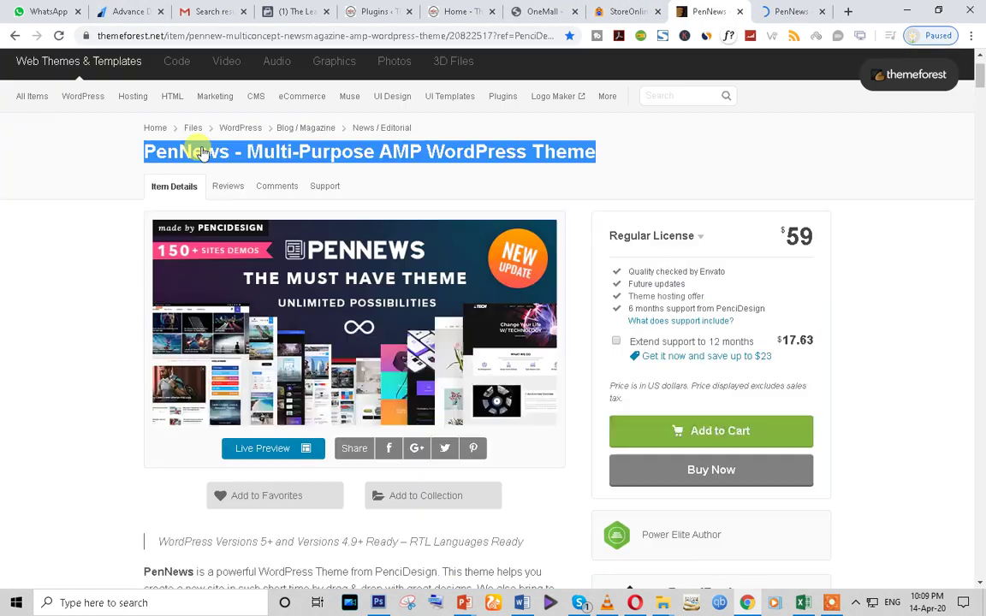
{"action": "left_click", "coordinate": [785, 12]}
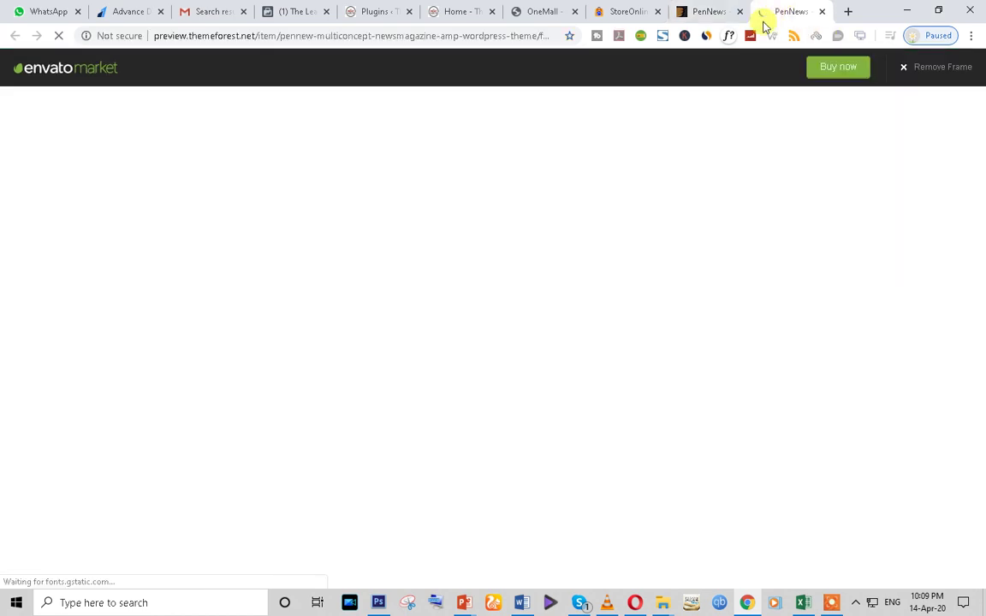
{"action": "left_click", "coordinate": [727, 12]}
{"action": "left_click", "coordinate": [740, 11]}
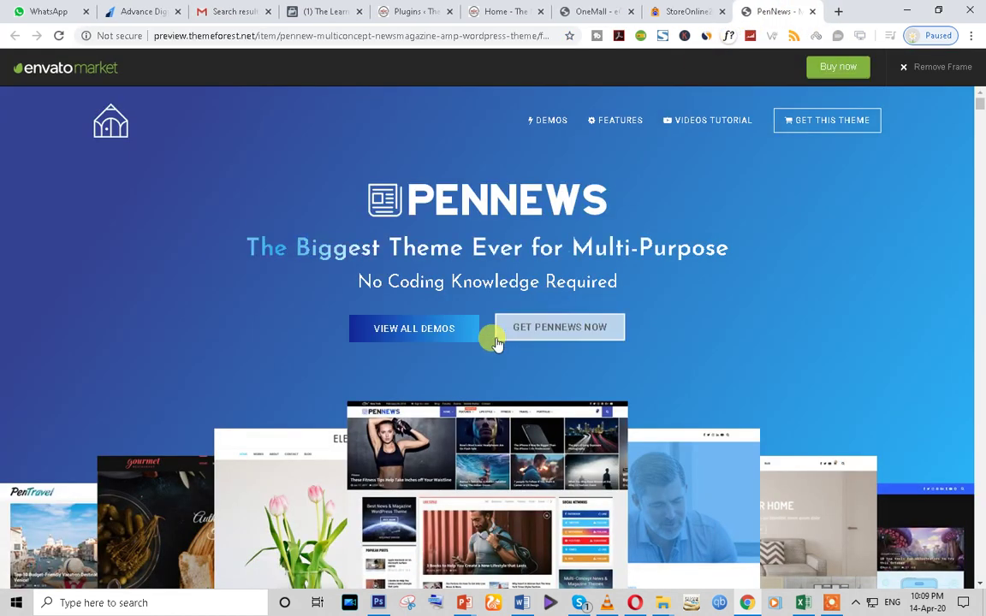
- Browse the PenNews demo gallery, filter it to the Shop category and look through the shop demos
{"action": "scroll", "coordinate": [492, 338], "scroll_direction": "down", "scroll_amount": 10}
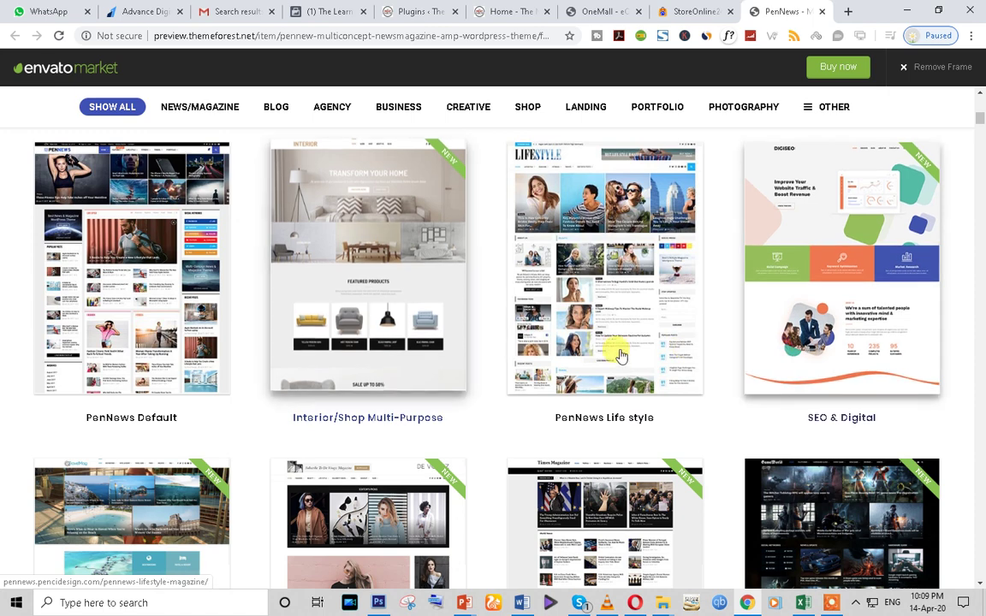
{"action": "scroll", "coordinate": [775, 355], "scroll_direction": "down", "scroll_amount": 3}
{"action": "scroll", "coordinate": [777, 360], "scroll_direction": "down", "scroll_amount": 2}
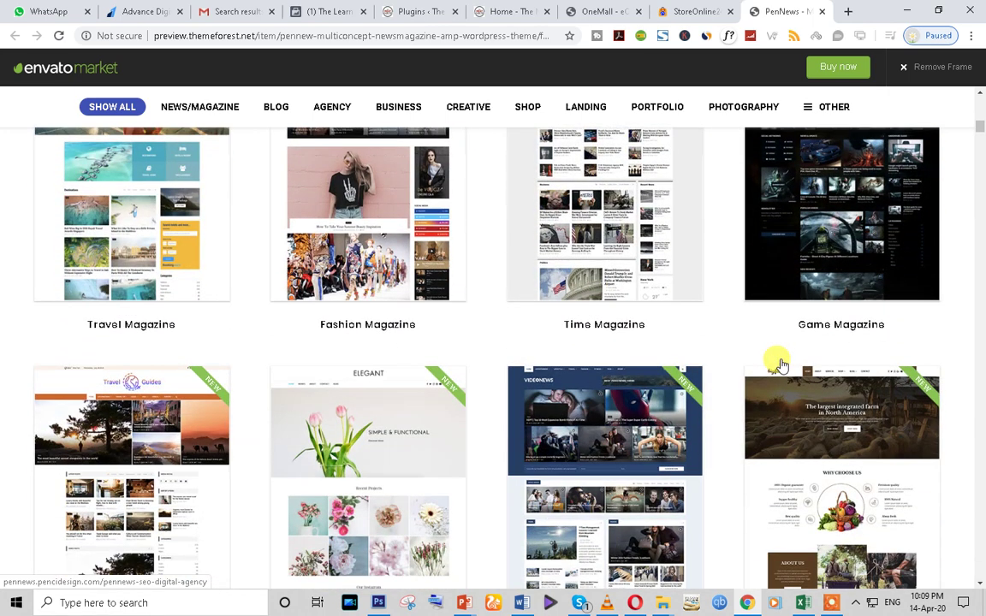
{"action": "left_click", "coordinate": [527, 108]}
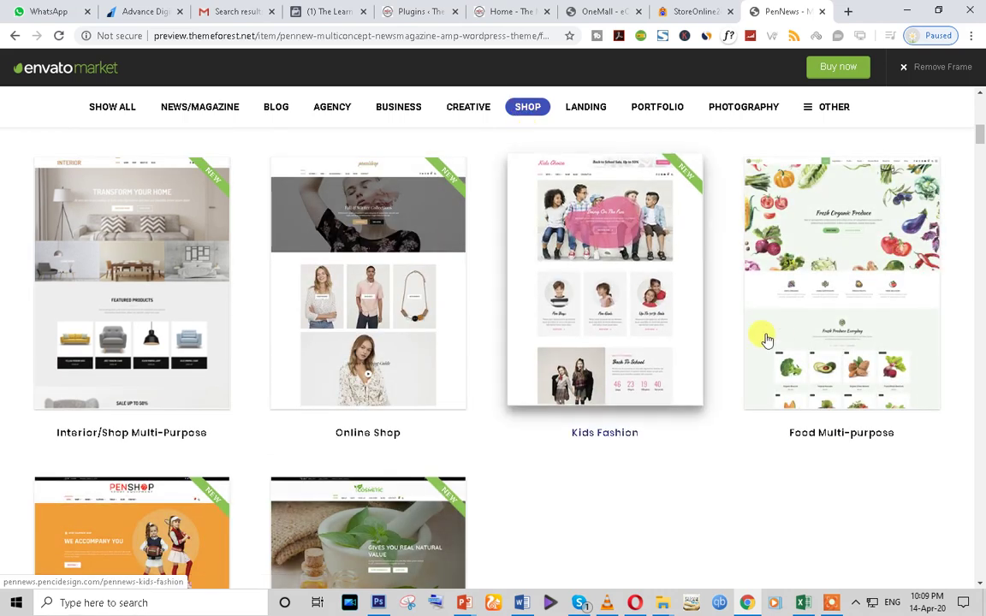
{"action": "scroll", "coordinate": [810, 348], "scroll_direction": "down", "scroll_amount": 3}
{"action": "scroll", "coordinate": [811, 348], "scroll_direction": "up", "scroll_amount": 3}
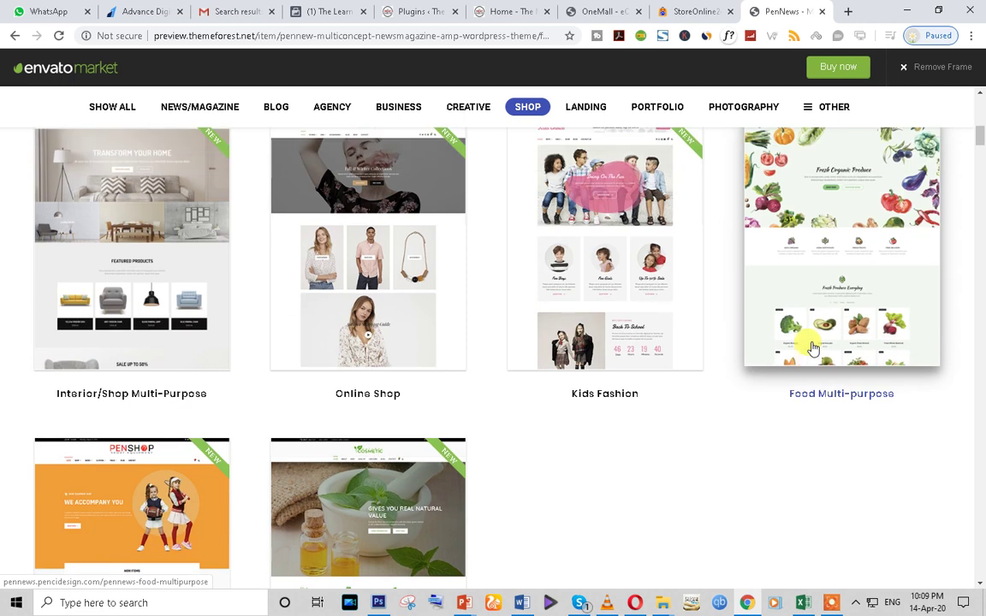
- Open the Food Multi-purpose demo from the Shop category and close the PenNews theme preview
{"action": "left_click", "coordinate": [813, 346]}
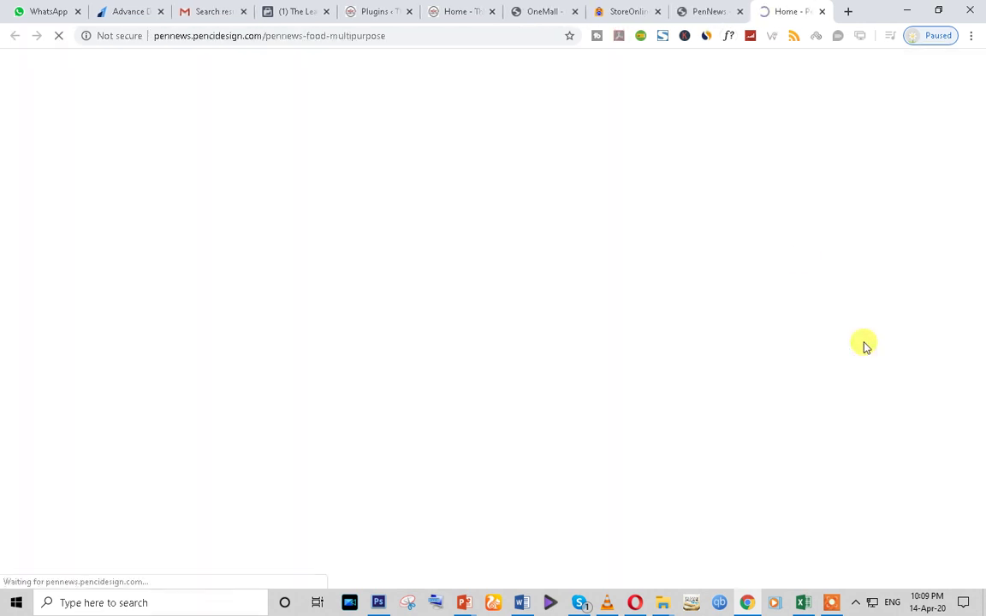
{"action": "left_click", "coordinate": [715, 11]}
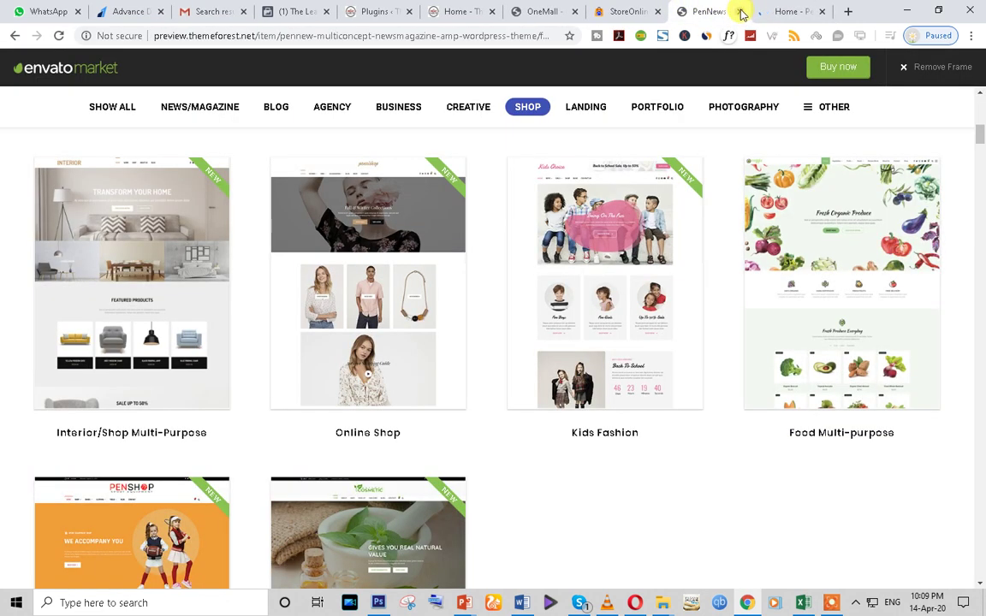
{"action": "left_click", "coordinate": [741, 12]}
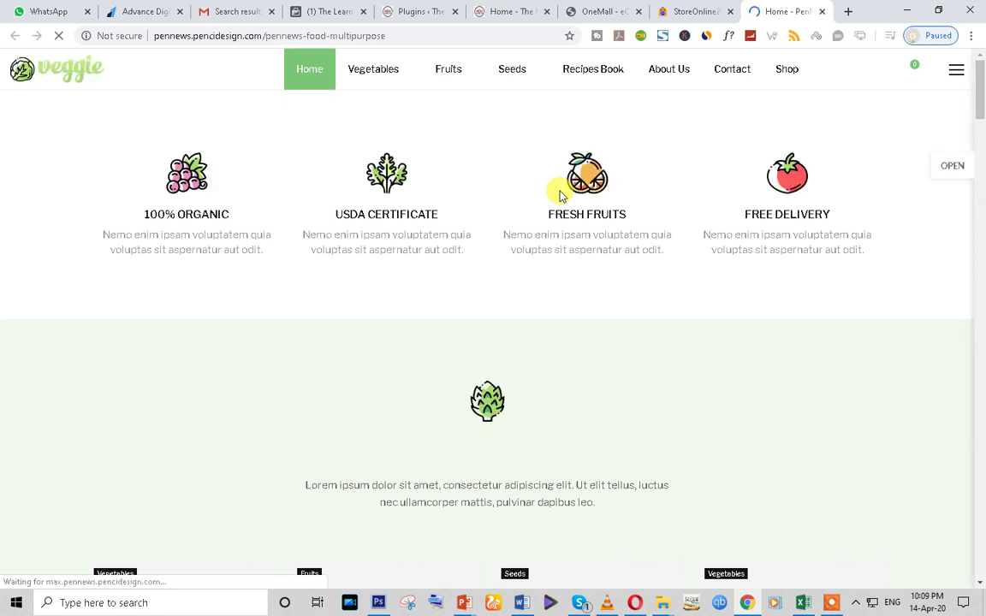
- Look over the Veggie demo's home page sections and collapse the panel listing the other PenNews demos
{"action": "scroll", "coordinate": [560, 195], "scroll_direction": "down", "scroll_amount": 12}
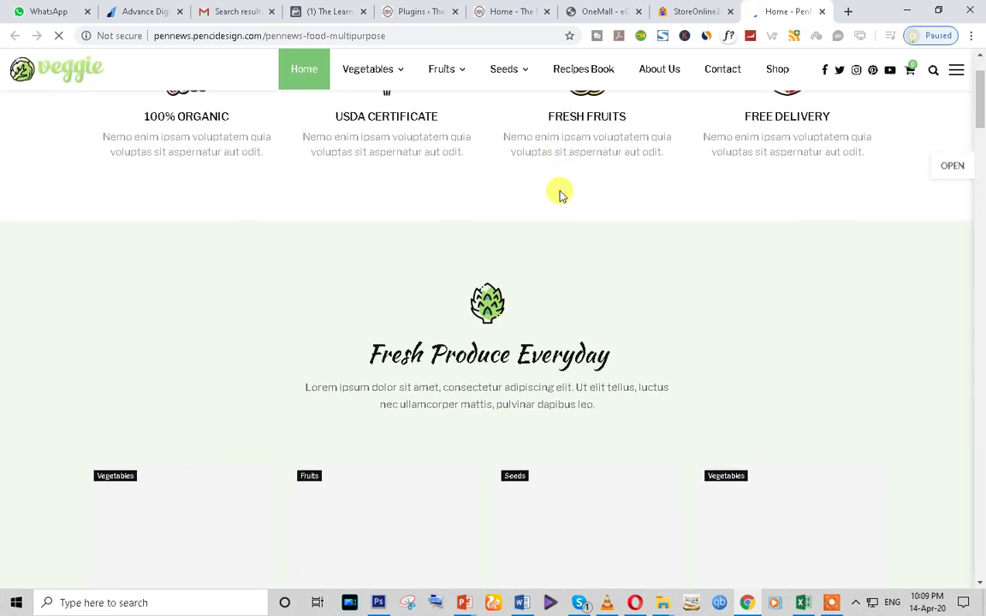
{"action": "scroll", "coordinate": [608, 296], "scroll_direction": "down", "scroll_amount": 5}
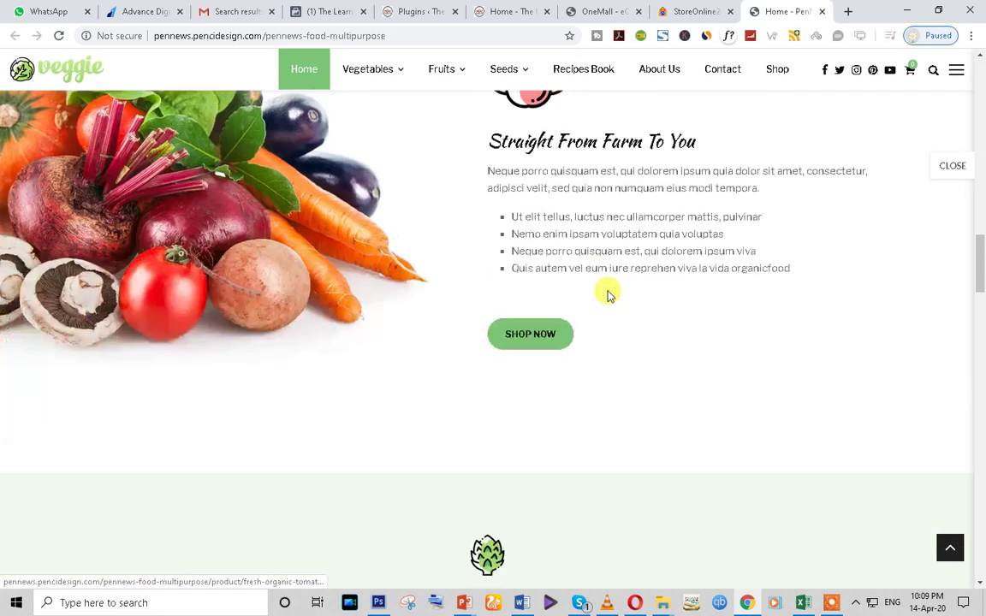
{"action": "scroll", "coordinate": [775, 238], "scroll_direction": "up", "scroll_amount": 3}
{"action": "left_click", "coordinate": [762, 176]}
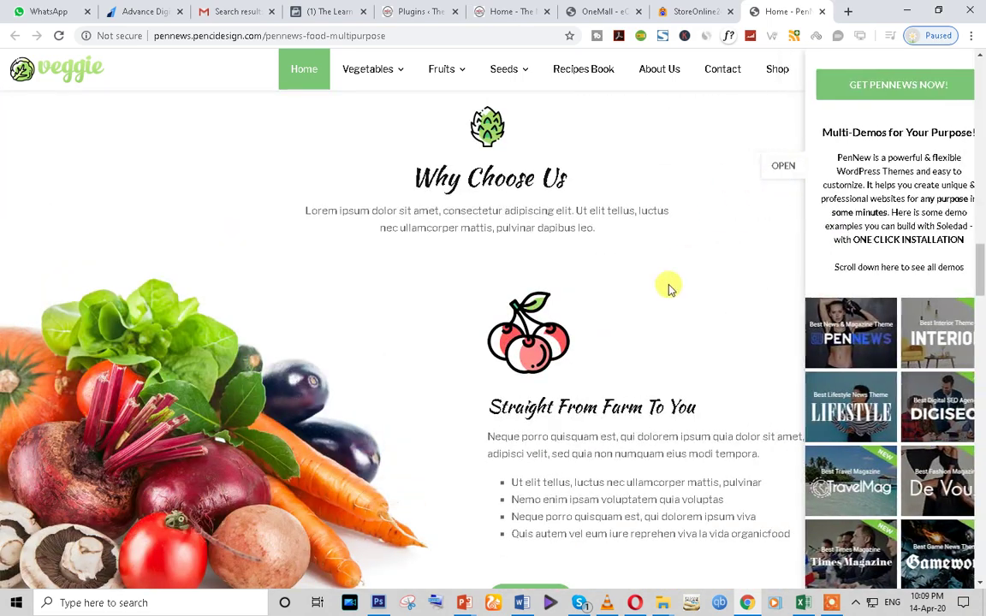
{"action": "scroll", "coordinate": [701, 320], "scroll_direction": "up", "scroll_amount": 10}
{"action": "scroll", "coordinate": [700, 323], "scroll_direction": "down", "scroll_amount": 3}
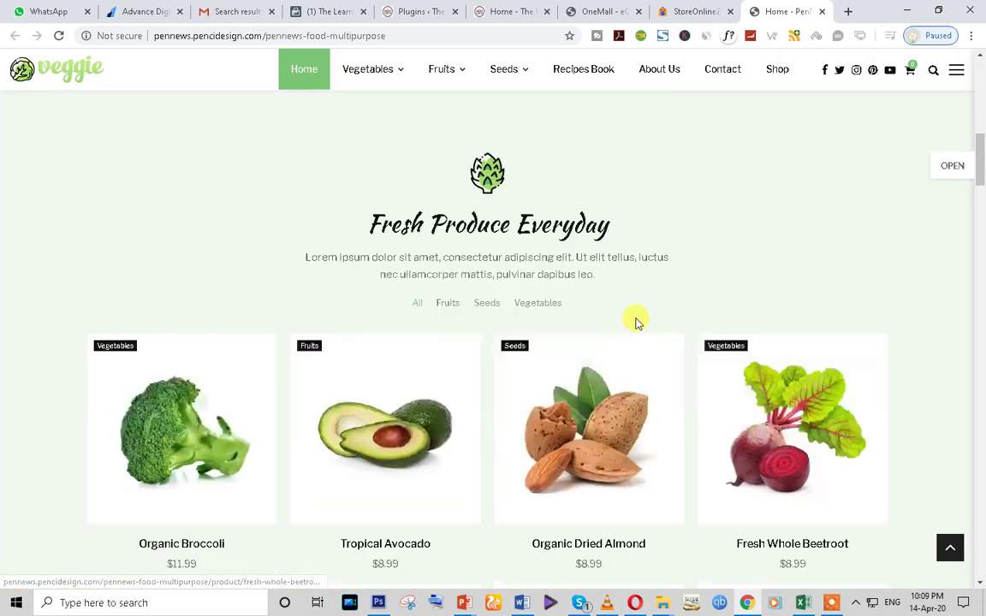
{"action": "scroll", "coordinate": [506, 359], "scroll_direction": "up", "scroll_amount": 10}
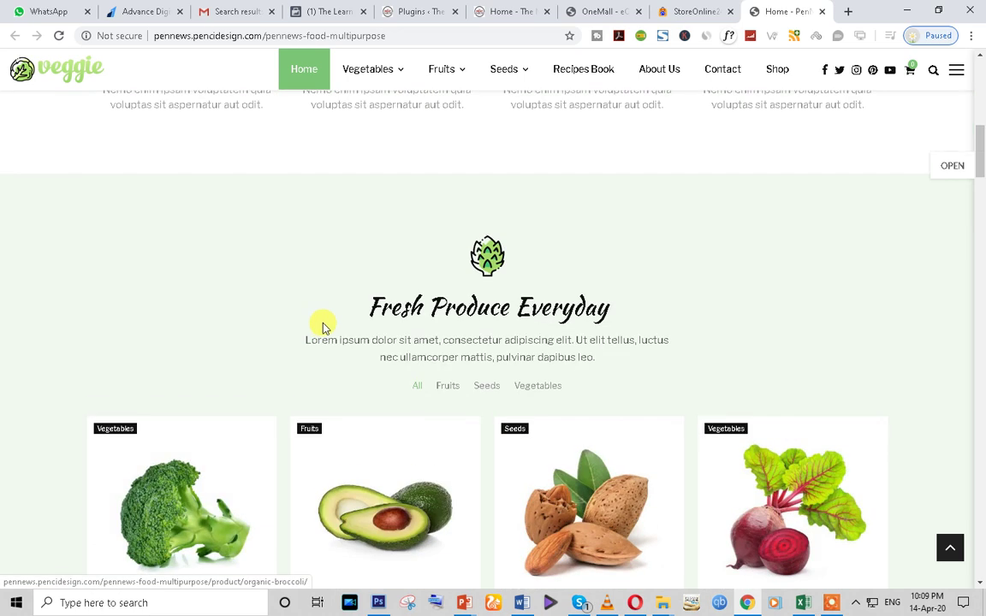
- Examine the Veggie home page from the Fresh Organic Produce banner to the footer and return to the product grid
{"action": "scroll", "coordinate": [667, 397], "scroll_direction": "down", "scroll_amount": 1}
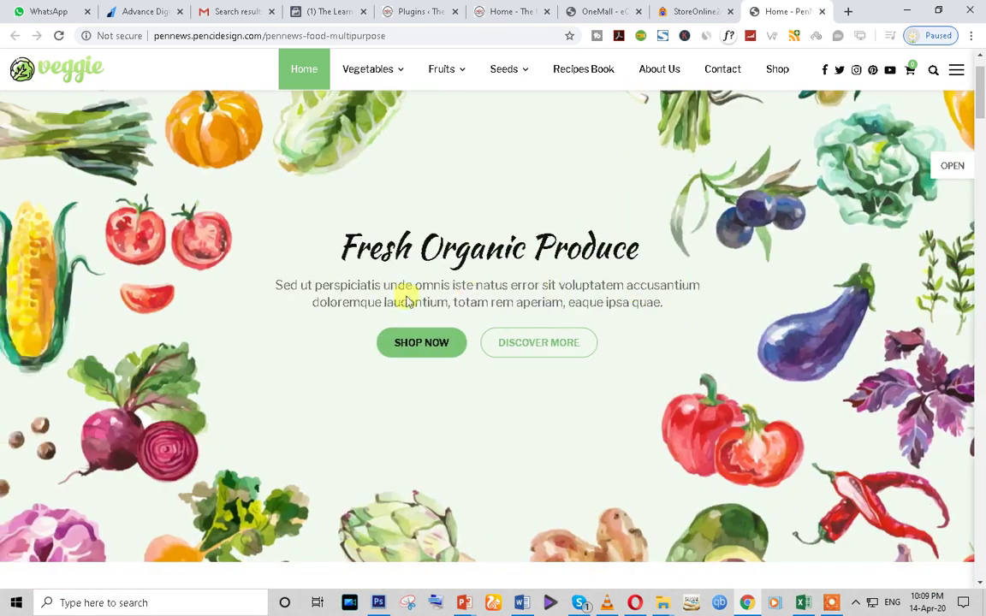
{"action": "scroll", "coordinate": [407, 359], "scroll_direction": "down", "scroll_amount": 20}
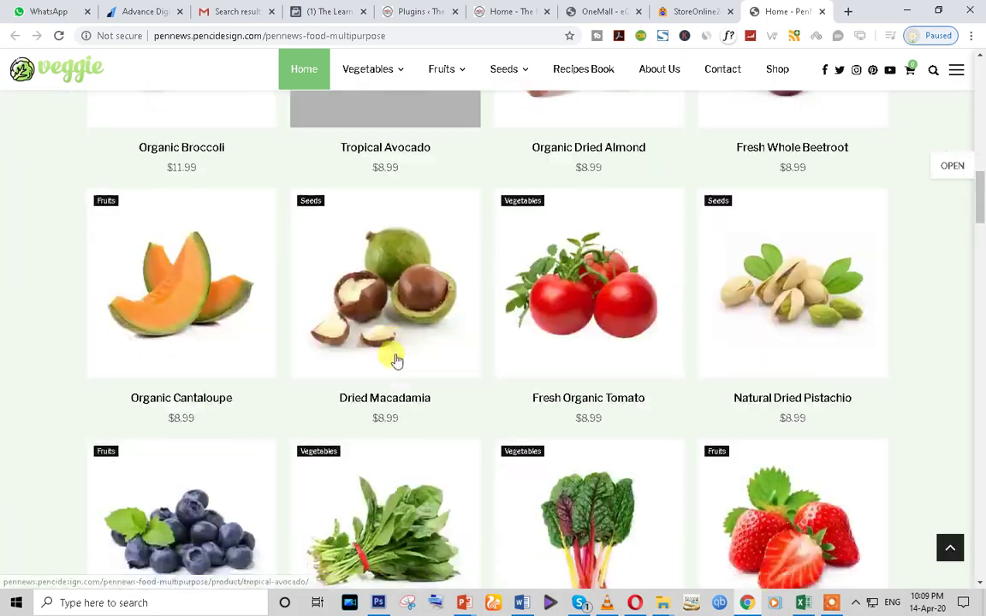
{"action": "scroll", "coordinate": [395, 359], "scroll_direction": "down", "scroll_amount": 20}
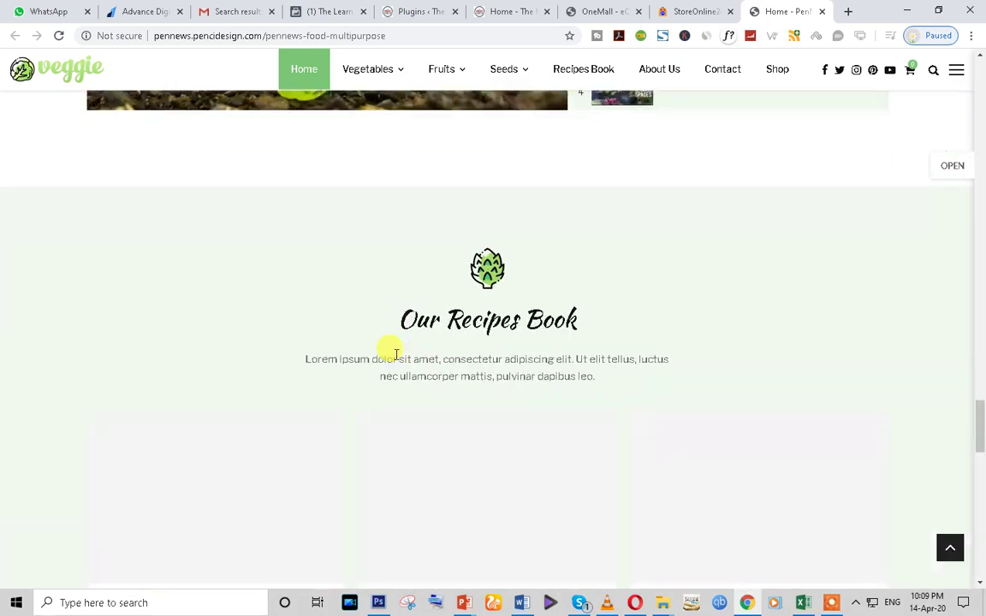
{"action": "scroll", "coordinate": [395, 359], "scroll_direction": "down", "scroll_amount": 5}
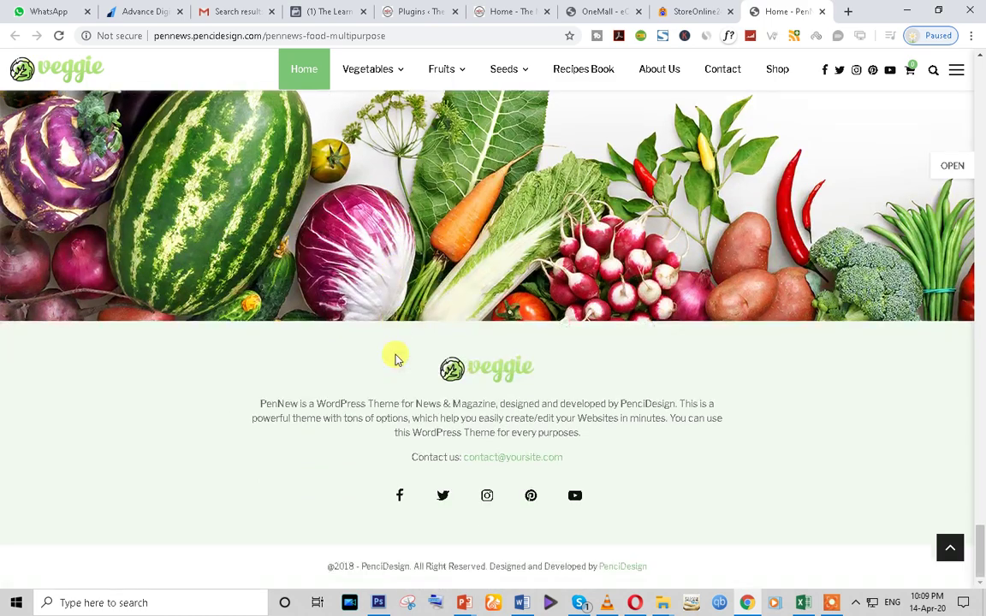
{"action": "scroll", "coordinate": [395, 359], "scroll_direction": "up", "scroll_amount": 5}
{"action": "scroll", "coordinate": [396, 360], "scroll_direction": "up", "scroll_amount": 20}
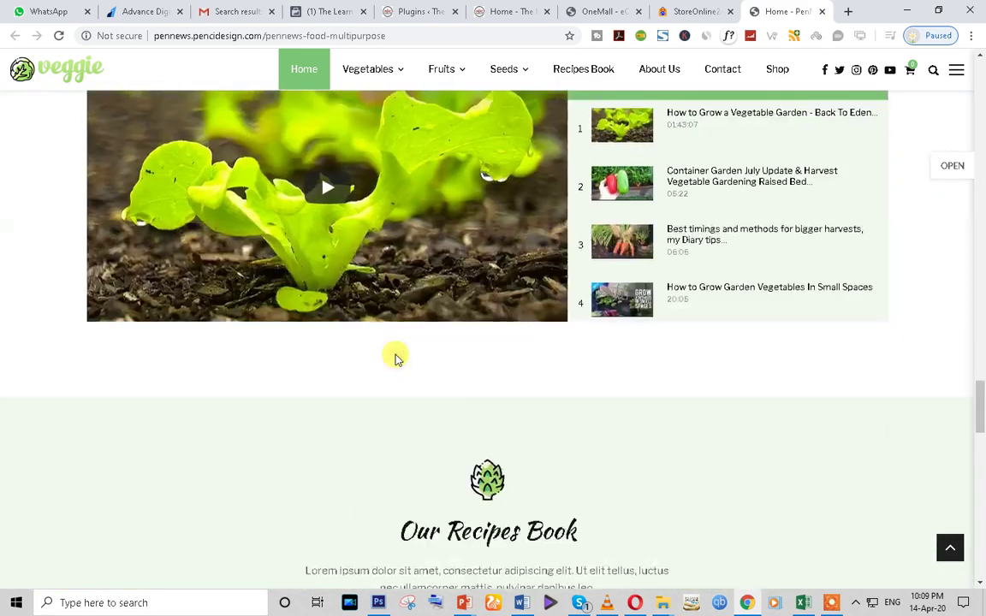
{"action": "scroll", "coordinate": [395, 360], "scroll_direction": "up", "scroll_amount": 15}
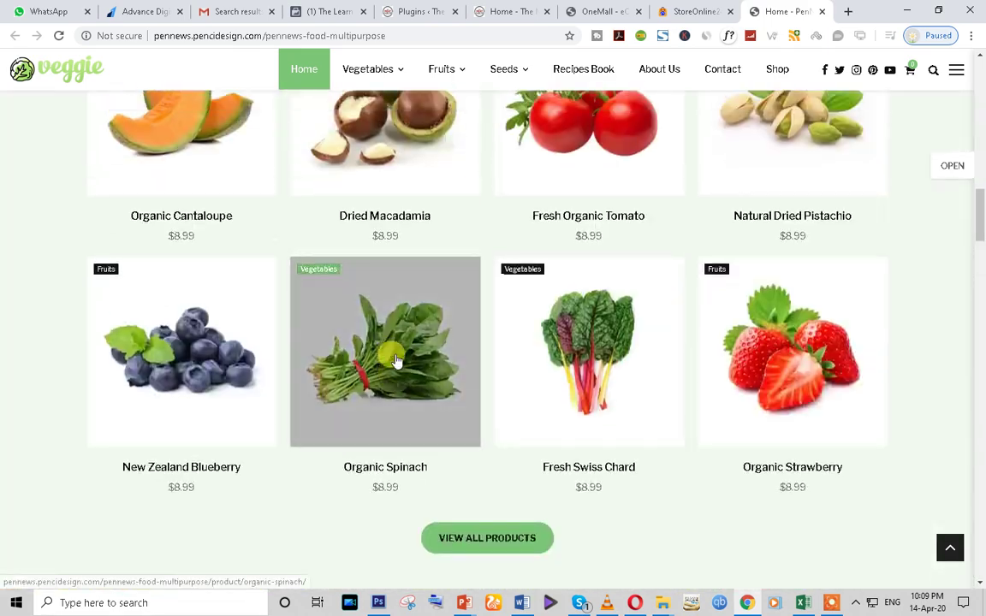
- Filter the Fresh Produce Everyday products by Fruits, Seeds and Vegetables in turn, and return to the page's opening banner
{"action": "scroll", "coordinate": [395, 359], "scroll_direction": "up", "scroll_amount": 1}
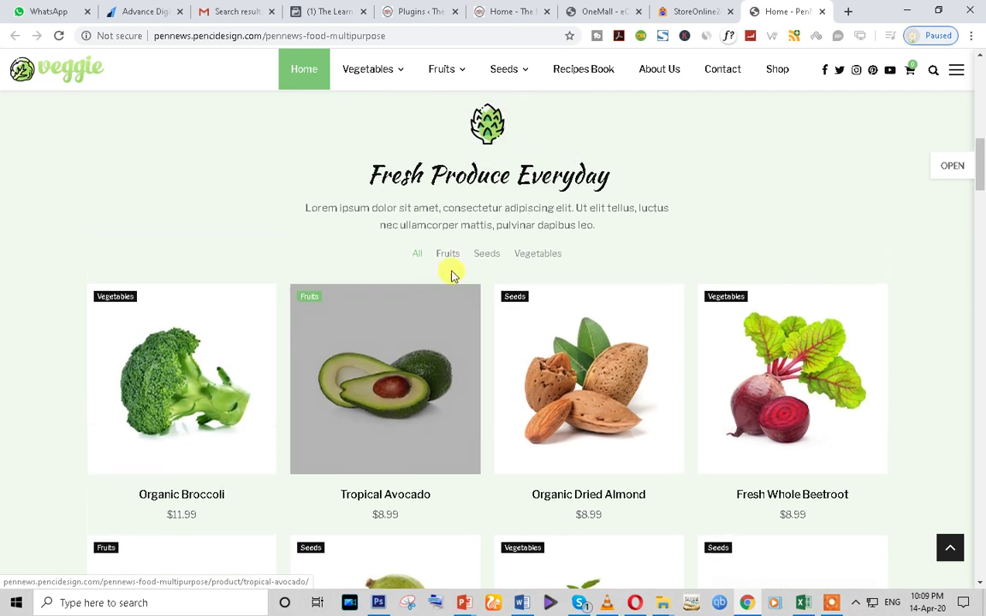
{"action": "left_click", "coordinate": [449, 254]}
{"action": "left_click", "coordinate": [486, 256]}
{"action": "left_click", "coordinate": [534, 256]}
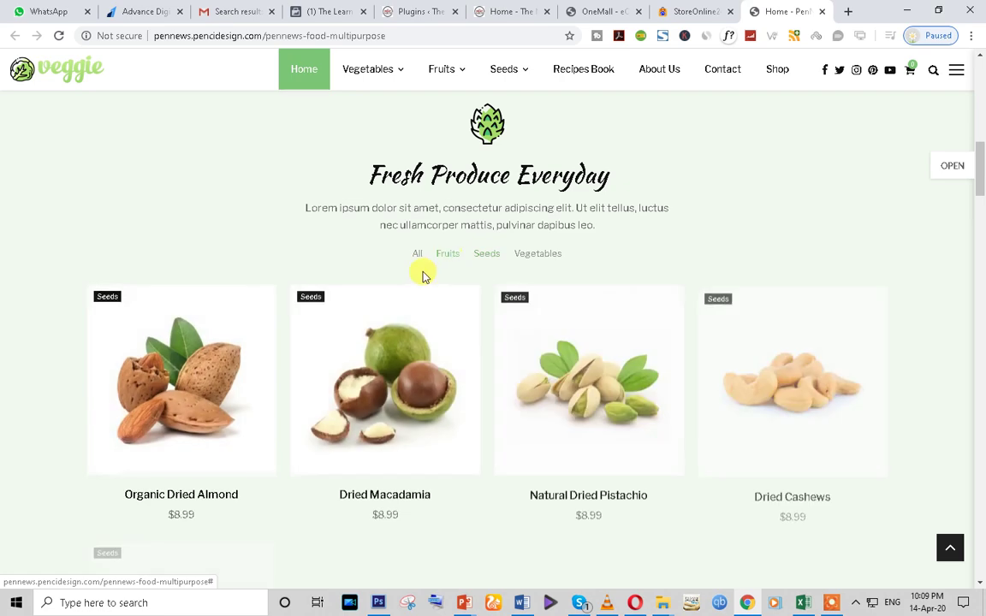
{"action": "scroll", "coordinate": [419, 275], "scroll_direction": "up", "scroll_amount": 10}
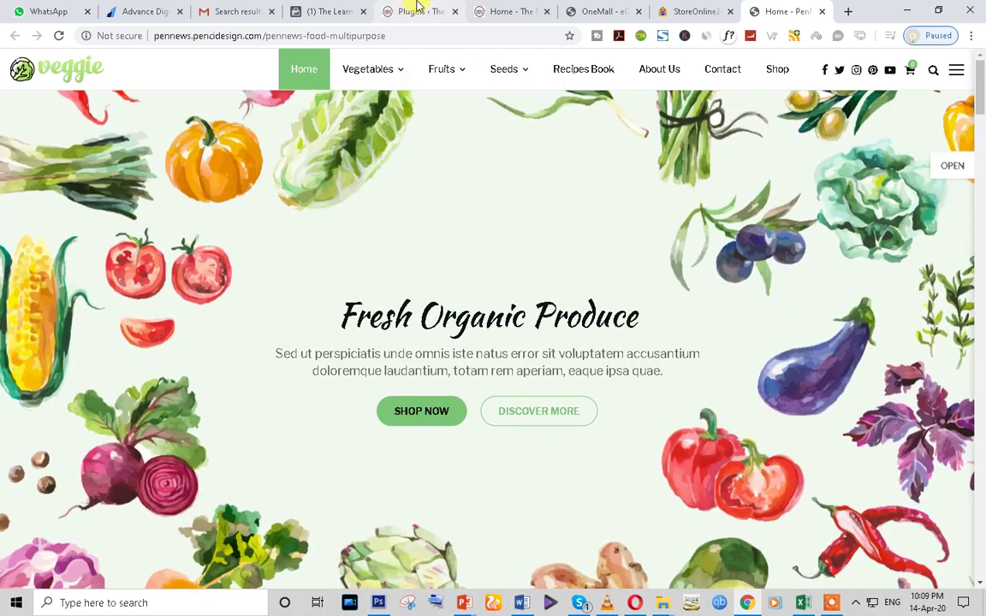
- Review the installed plugins of The Meat Marche in WordPress, including the WooCommerce add-ons and WPBakery Page Builder
{"action": "left_click", "coordinate": [415, 10]}
{"action": "scroll", "coordinate": [306, 425], "scroll_direction": "down", "scroll_amount": 4}
{"action": "scroll", "coordinate": [301, 425], "scroll_direction": "down", "scroll_amount": 20}
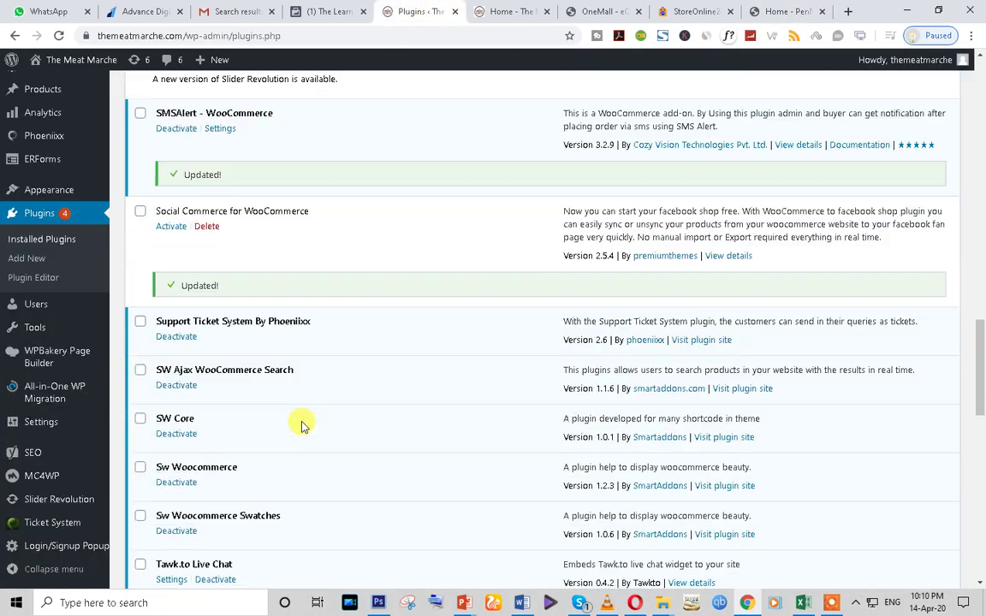
{"action": "scroll", "coordinate": [302, 420], "scroll_direction": "up", "scroll_amount": 2}
{"action": "scroll", "coordinate": [302, 420], "scroll_direction": "up", "scroll_amount": 1}
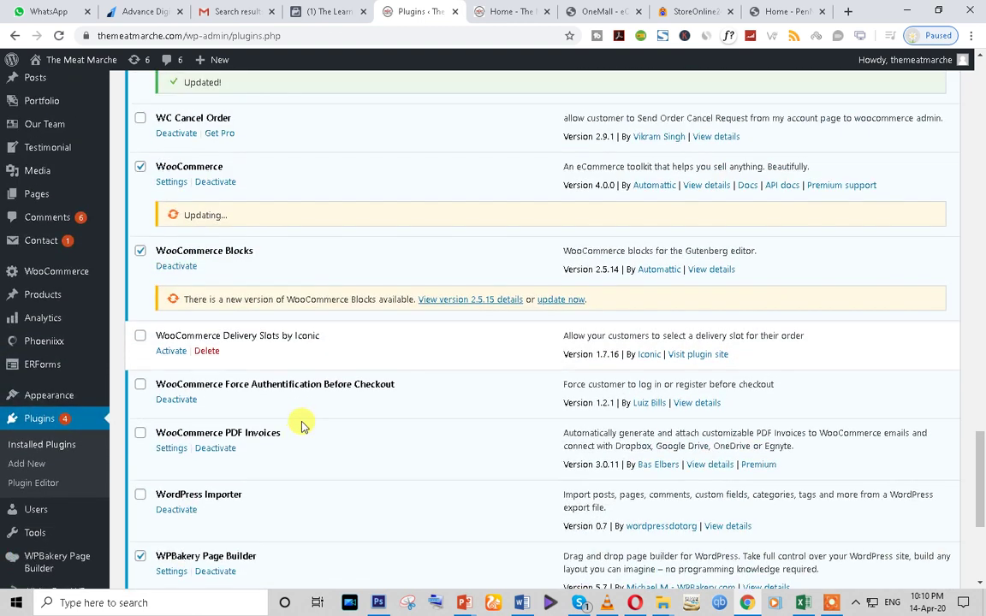
{"action": "scroll", "coordinate": [238, 383], "scroll_direction": "down", "scroll_amount": 5}
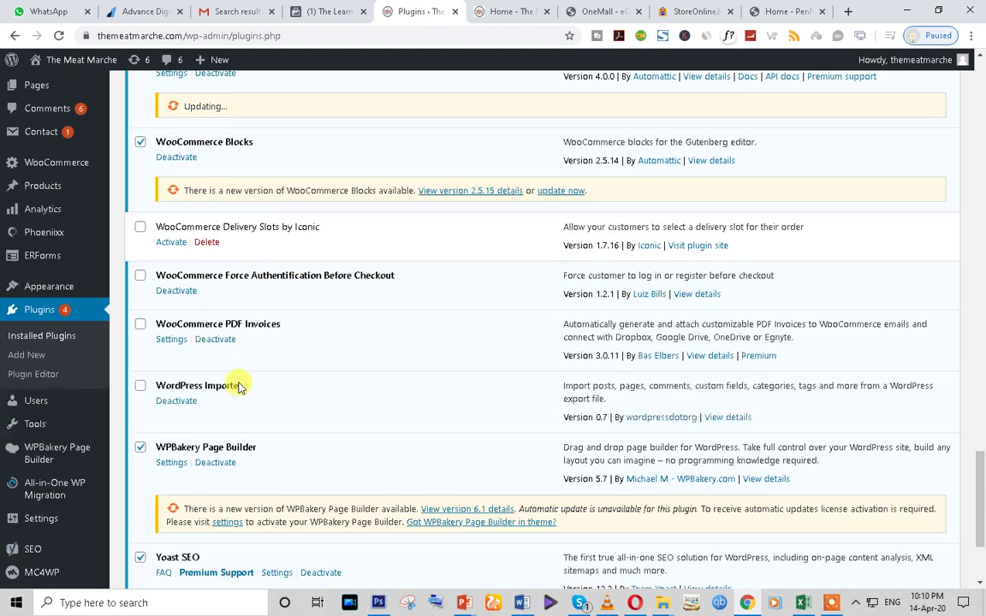
- Return to the Veggie demo, open its About Us page and examine that page's source code
{"action": "left_click", "coordinate": [752, 10]}
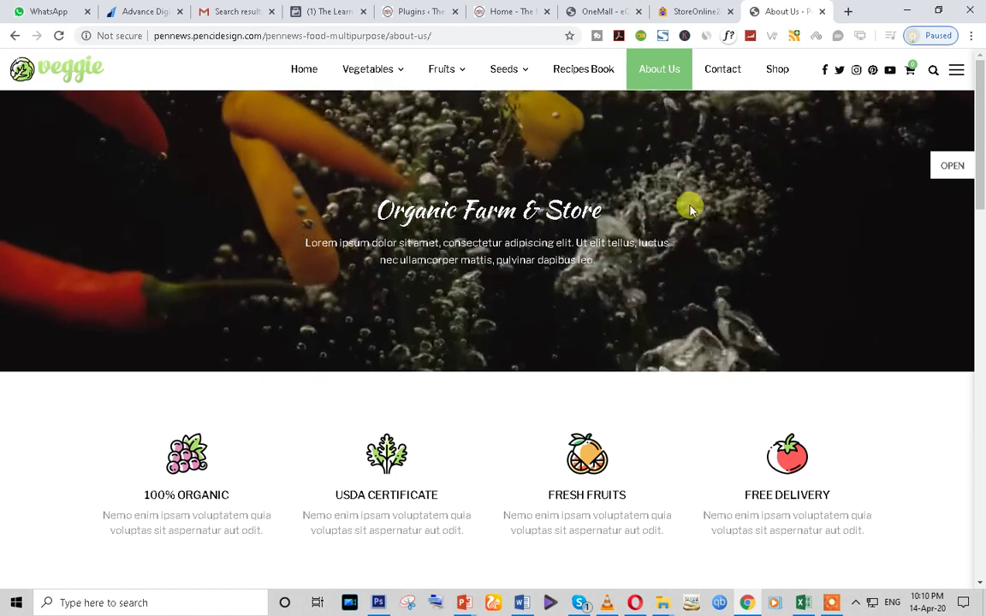
{"action": "right_click", "coordinate": [672, 171]}
{"action": "left_click", "coordinate": [717, 361]}
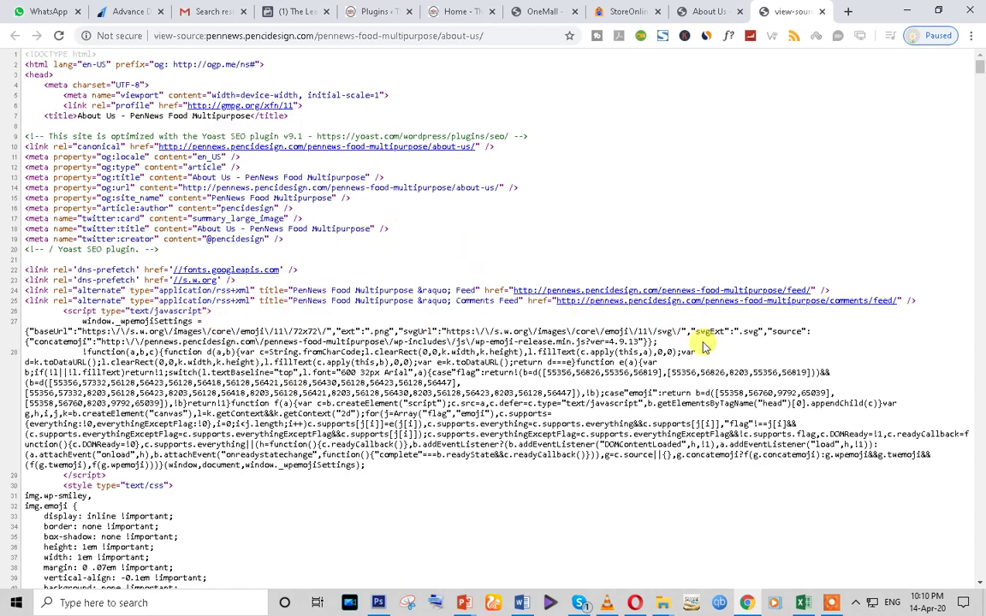
{"action": "scroll", "coordinate": [781, 329], "scroll_direction": "down", "scroll_amount": 5}
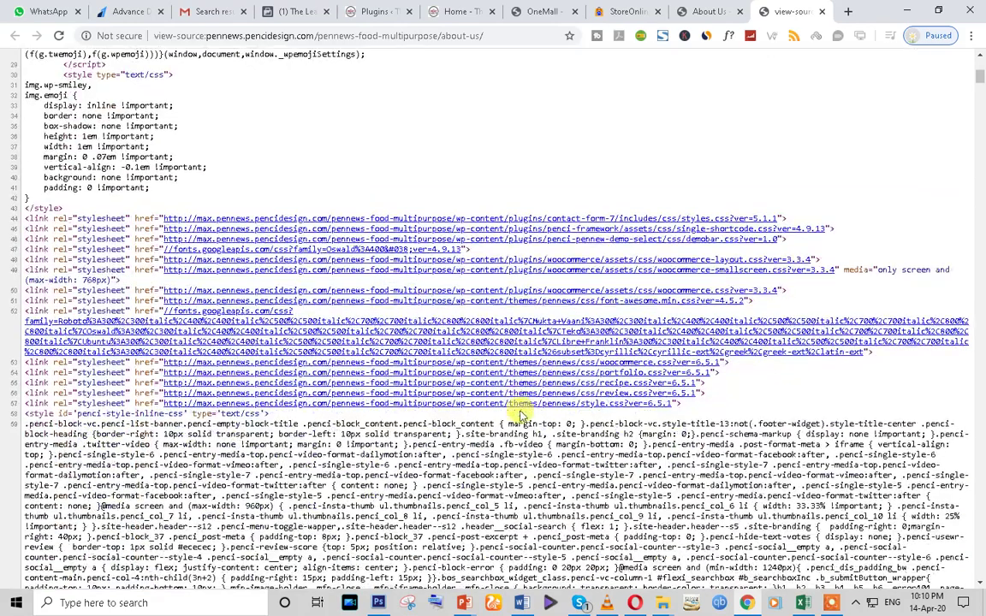
{"action": "scroll", "coordinate": [519, 415], "scroll_direction": "down", "scroll_amount": 2}
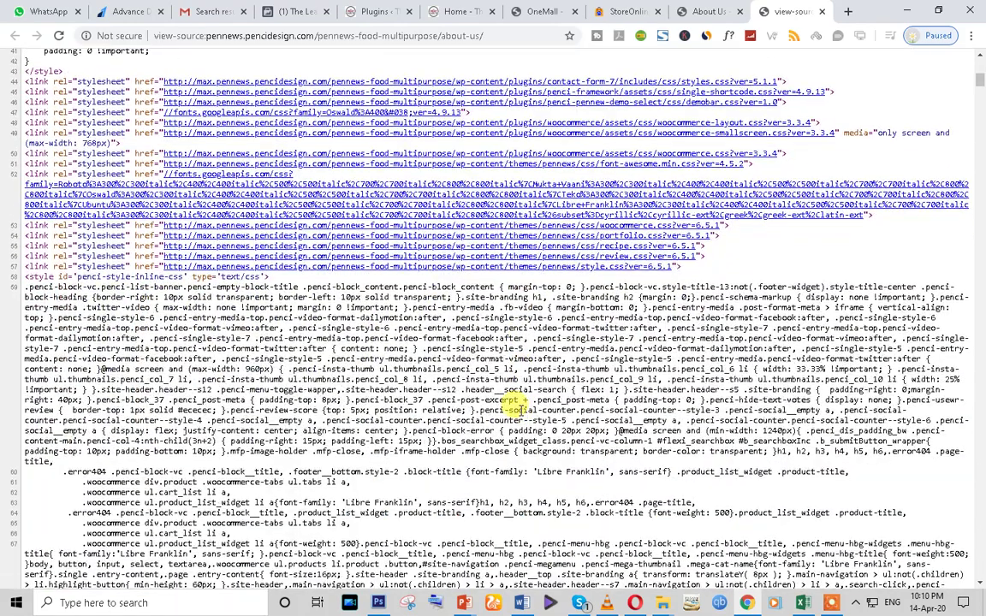
- Search the About Us page source for "youtube" and inspect the code around the matches
{"action": "type", "text": "yo"}
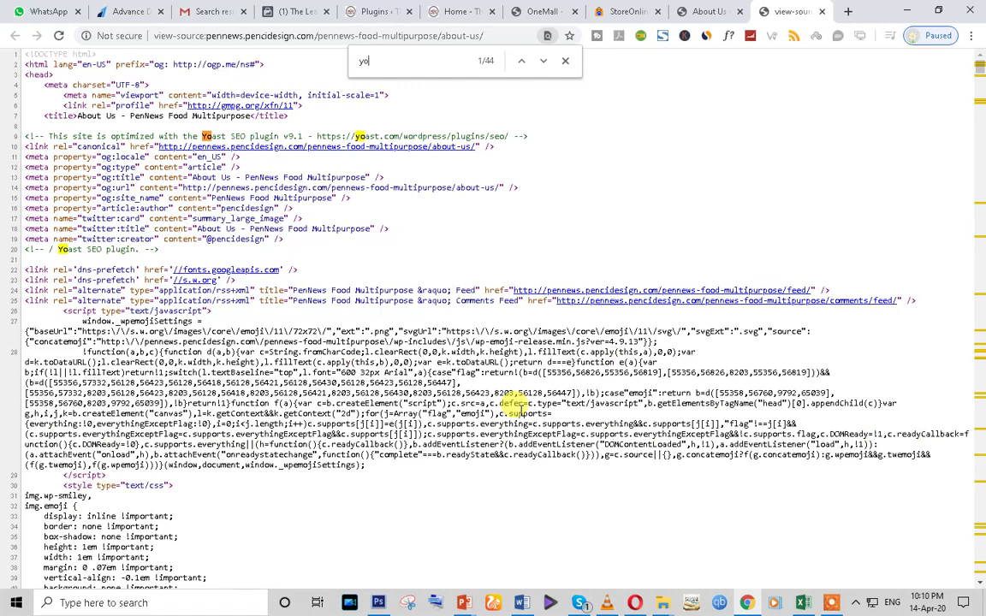
{"action": "type", "text": "utube"}
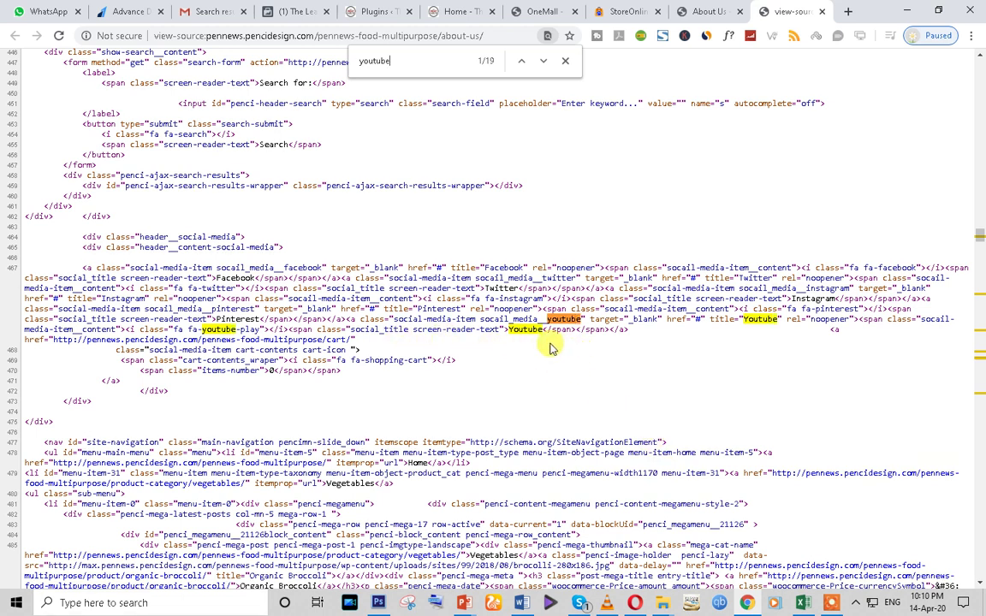
{"action": "scroll", "coordinate": [551, 347], "scroll_direction": "down", "scroll_amount": 3}
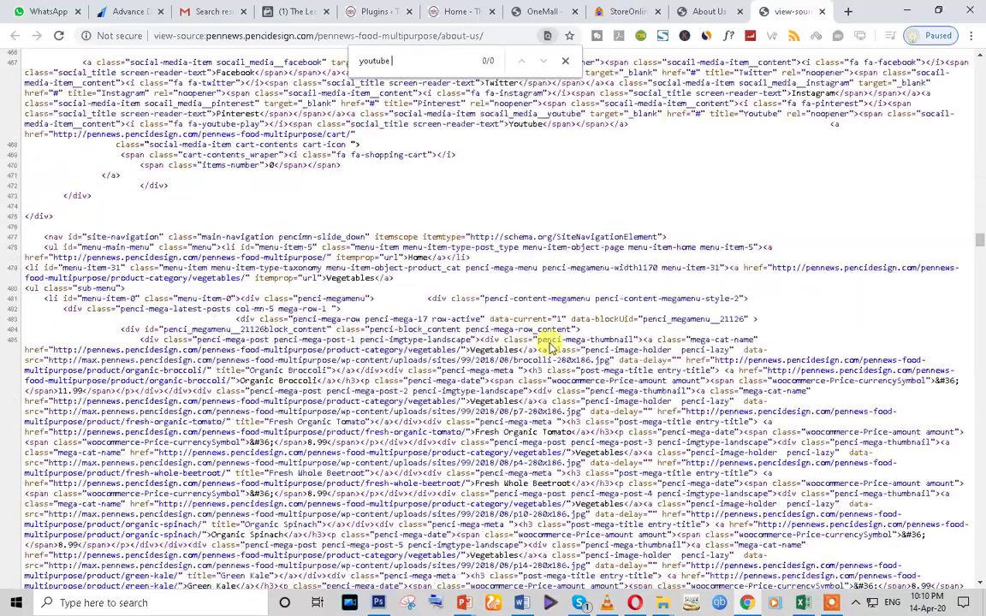
{"action": "scroll", "coordinate": [550, 359], "scroll_direction": "up", "scroll_amount": 10}
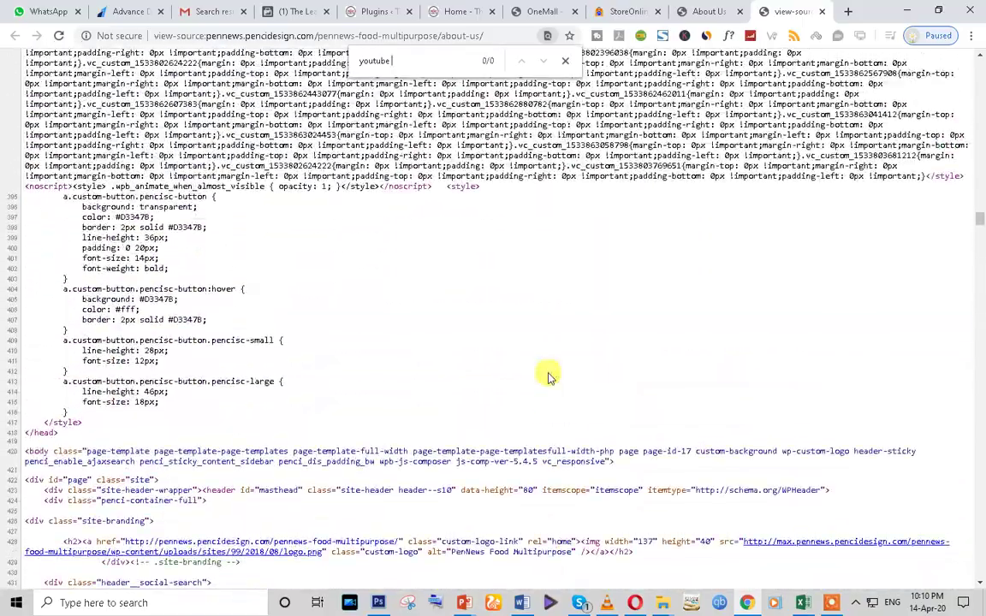
{"action": "scroll", "coordinate": [550, 377], "scroll_direction": "up", "scroll_amount": 15}
{"action": "scroll", "coordinate": [550, 377], "scroll_direction": "up", "scroll_amount": 2}
{"action": "key", "text": "Return"}
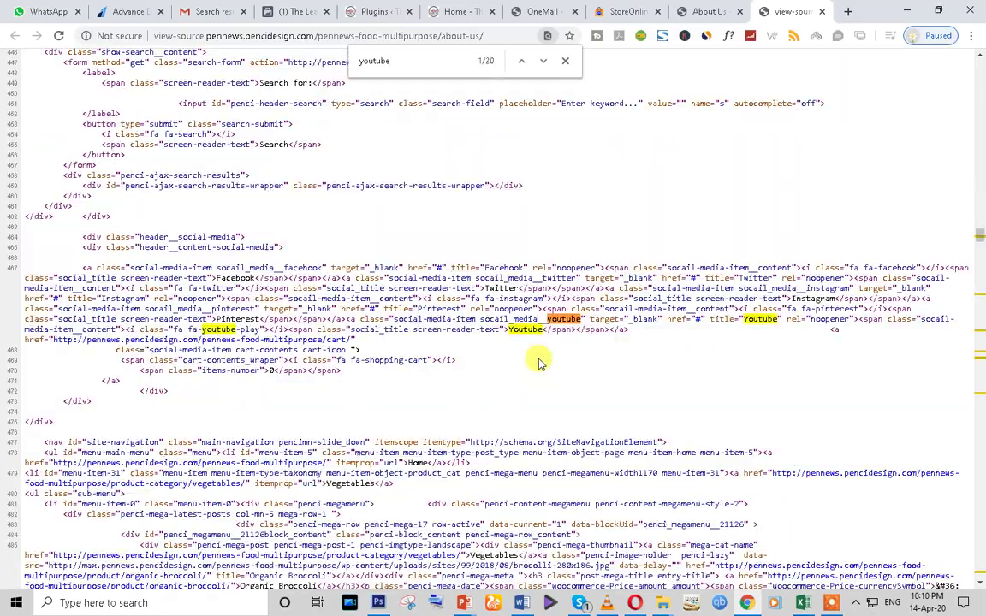
- Go back to the beginning of the page source and examine the plugin and theme stylesheet links
{"action": "scroll", "coordinate": [538, 363], "scroll_direction": "up", "scroll_amount": 15}
{"action": "left_click_drag", "start_coordinate": [978, 206], "coordinate": [979, 53]}
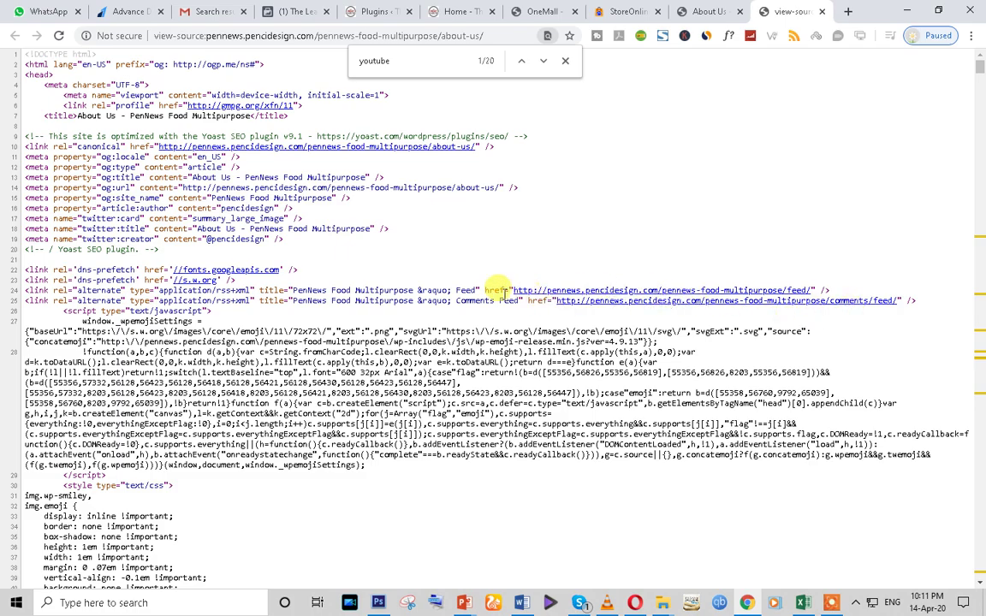
{"action": "scroll", "coordinate": [212, 411], "scroll_direction": "down", "scroll_amount": 7}
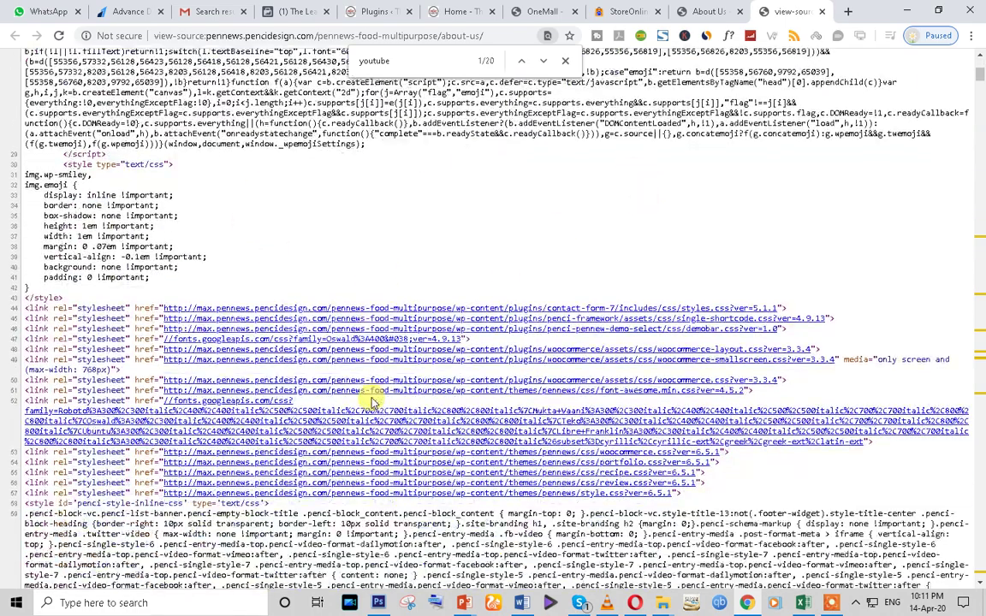
- Examine the inline theme styles further down the About Us page source and close the text search
{"action": "scroll", "coordinate": [291, 408], "scroll_direction": "down", "scroll_amount": 2}
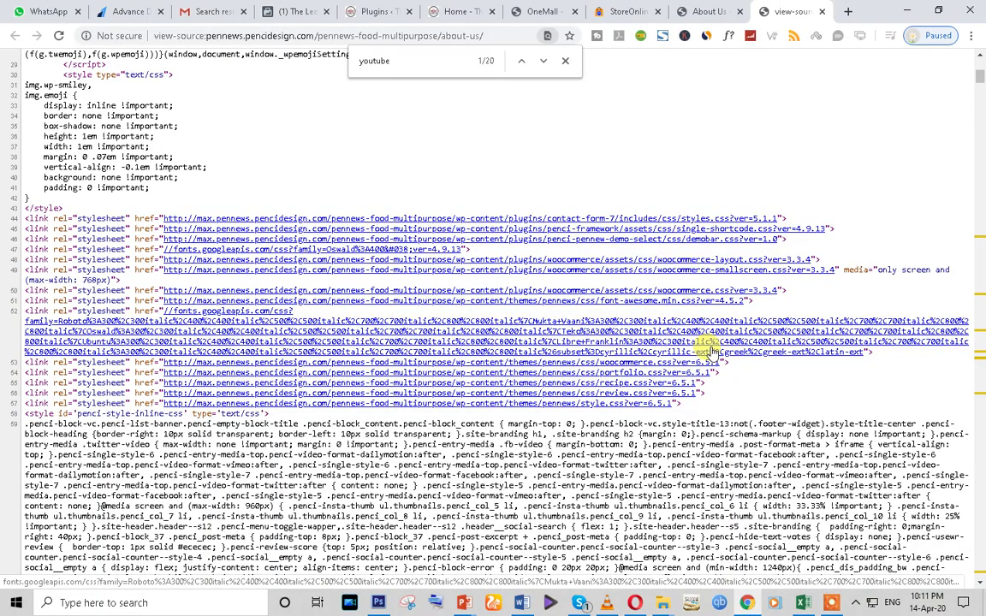
{"action": "scroll", "coordinate": [710, 351], "scroll_direction": "down", "scroll_amount": 7}
{"action": "scroll", "coordinate": [709, 351], "scroll_direction": "down", "scroll_amount": 20}
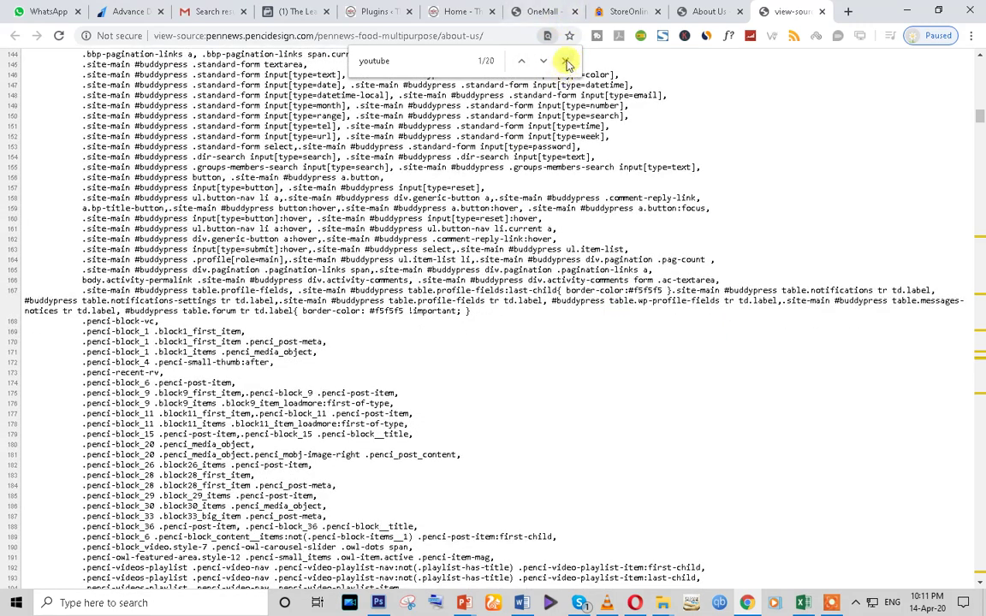
{"action": "left_click", "coordinate": [566, 62]}
- Return to the Veggie demo and look through its Contact page, including the map, contact details and message form
{"action": "left_click", "coordinate": [704, 10]}
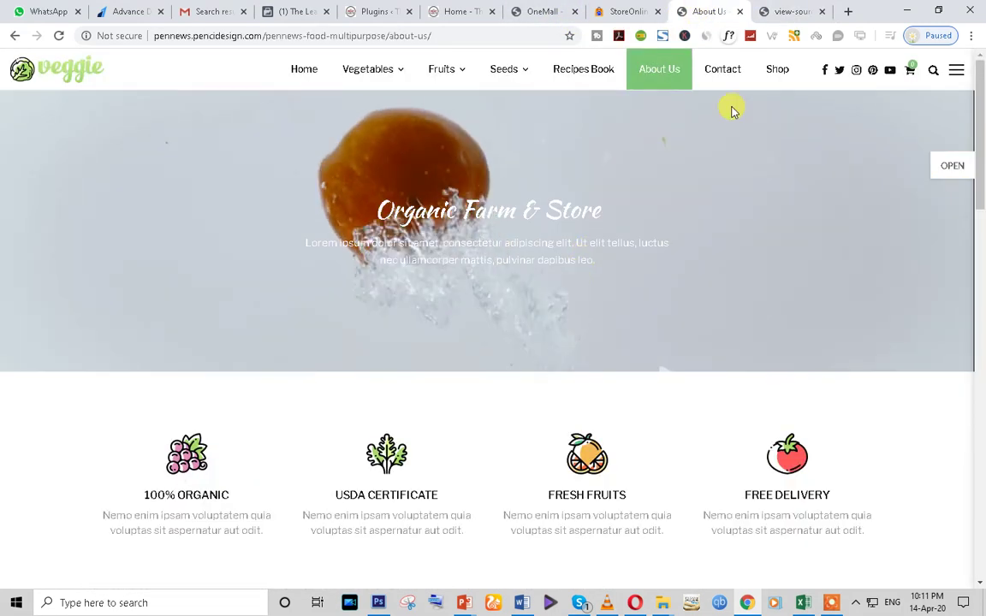
{"action": "left_click", "coordinate": [727, 71]}
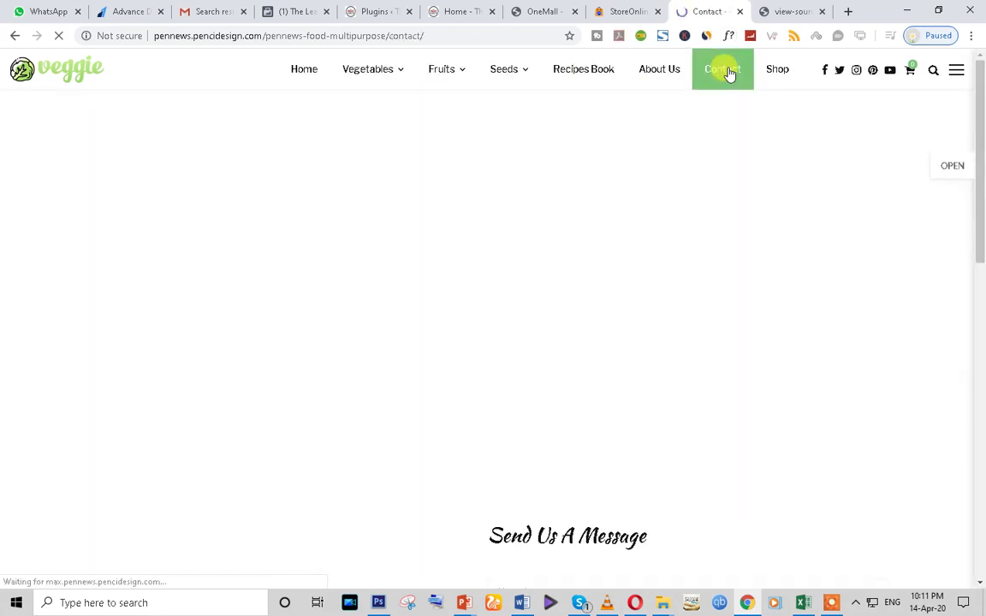
{"action": "scroll", "coordinate": [532, 283], "scroll_direction": "down", "scroll_amount": 6}
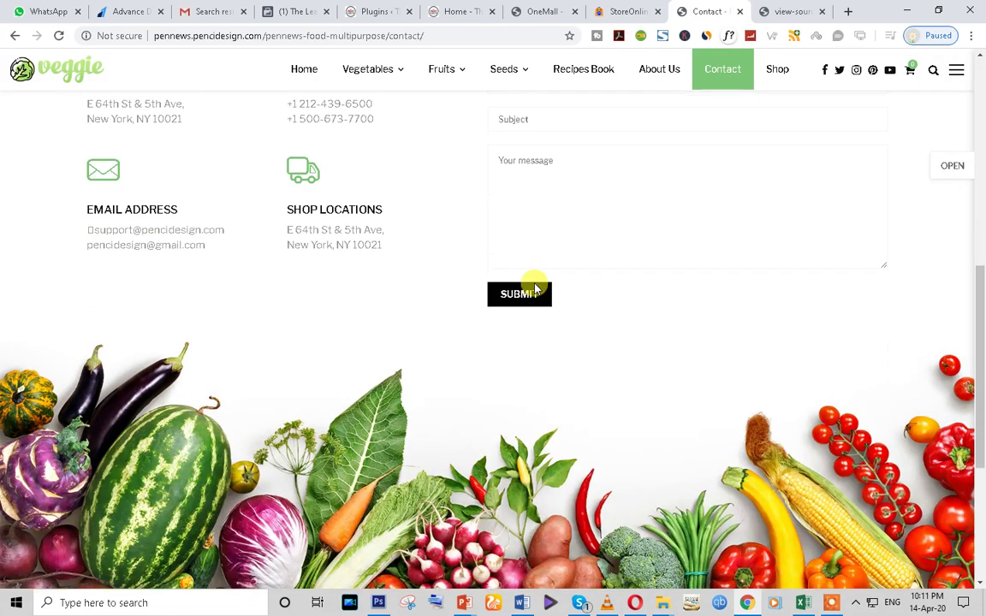
{"action": "scroll", "coordinate": [341, 254], "scroll_direction": "down", "scroll_amount": 3}
{"action": "scroll", "coordinate": [374, 312], "scroll_direction": "up", "scroll_amount": 8}
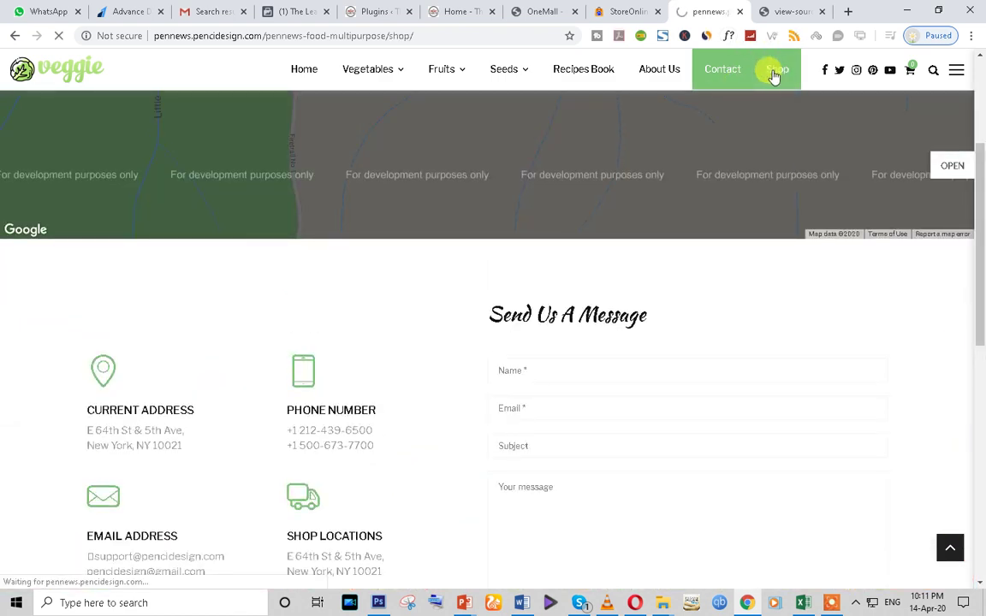
- Open the Shop page of the Veggie demo and browse its fruit and vegetable products
{"action": "scroll", "coordinate": [468, 312], "scroll_direction": "down", "scroll_amount": 4}
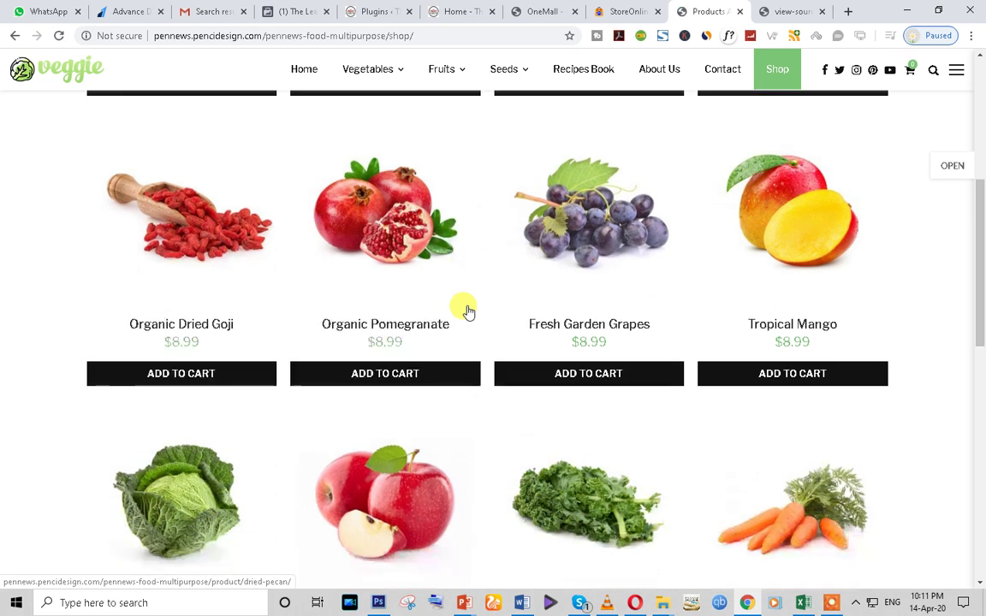
{"action": "scroll", "coordinate": [468, 312], "scroll_direction": "down", "scroll_amount": 9}
{"action": "scroll", "coordinate": [374, 321], "scroll_direction": "up", "scroll_amount": 4}
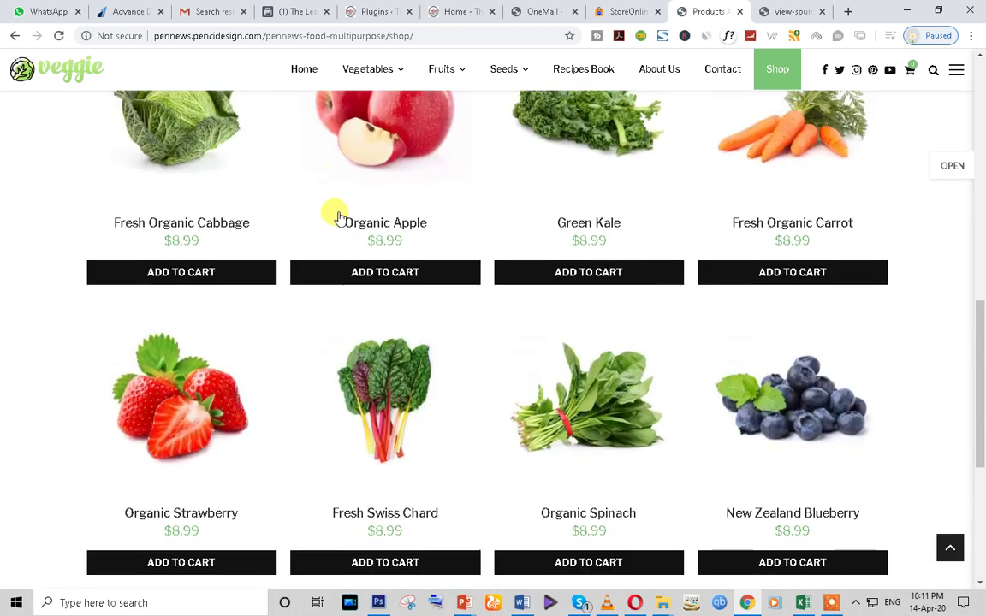
{"action": "scroll", "coordinate": [379, 379], "scroll_direction": "up", "scroll_amount": 3}
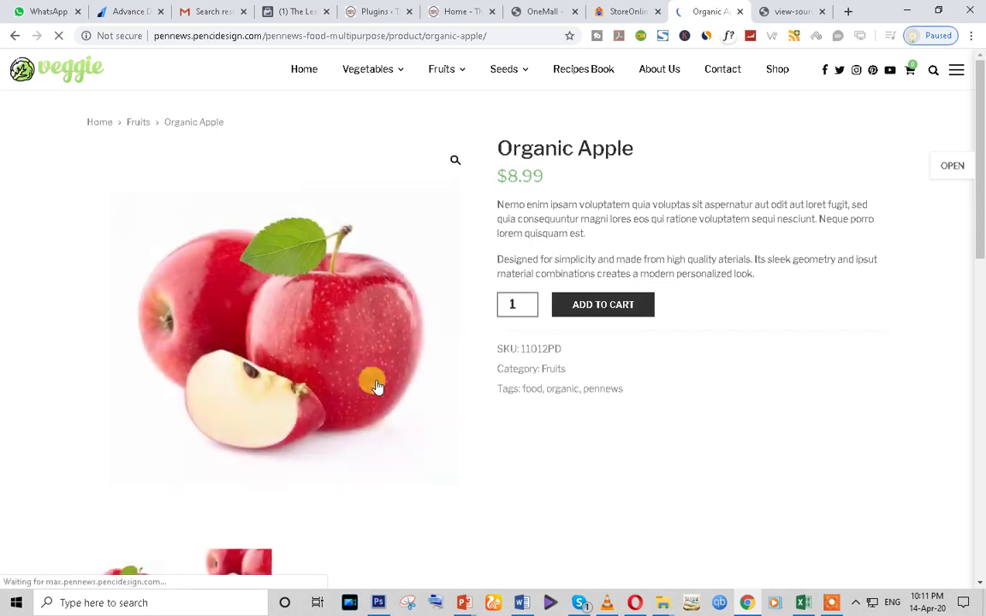
- Open the Organic Apple product from the Veggie shop and examine its images, price and description
{"action": "scroll", "coordinate": [486, 356], "scroll_direction": "down", "scroll_amount": 4}
{"action": "scroll", "coordinate": [301, 300], "scroll_direction": "up", "scroll_amount": 3}
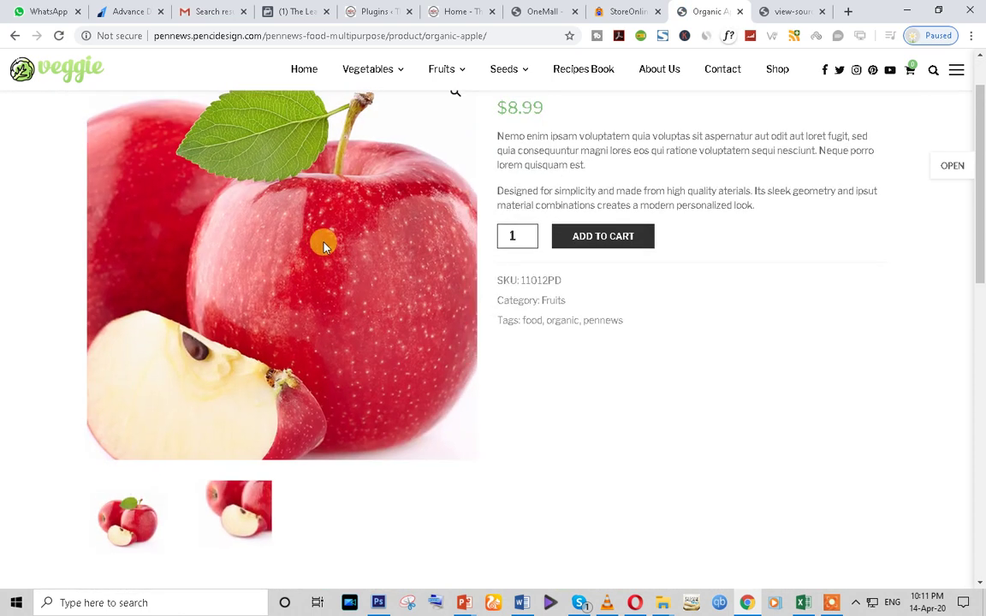
{"action": "scroll", "coordinate": [577, 368], "scroll_direction": "down", "scroll_amount": 2}
{"action": "scroll", "coordinate": [568, 385], "scroll_direction": "up", "scroll_amount": 3}
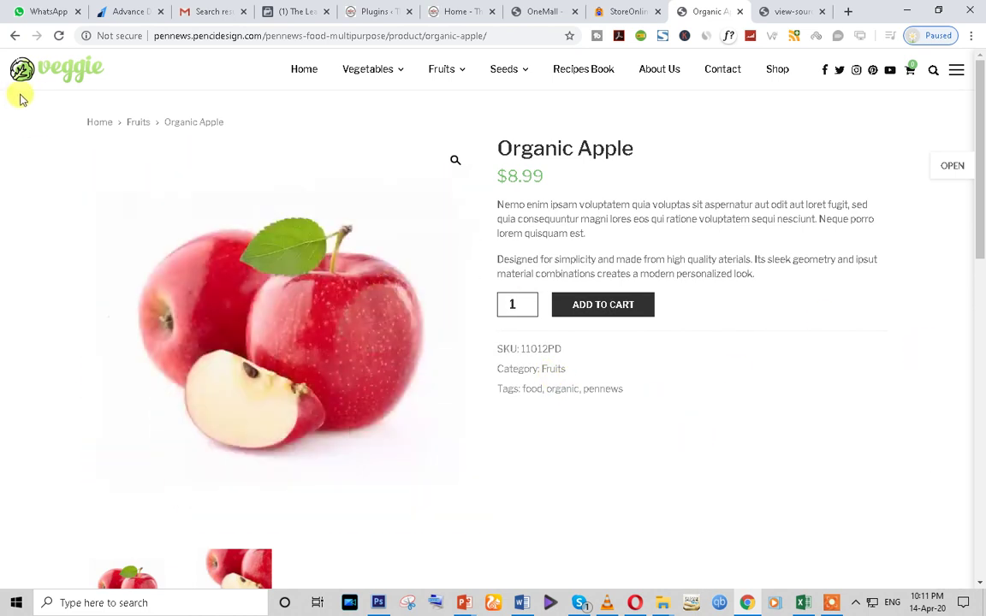
- Load the live grocery store ezgroceria.com in place of the Veggie demo
{"action": "left_click", "coordinate": [236, 37]}
{"action": "type", "text": "ezgroceria.com"}
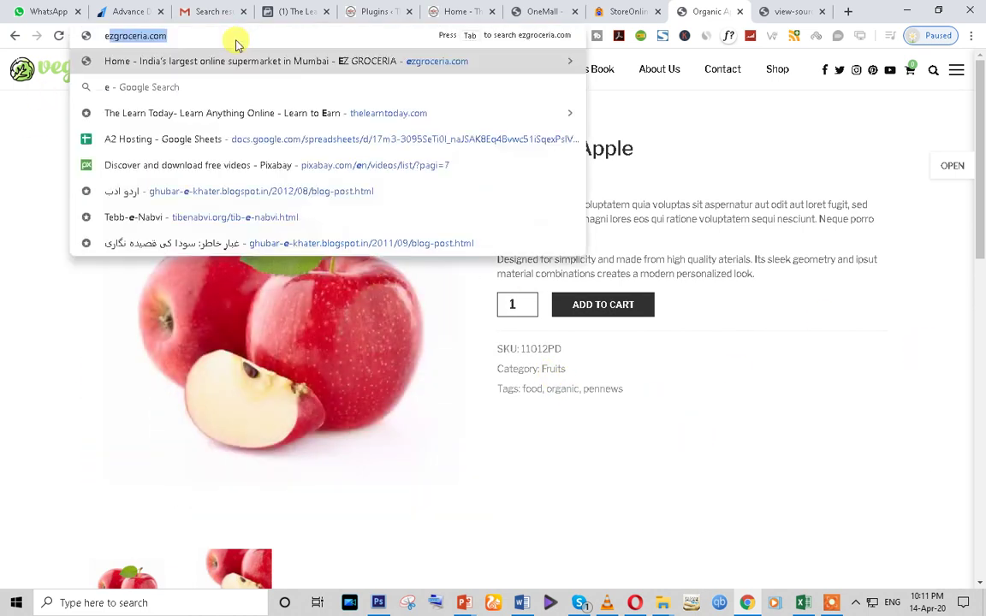
{"action": "key", "text": "Return"}
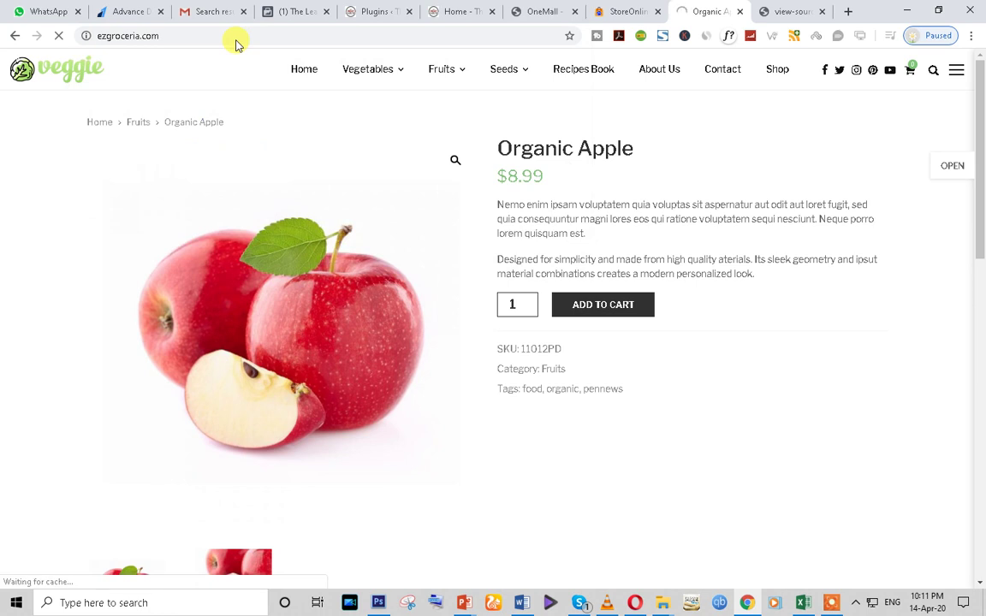
{"action": "left_click", "coordinate": [159, 41]}
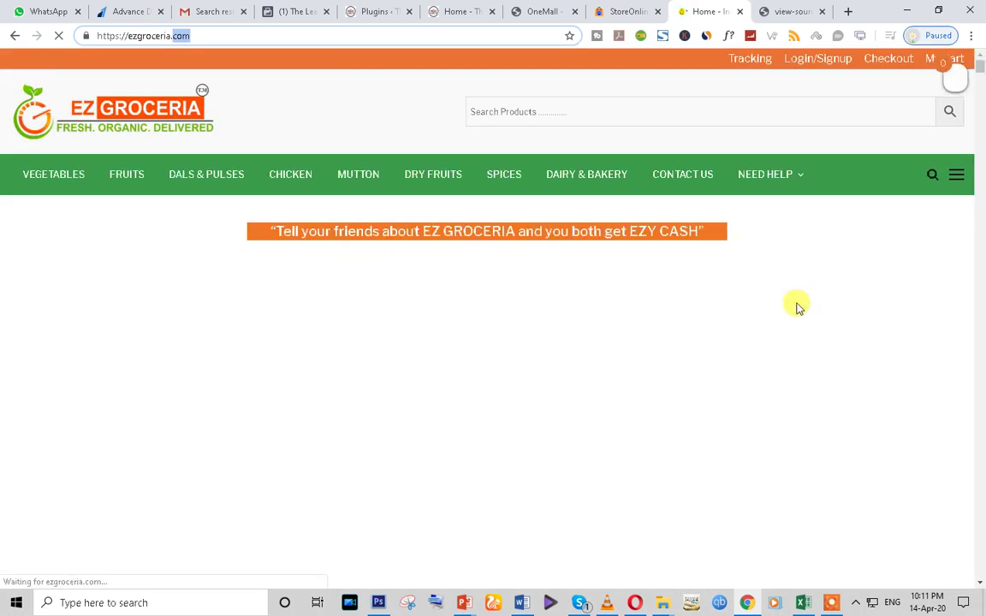
- Look through the EZ Groceria home page, including the supply chain graphic and the "Why EZ Groceria ?" section
{"action": "scroll", "coordinate": [295, 317], "scroll_direction": "down", "scroll_amount": 15}
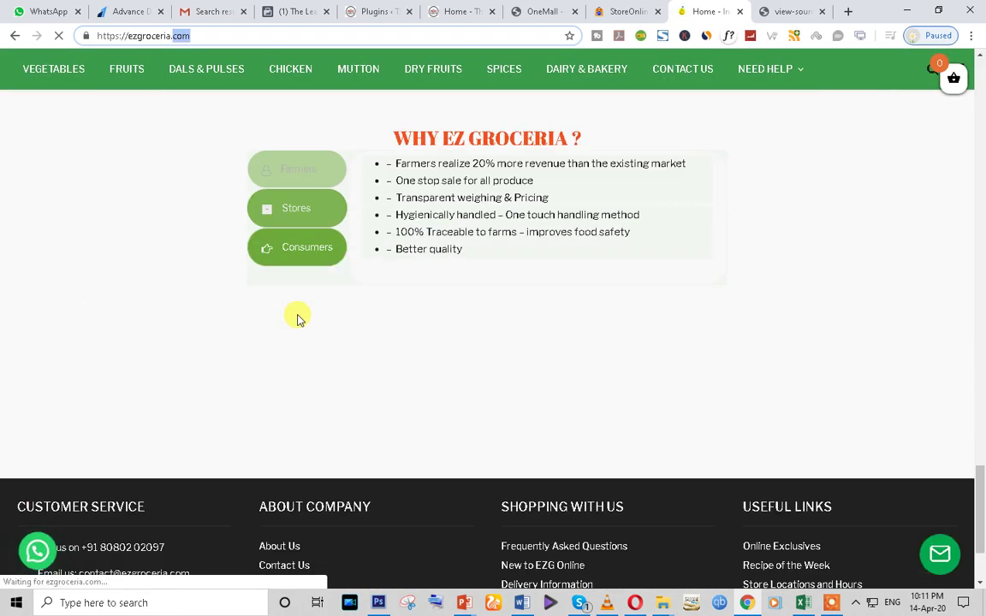
{"action": "scroll", "coordinate": [298, 319], "scroll_direction": "up", "scroll_amount": 8}
{"action": "scroll", "coordinate": [298, 318], "scroll_direction": "down", "scroll_amount": 8}
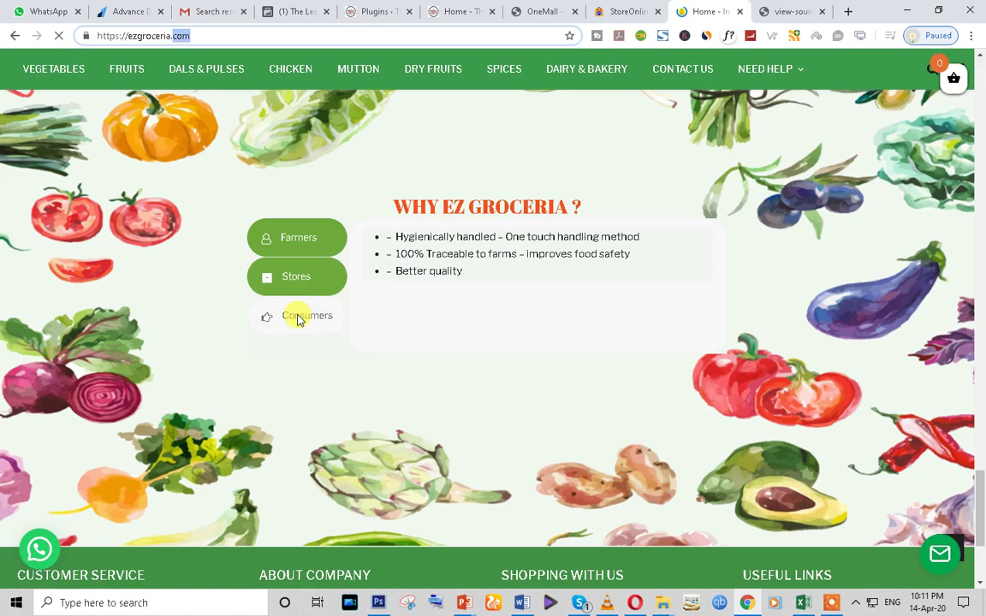
{"action": "scroll", "coordinate": [214, 236], "scroll_direction": "up", "scroll_amount": 2}
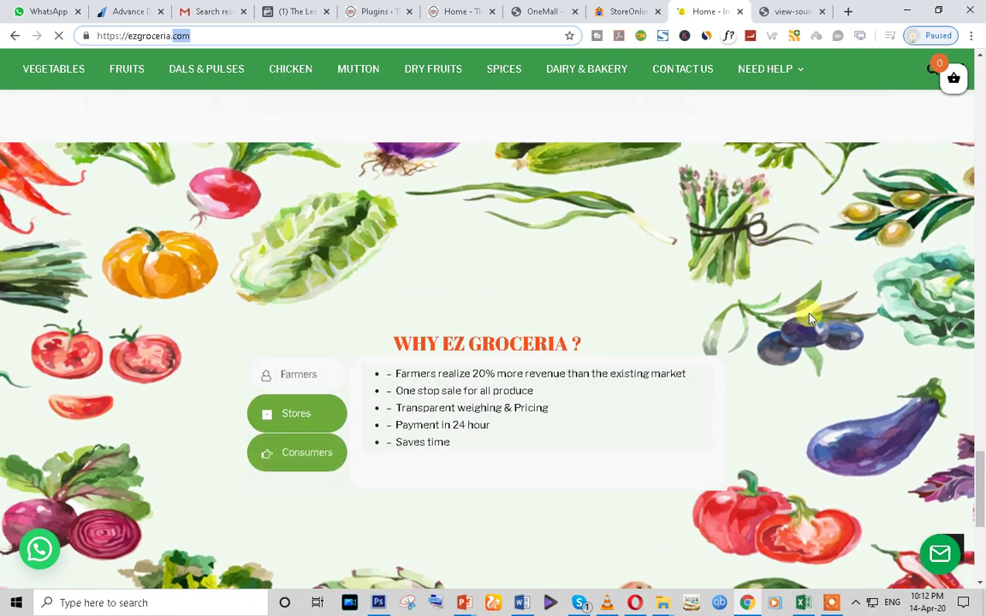
{"action": "scroll", "coordinate": [753, 317], "scroll_direction": "down", "scroll_amount": 1}
{"action": "scroll", "coordinate": [193, 248], "scroll_direction": "up", "scroll_amount": 3}
- Browse the Vegetables category of EZ Groceria down the product list and open the Dals & Pulses category
{"action": "left_click", "coordinate": [53, 74]}
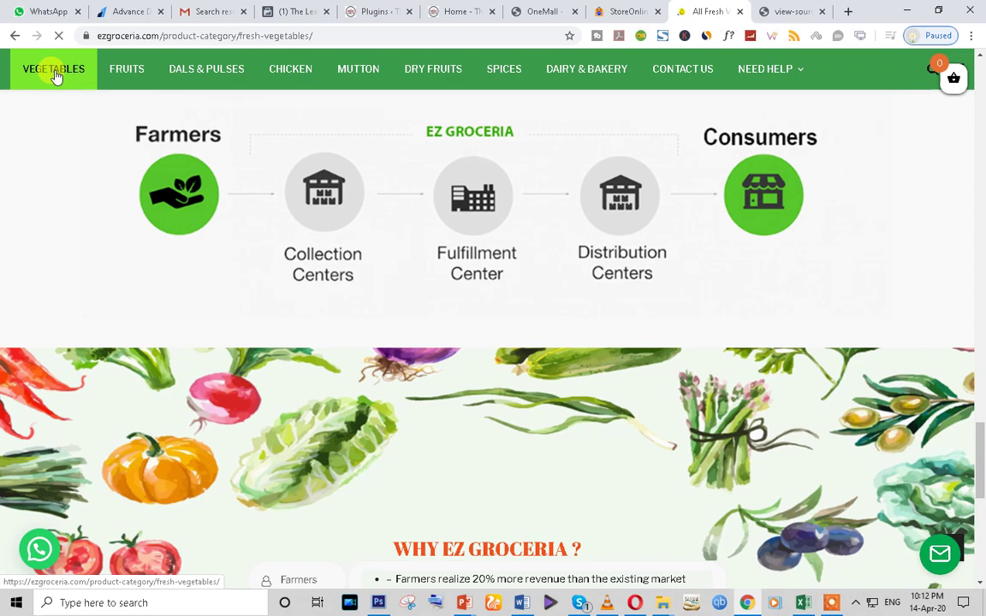
{"action": "scroll", "coordinate": [497, 312], "scroll_direction": "down", "scroll_amount": 7}
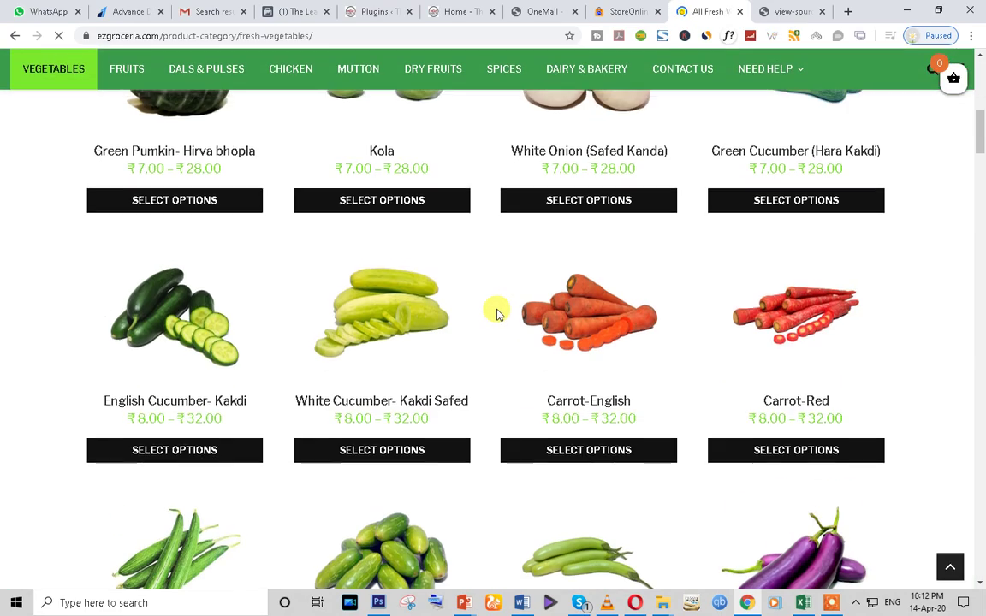
{"action": "scroll", "coordinate": [497, 312], "scroll_direction": "down", "scroll_amount": 20}
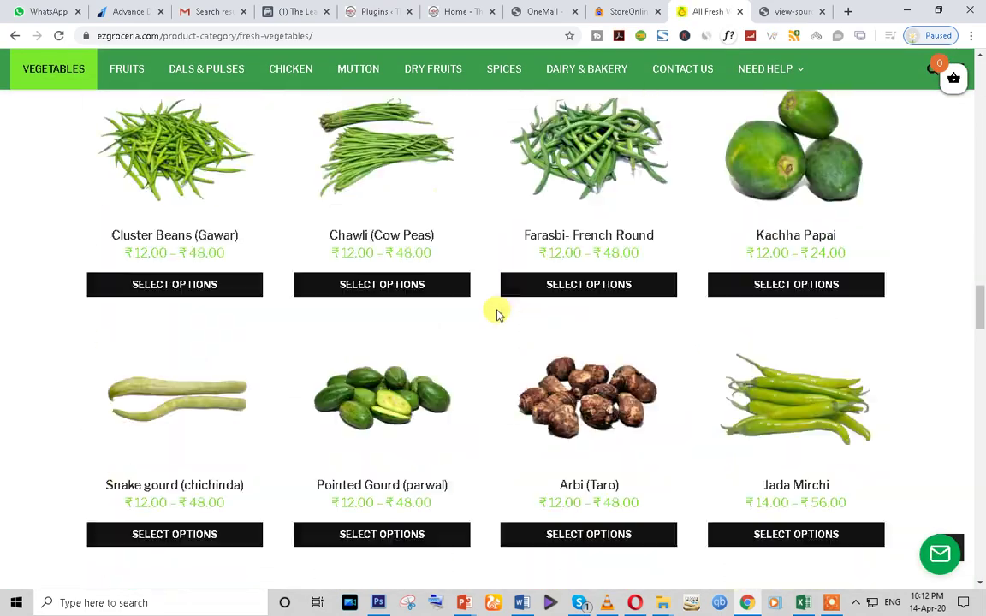
{"action": "scroll", "coordinate": [497, 313], "scroll_direction": "down", "scroll_amount": 15}
{"action": "left_click_drag", "start_coordinate": [980, 392], "coordinate": [976, 81]}
{"action": "left_click", "coordinate": [204, 70]}
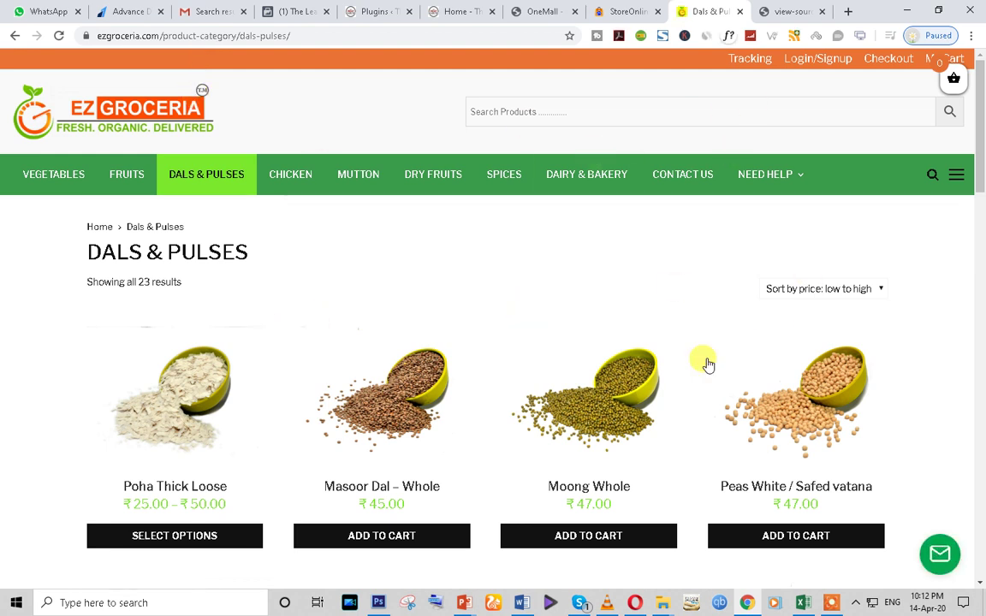
- Close the EZ Groceria, Veggie page source and StoreOnline24 pages
{"action": "left_click", "coordinate": [741, 11]}
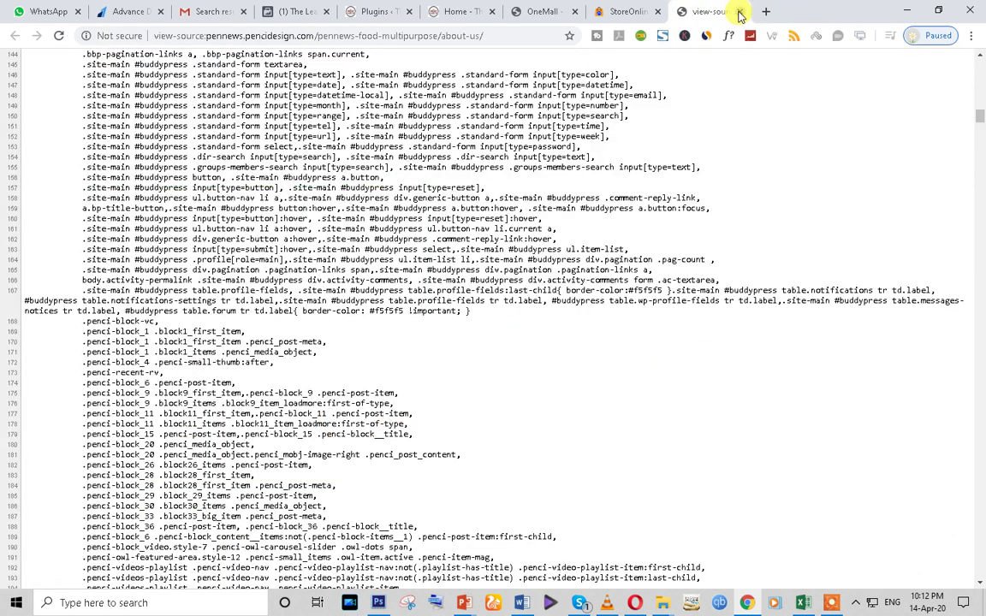
{"action": "left_click", "coordinate": [742, 11]}
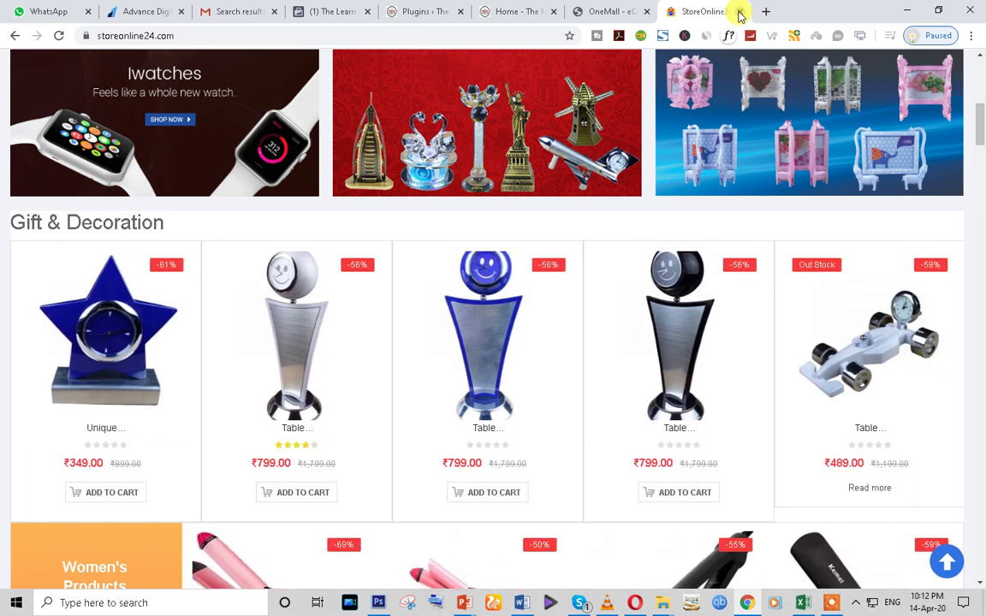
{"action": "left_click", "coordinate": [741, 11]}
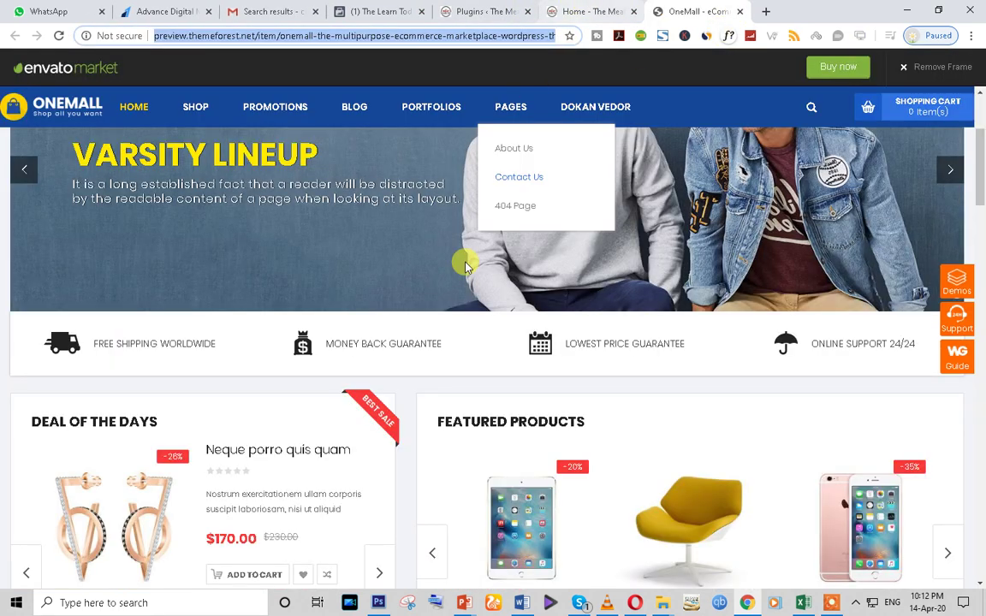
- Switch to The Meat Marche home page and view its Deal Of the Day and Chicken product sections
{"action": "left_click", "coordinate": [638, 11]}
{"action": "scroll", "coordinate": [436, 253], "scroll_direction": "down", "scroll_amount": 4}
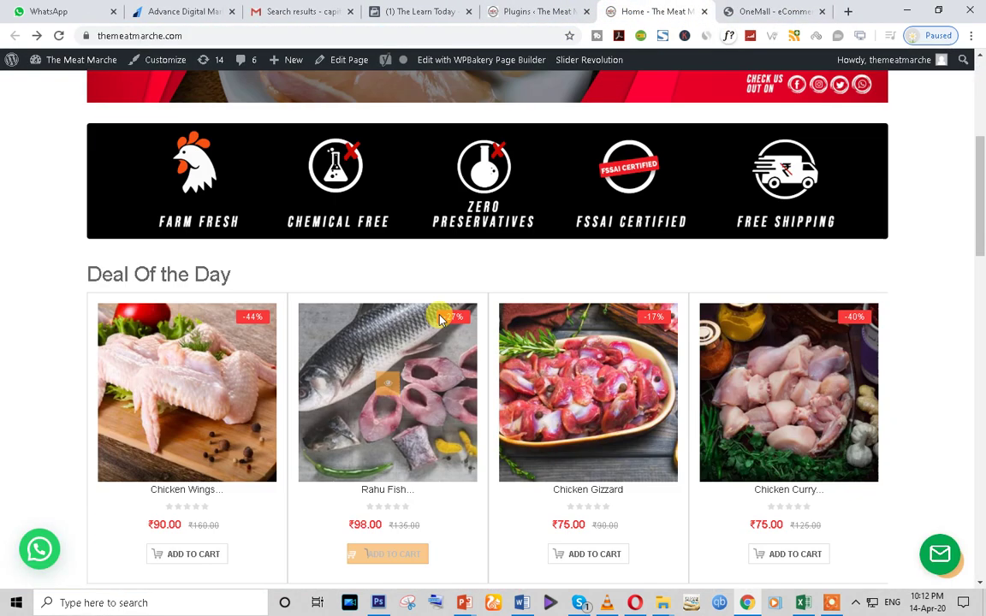
{"action": "scroll", "coordinate": [439, 319], "scroll_direction": "down", "scroll_amount": 4}
- Review The Meat Marche's installed plugins down to the WooCommerce add-ons, checking the storefront home page in between
{"action": "left_click", "coordinate": [531, 7]}
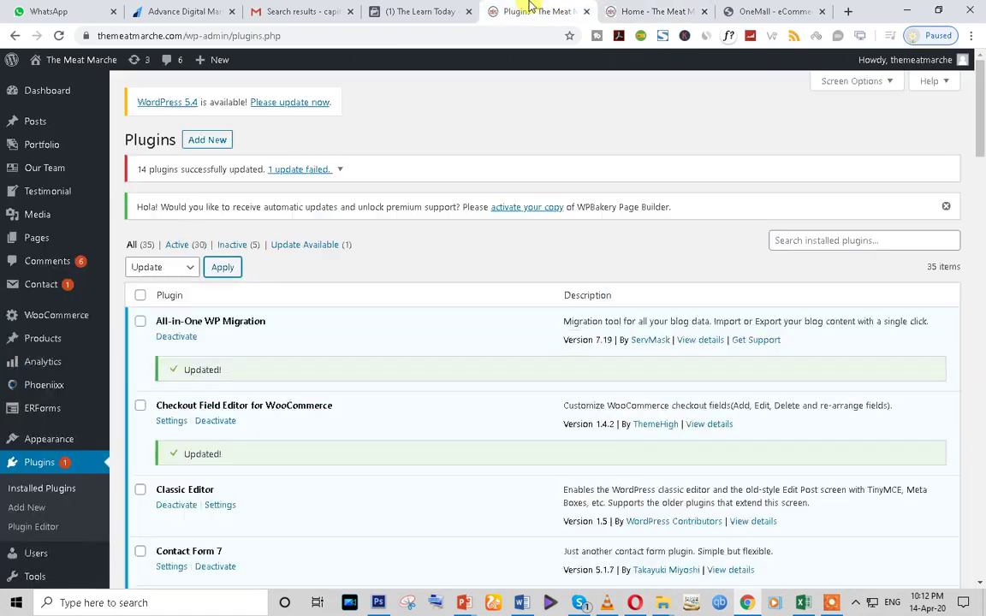
{"action": "scroll", "coordinate": [406, 353], "scroll_direction": "down", "scroll_amount": 20}
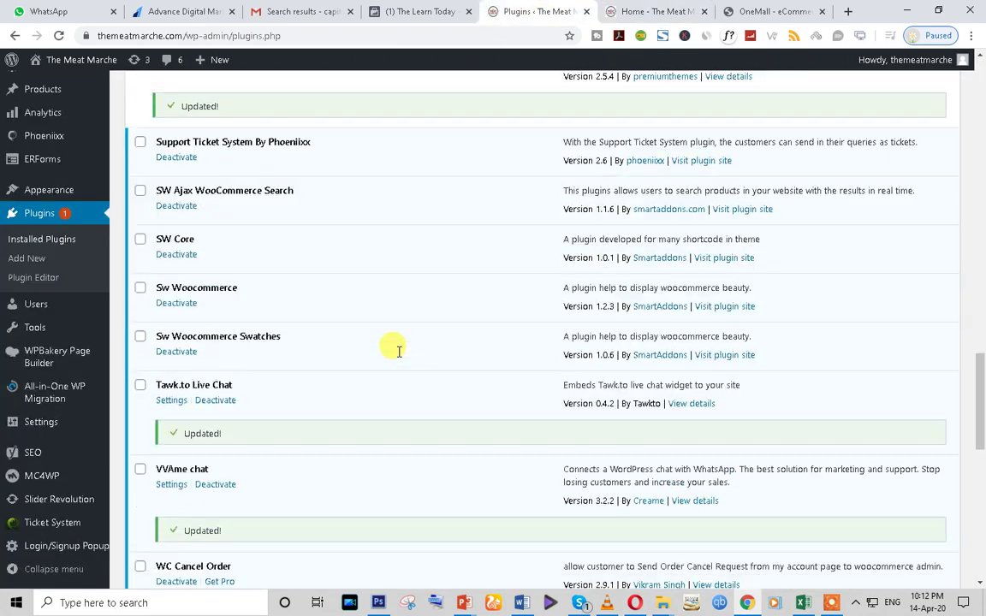
{"action": "scroll", "coordinate": [588, 150], "scroll_direction": "up", "scroll_amount": 4}
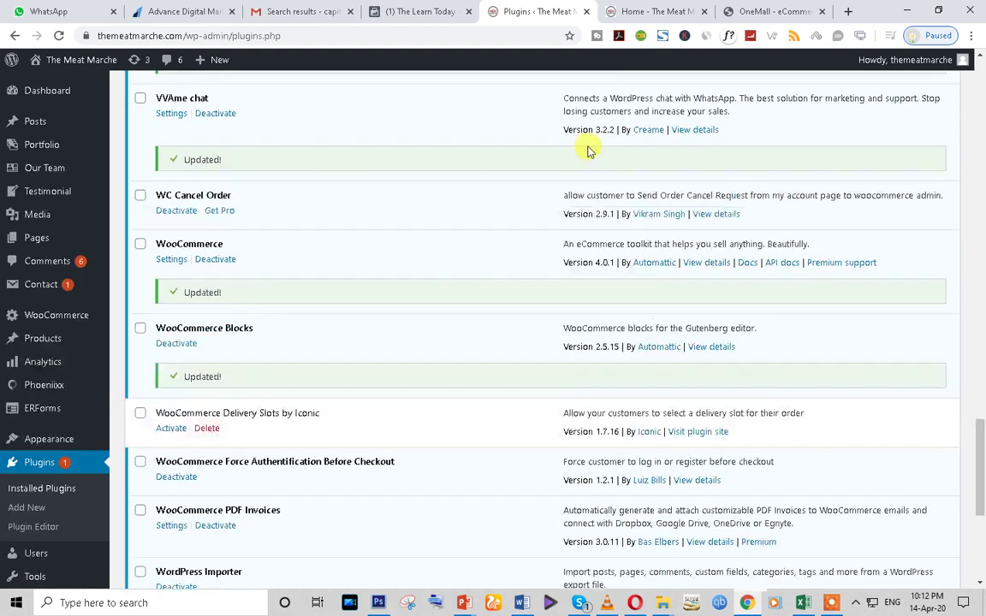
{"action": "left_click", "coordinate": [646, 6]}
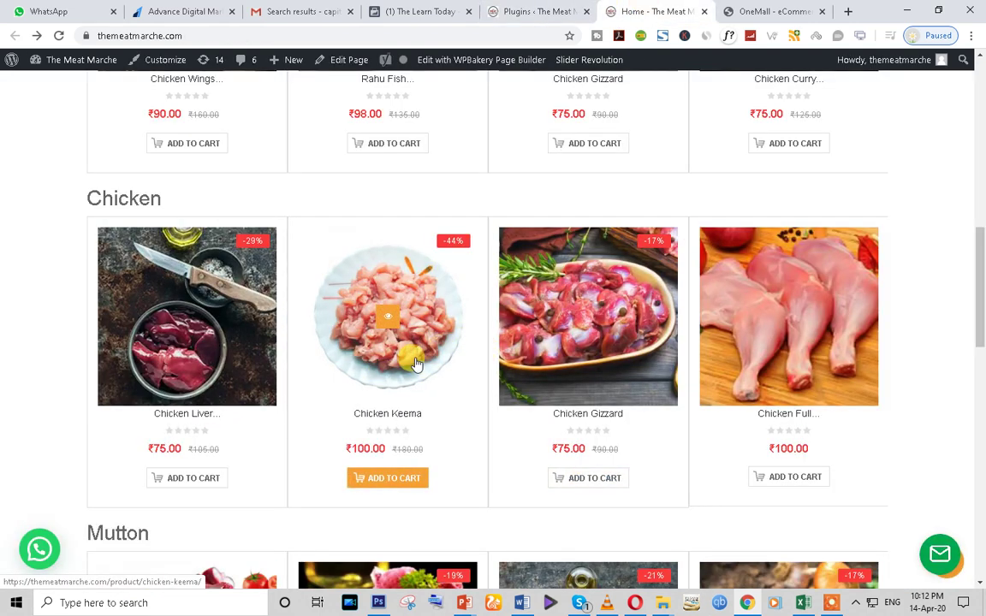
{"action": "left_click", "coordinate": [539, 8]}
{"action": "scroll", "coordinate": [304, 407], "scroll_direction": "down", "scroll_amount": 3}
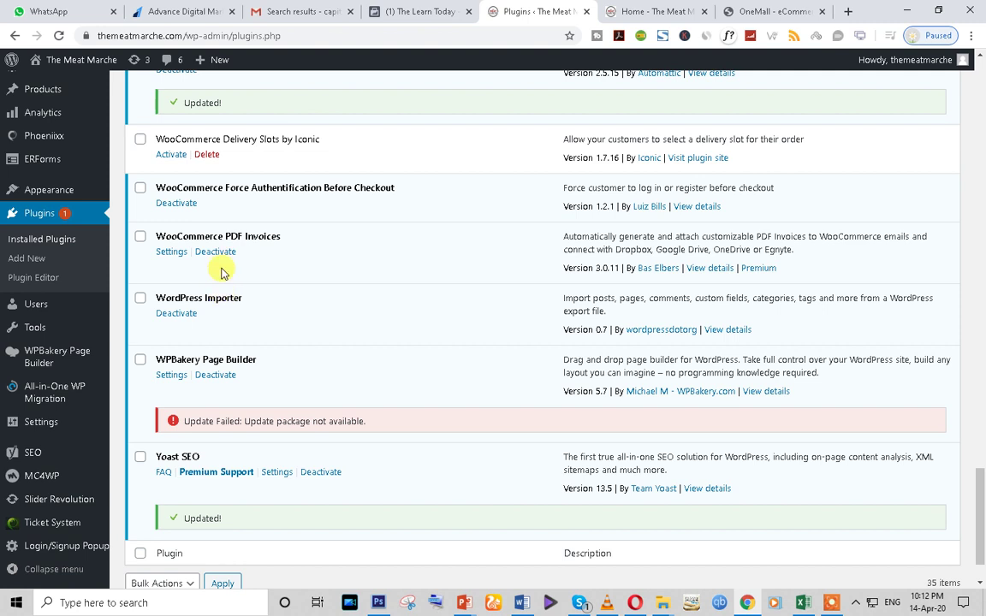
- Copy the plugin name "WooCommerce Force Authentification Before Checkout" from the installed plugins list
{"action": "triple_click", "coordinate": [237, 185]}
{"action": "triple_click", "coordinate": [291, 187]}
{"action": "double_click", "coordinate": [160, 190]}
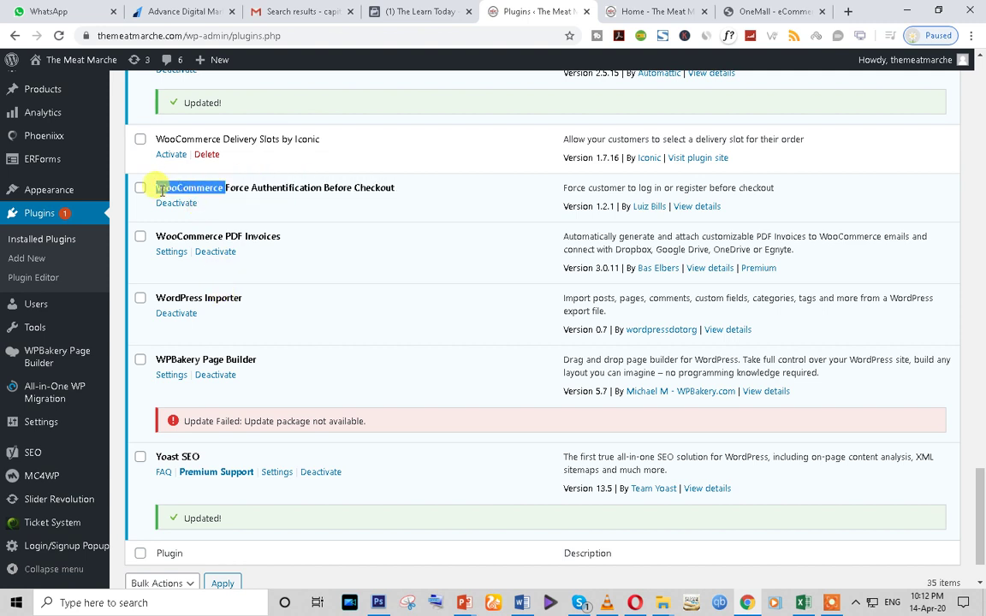
{"action": "double_click", "coordinate": [279, 189]}
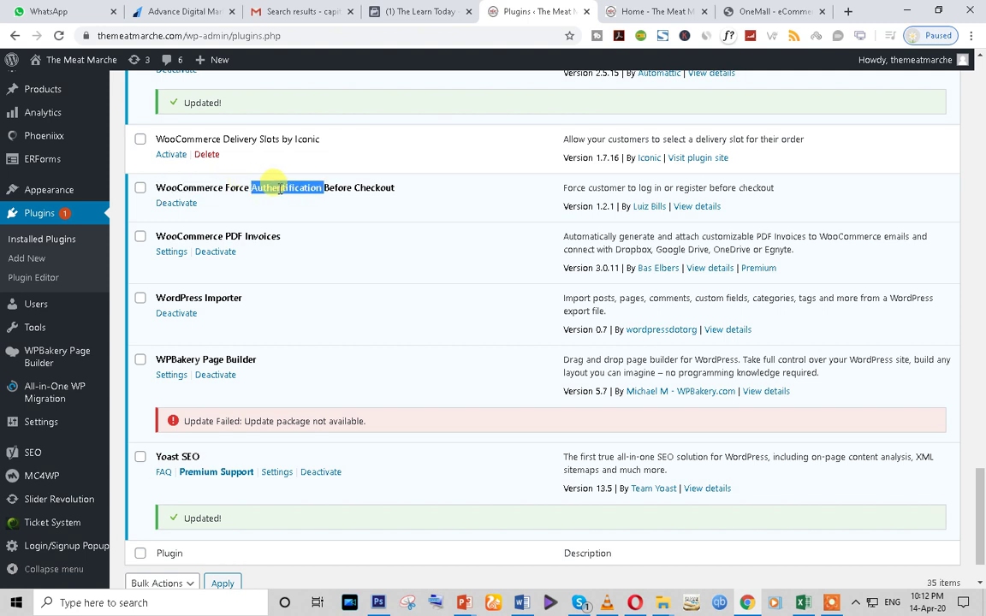
{"action": "triple_click", "coordinate": [279, 189]}
{"action": "triple_click", "coordinate": [253, 191]}
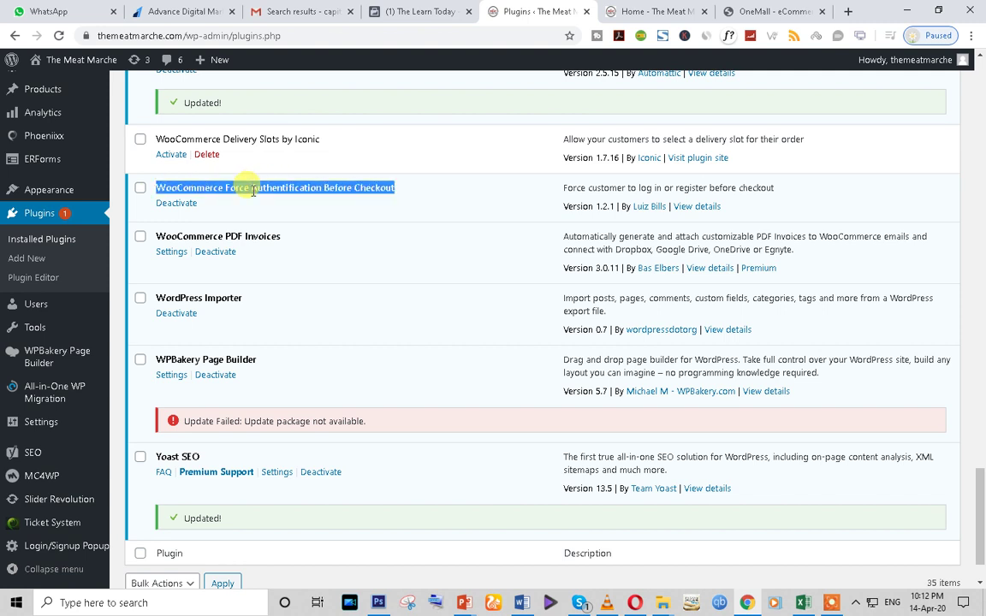
{"action": "right_click", "coordinate": [253, 191]}
{"action": "left_click", "coordinate": [264, 205]}
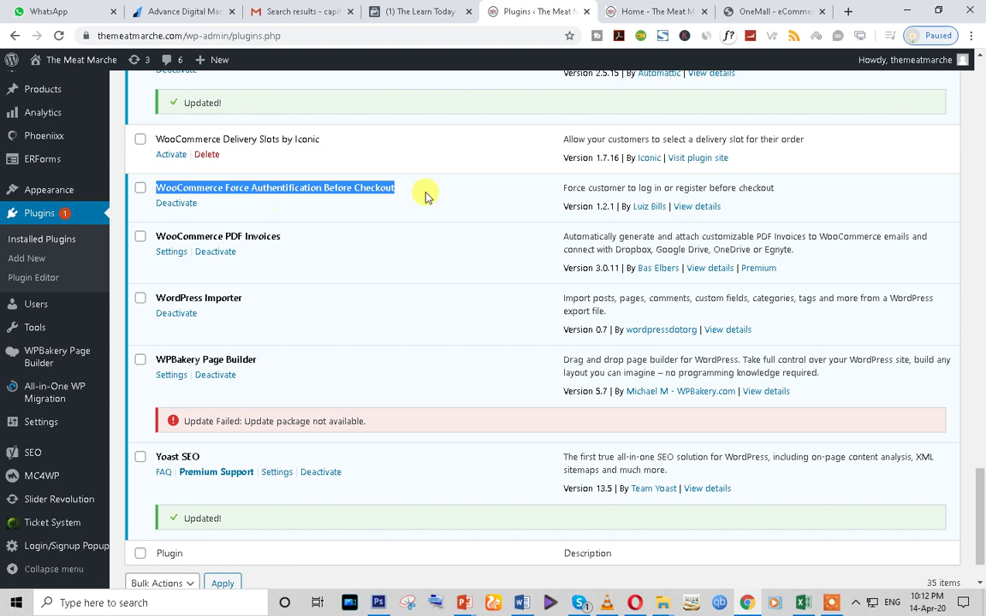
{"action": "triple_click", "coordinate": [295, 188]}
{"action": "scroll", "coordinate": [299, 197], "scroll_direction": "up", "scroll_amount": 3}
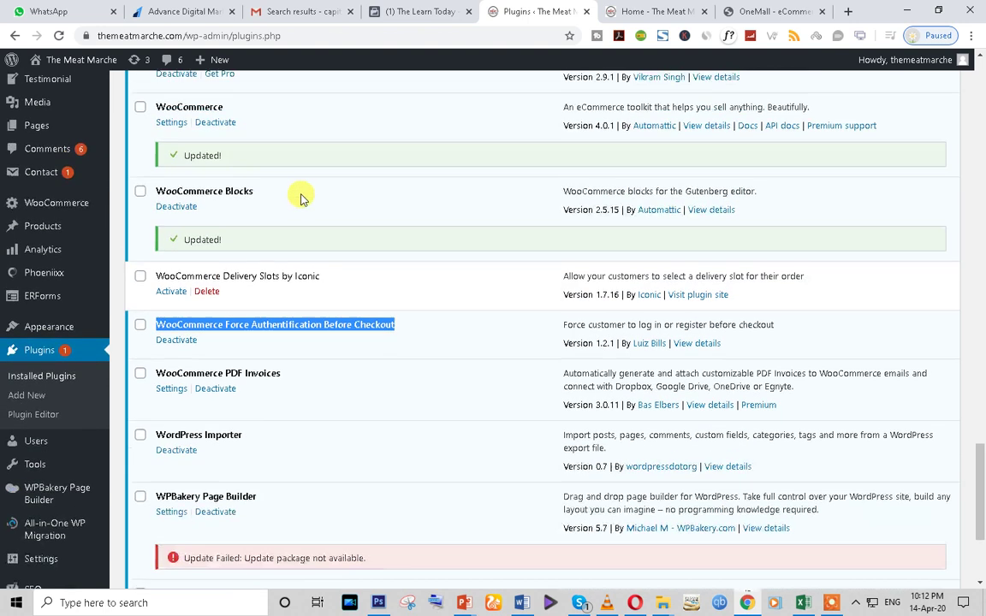
- Highlight the plugin name "WooCommerce Force Authentification Before Checkout" again in the installed plugins list
{"action": "left_click", "coordinate": [264, 319]}
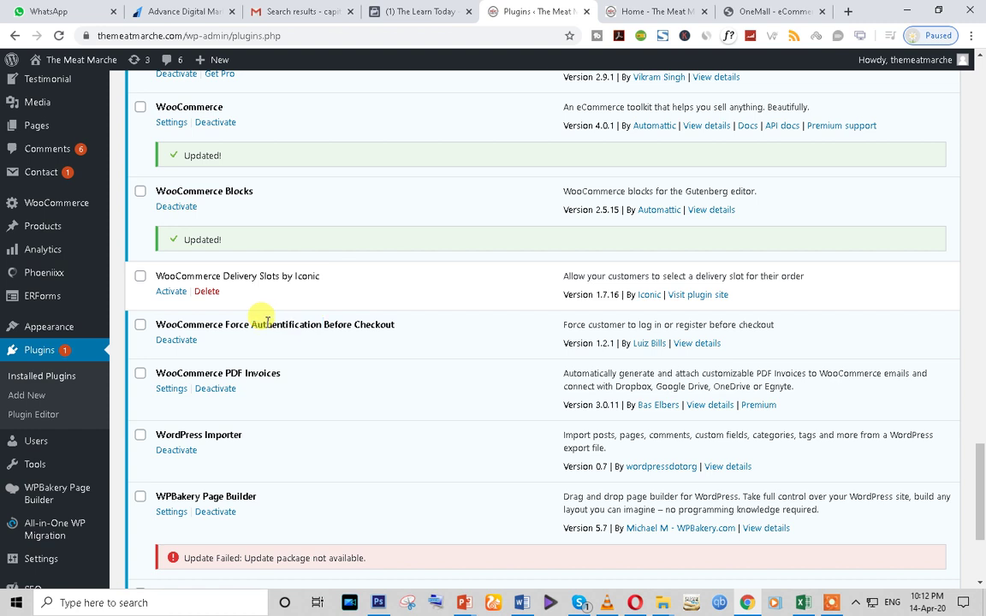
{"action": "triple_click", "coordinate": [267, 320]}
{"action": "left_click", "coordinate": [267, 321]}
{"action": "triple_click", "coordinate": [267, 321]}
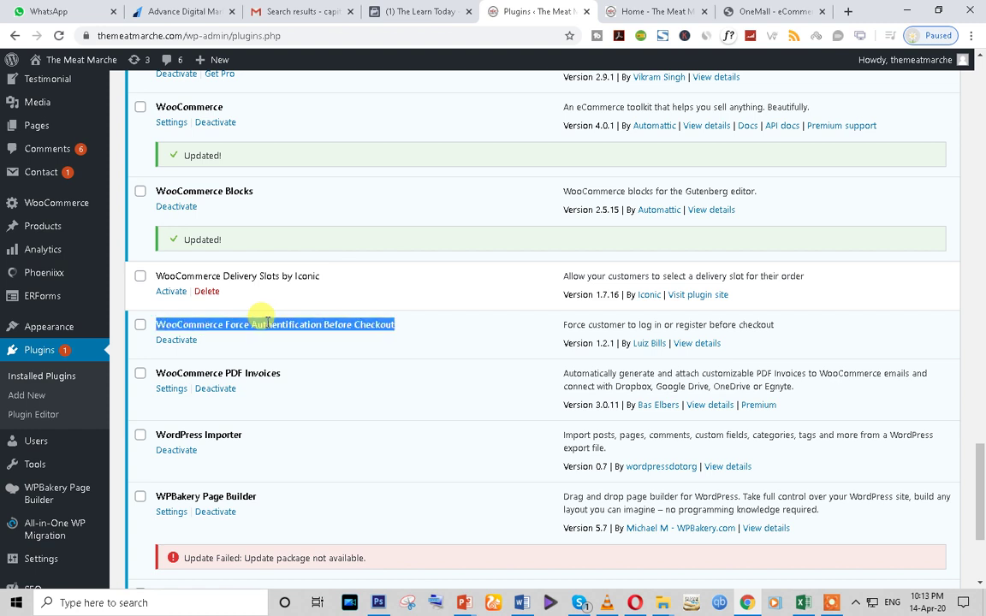
- Review the remaining installed plugins, then go back up the list and highlight the name "Order Store Hours Scheduler for WooCommerce"
{"action": "scroll", "coordinate": [267, 322], "scroll_direction": "down", "scroll_amount": 3}
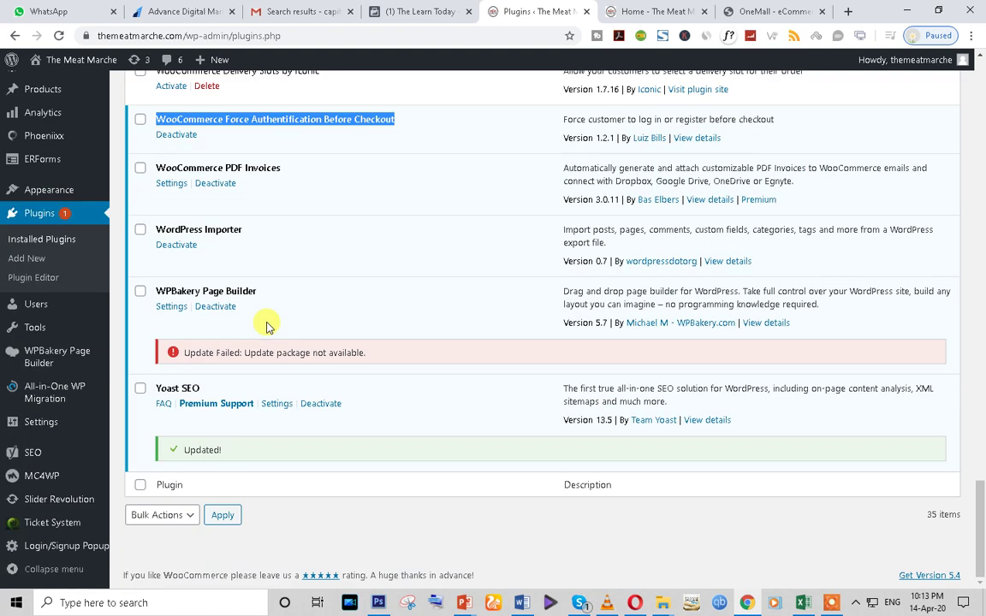
{"action": "scroll", "coordinate": [266, 324], "scroll_direction": "up", "scroll_amount": 5}
{"action": "scroll", "coordinate": [266, 325], "scroll_direction": "up", "scroll_amount": 3}
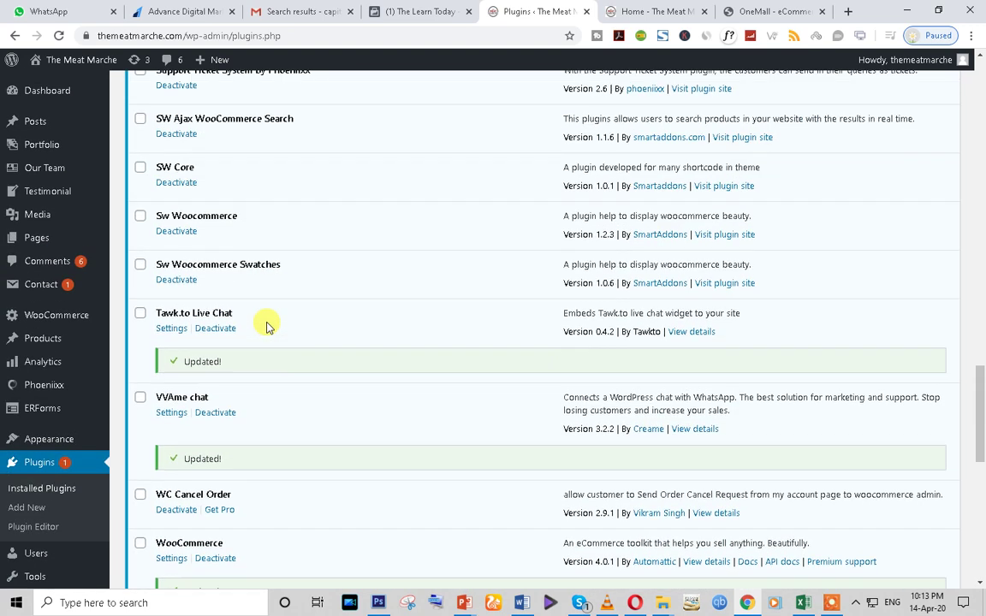
{"action": "scroll", "coordinate": [265, 325], "scroll_direction": "up", "scroll_amount": 2}
{"action": "scroll", "coordinate": [267, 326], "scroll_direction": "up", "scroll_amount": 1}
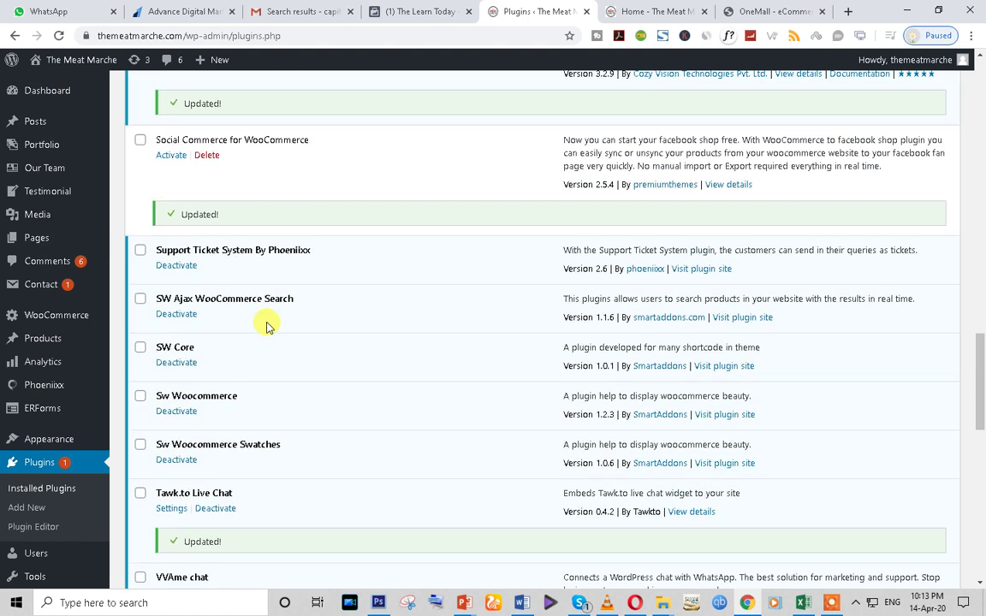
{"action": "scroll", "coordinate": [266, 327], "scroll_direction": "up", "scroll_amount": 3}
{"action": "scroll", "coordinate": [266, 326], "scroll_direction": "up", "scroll_amount": 4}
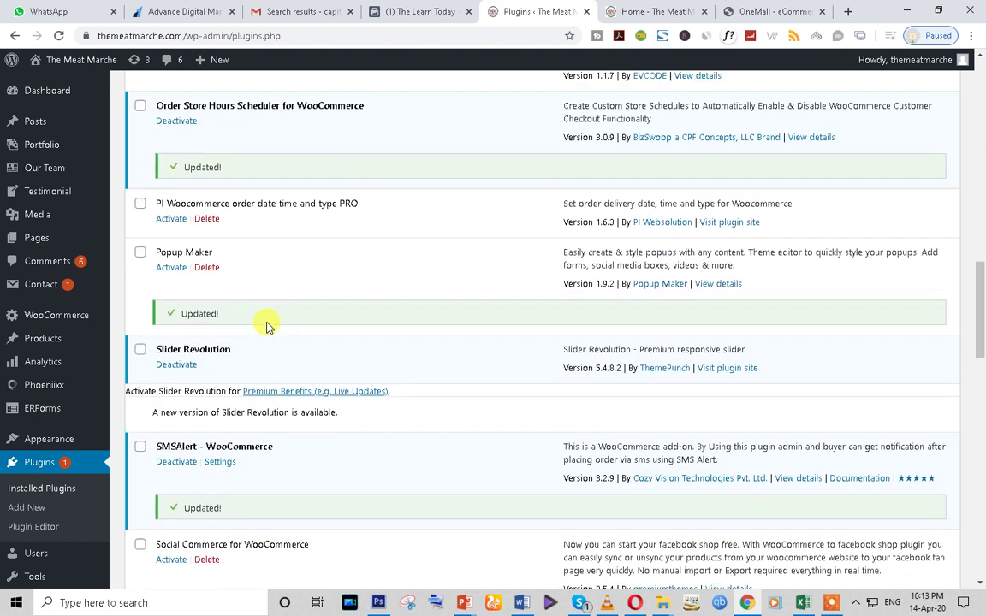
{"action": "scroll", "coordinate": [266, 326], "scroll_direction": "up", "scroll_amount": 2}
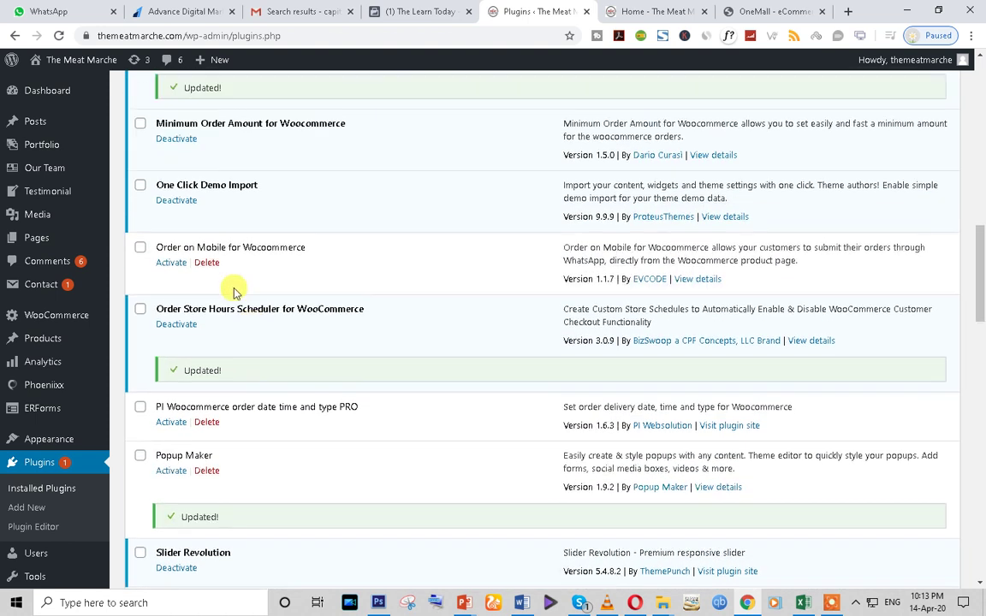
{"action": "triple_click", "coordinate": [209, 316]}
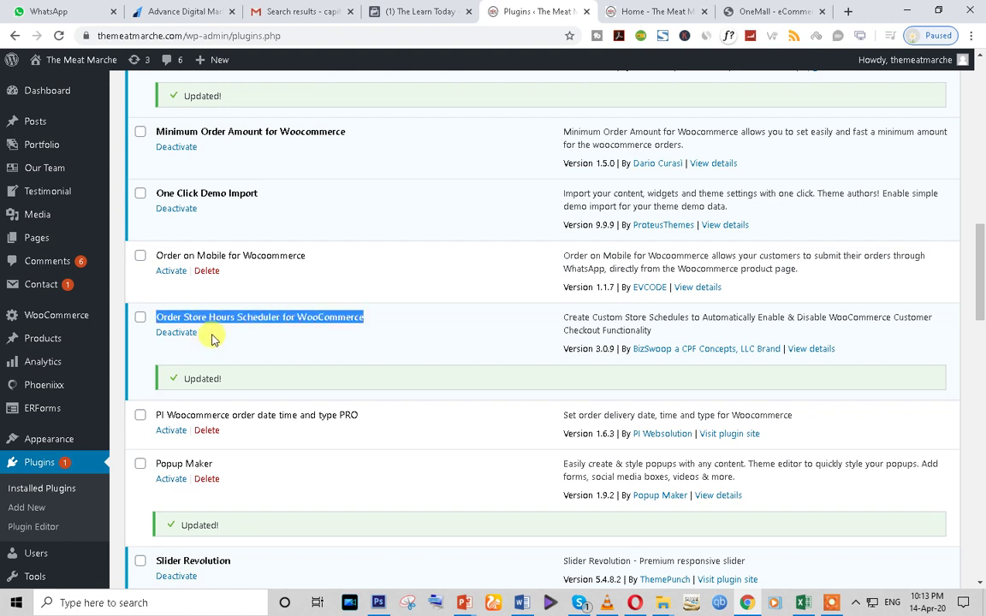
{"action": "triple_click", "coordinate": [215, 313]}
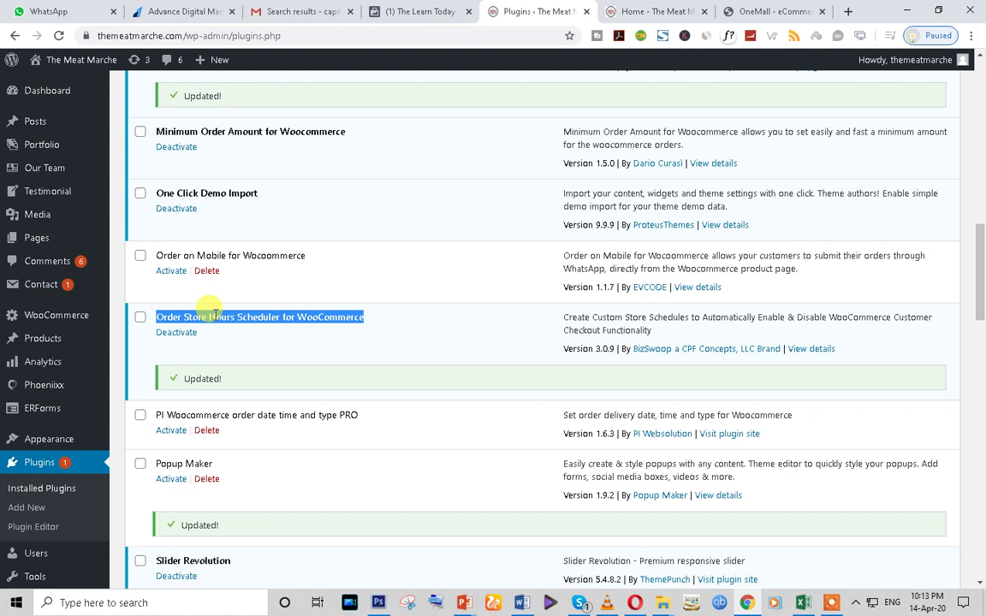
- Highlight the plugin name "Minimum Order Amount for Woocommerce" and open its details page in a new tab
{"action": "scroll", "coordinate": [214, 313], "scroll_direction": "up", "scroll_amount": 2}
{"action": "left_click", "coordinate": [231, 267]}
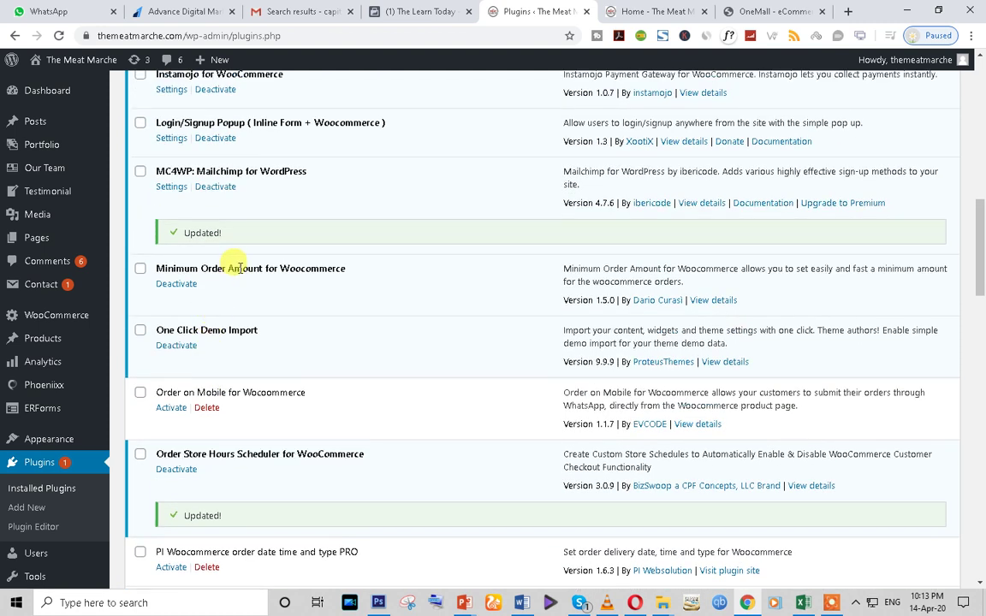
{"action": "triple_click", "coordinate": [237, 267]}
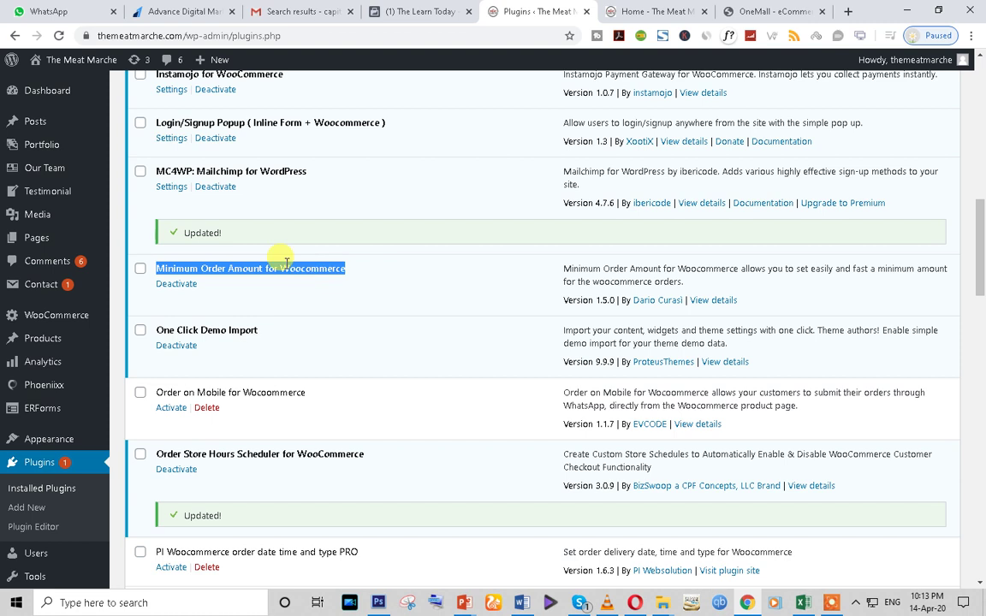
{"action": "right_click", "coordinate": [711, 301]}
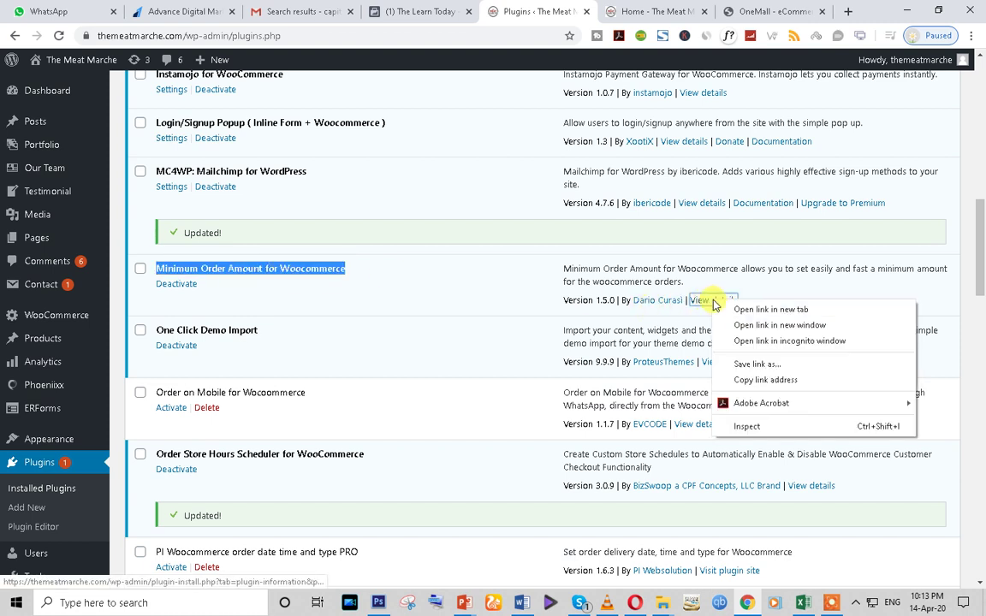
{"action": "left_click", "coordinate": [727, 311]}
{"action": "left_click", "coordinate": [573, 12]}
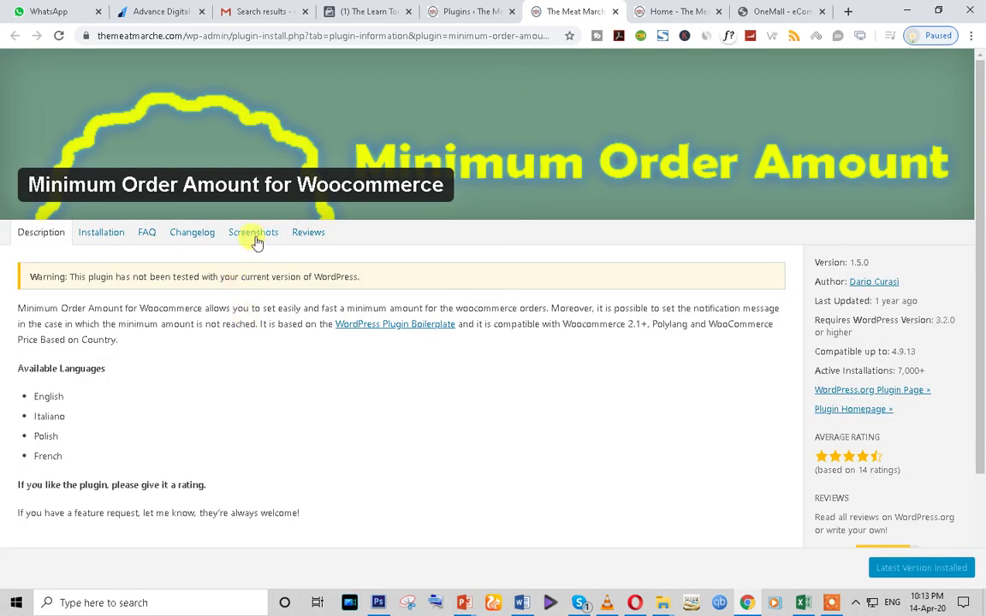
- Show the Minimum Order Amount plugin's screenshots and examine its admin configuration settings
{"action": "left_click", "coordinate": [256, 242]}
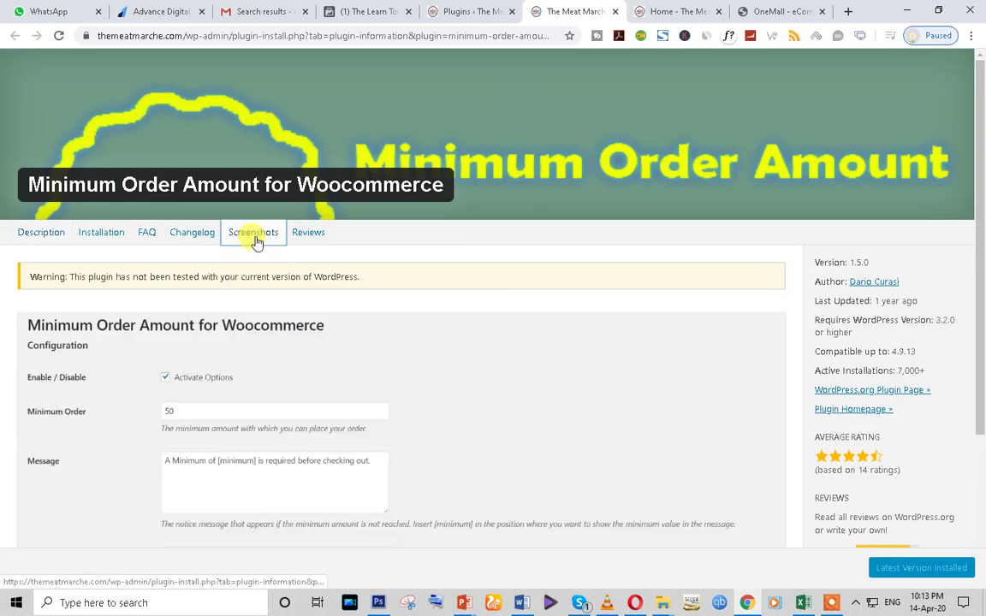
{"action": "scroll", "coordinate": [414, 364], "scroll_direction": "down", "scroll_amount": 3}
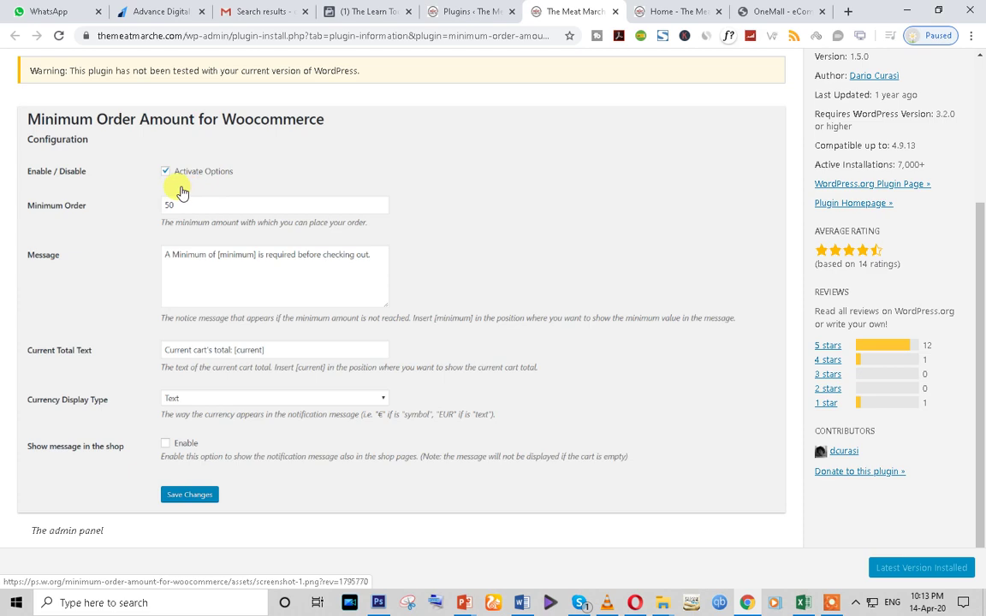
{"action": "scroll", "coordinate": [193, 334], "scroll_direction": "up", "scroll_amount": 2}
{"action": "scroll", "coordinate": [226, 368], "scroll_direction": "down", "scroll_amount": 2}
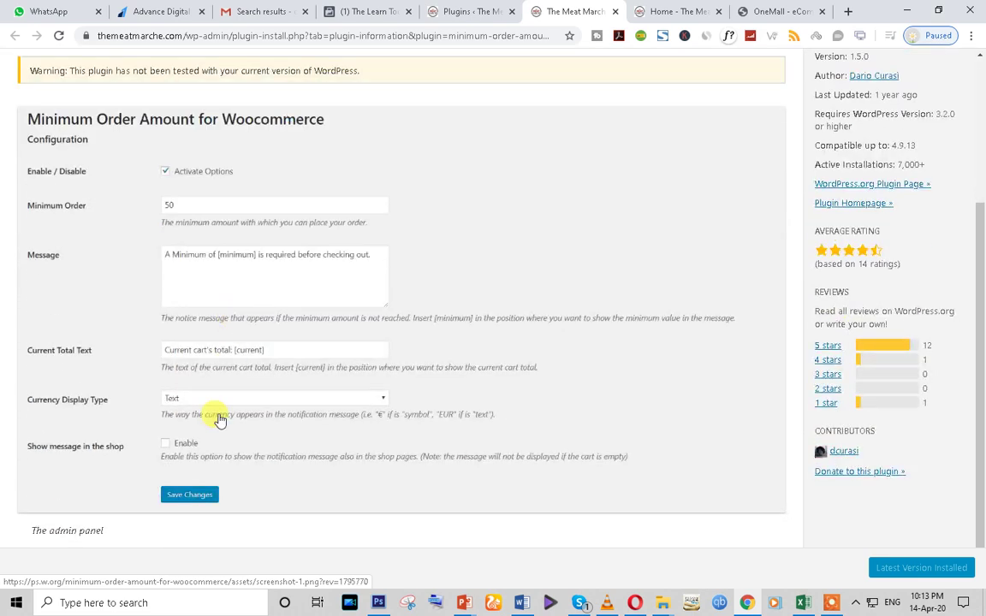
- Return to the installed plugins list and open the store's Pages list from the admin
{"action": "left_click", "coordinate": [462, 11]}
{"action": "scroll", "coordinate": [315, 238], "scroll_direction": "up", "scroll_amount": 3}
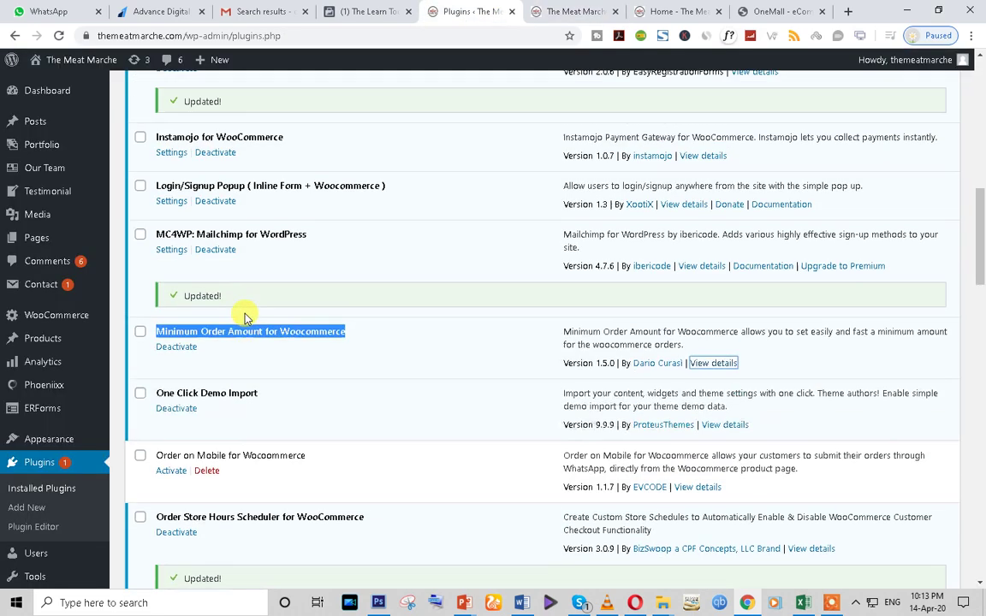
{"action": "scroll", "coordinate": [239, 310], "scroll_direction": "up", "scroll_amount": 8}
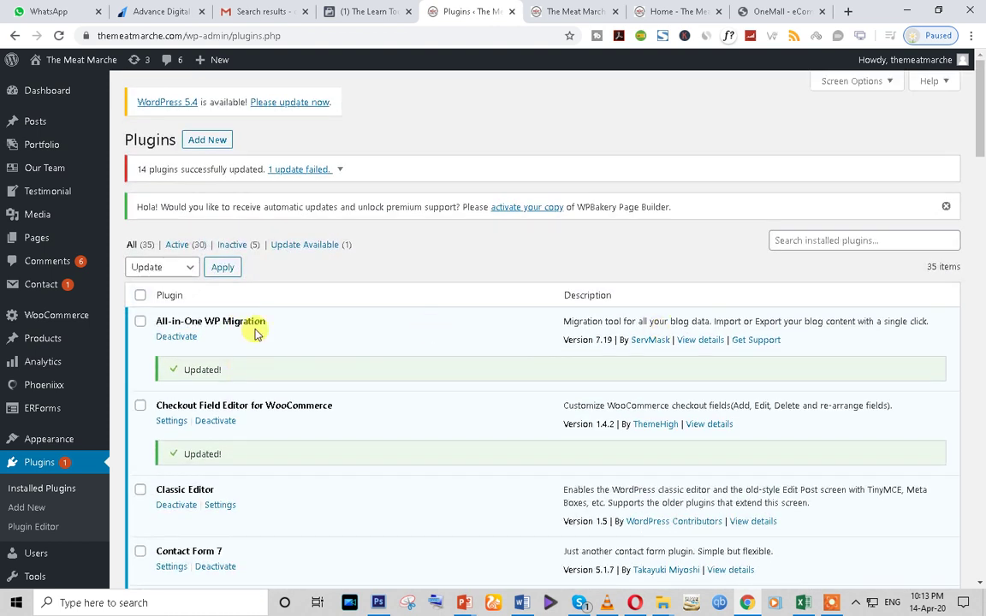
{"action": "left_click", "coordinate": [37, 238]}
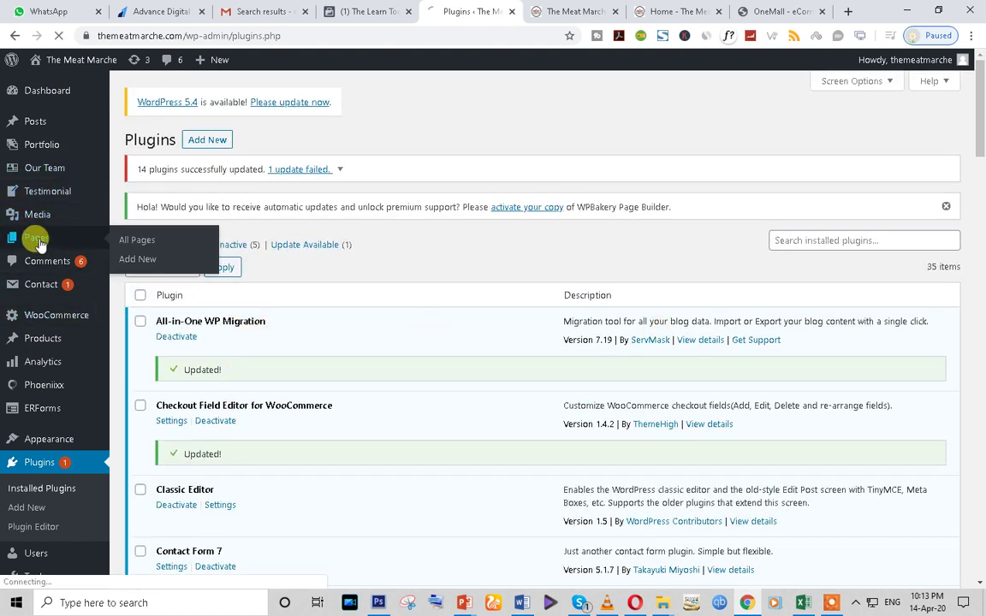
- View the storefront home page's product sections, then return to the Minimum Order Amount plugin details
{"action": "left_click", "coordinate": [528, 9]}
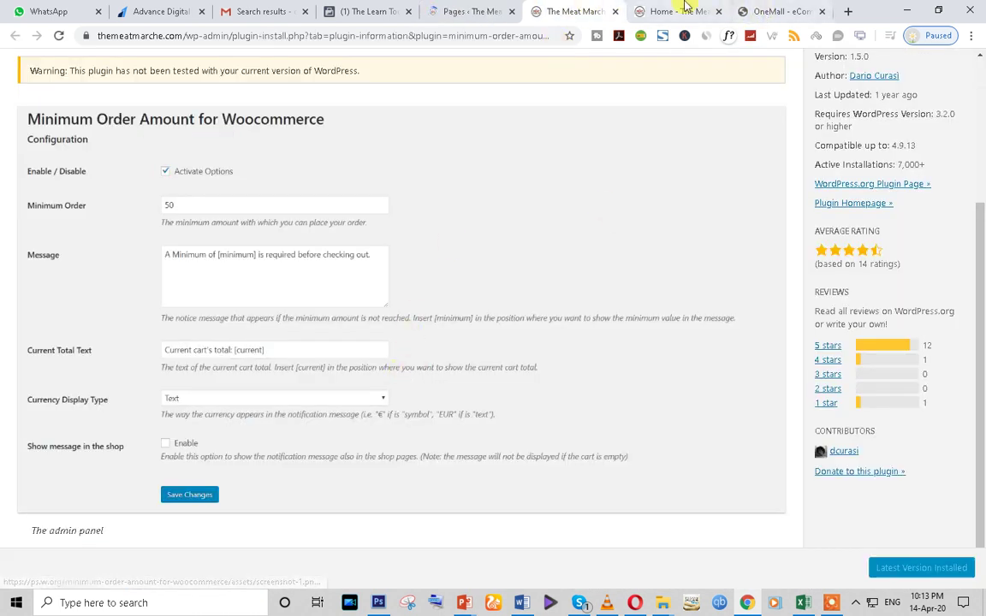
{"action": "left_click", "coordinate": [682, 8]}
{"action": "scroll", "coordinate": [541, 304], "scroll_direction": "down", "scroll_amount": 6}
{"action": "scroll", "coordinate": [535, 325], "scroll_direction": "up", "scroll_amount": 7}
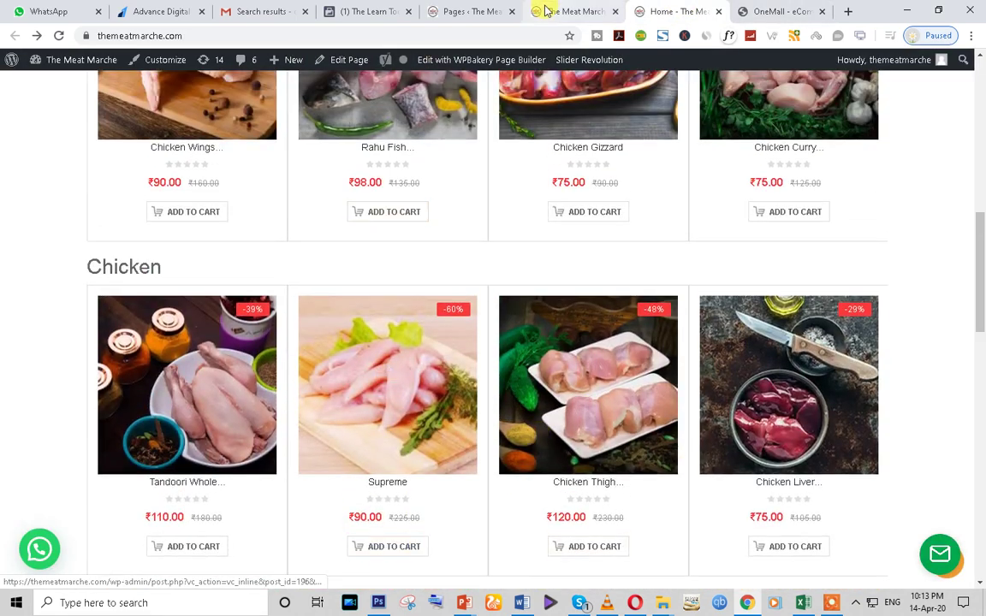
{"action": "left_click", "coordinate": [547, 11]}
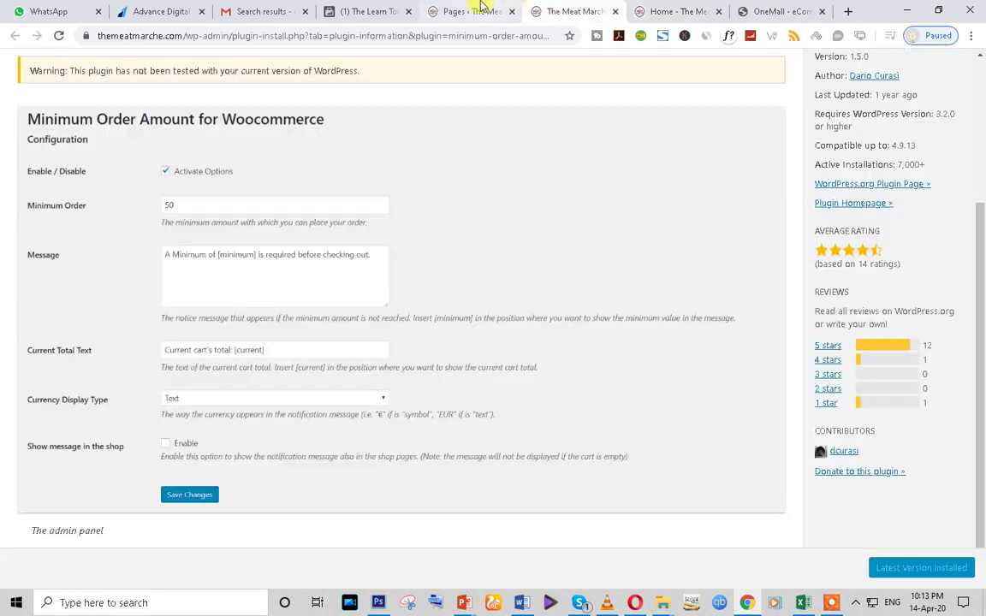
- Switch to the Pages list and open the Home front page for editing
{"action": "left_click", "coordinate": [475, 12]}
{"action": "scroll", "coordinate": [411, 433], "scroll_direction": "down", "scroll_amount": 3}
{"action": "scroll", "coordinate": [284, 399], "scroll_direction": "up", "scroll_amount": 3}
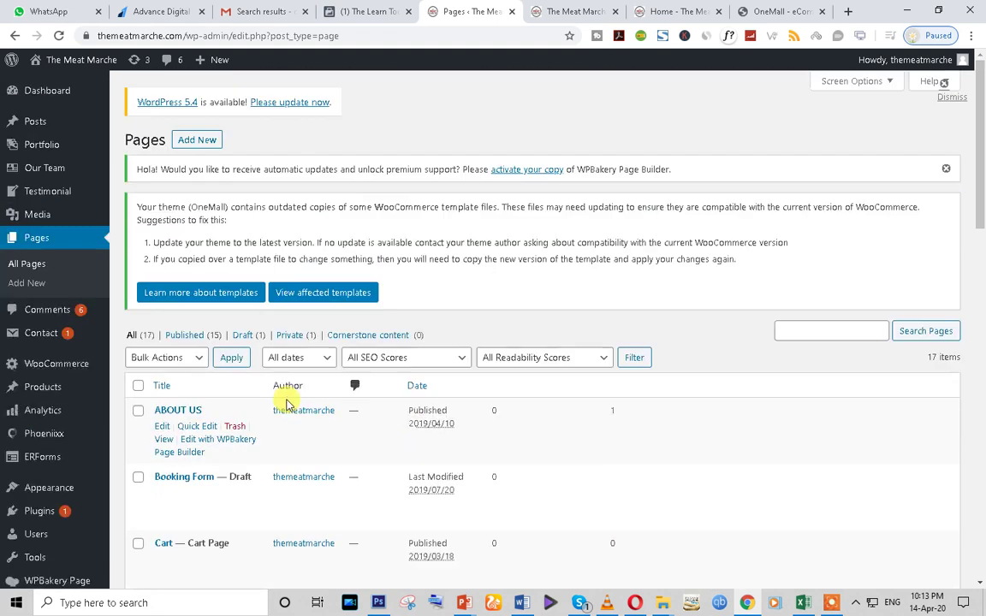
{"action": "scroll", "coordinate": [602, 438], "scroll_direction": "down", "scroll_amount": 4}
{"action": "scroll", "coordinate": [213, 422], "scroll_direction": "down", "scroll_amount": 3}
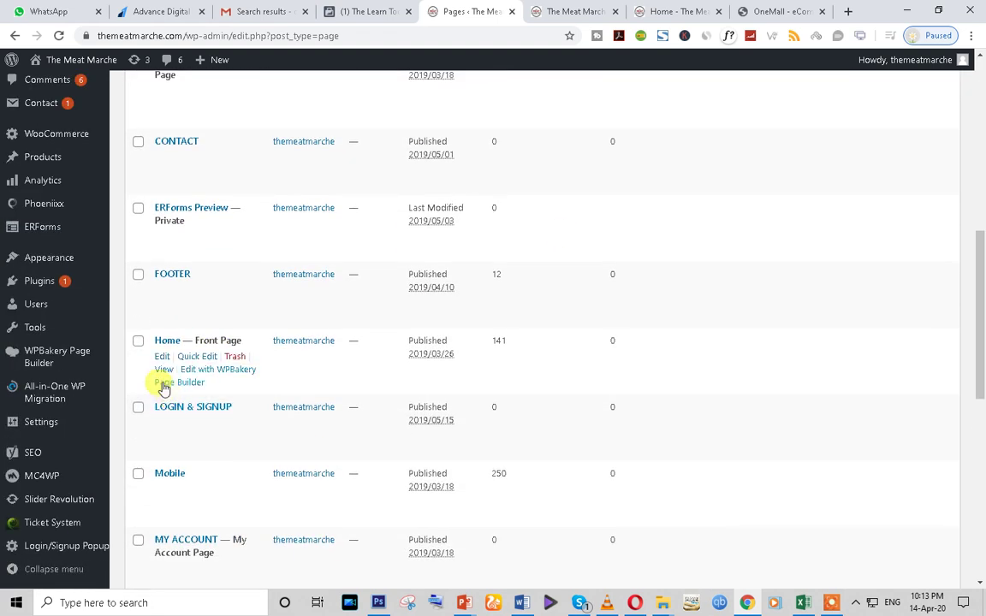
{"action": "left_click", "coordinate": [160, 357]}
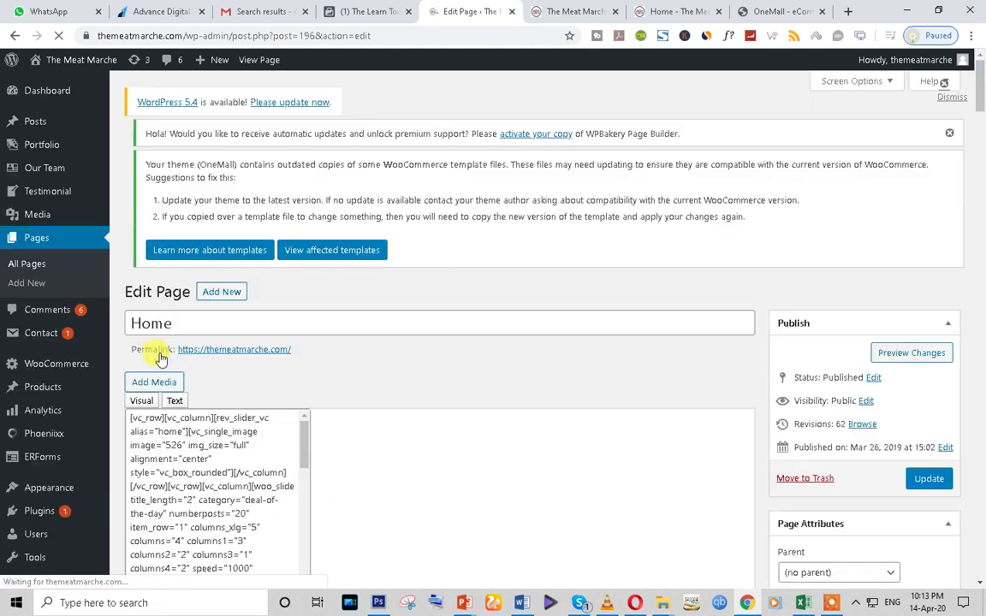
- Examine the Home page editor, including its Page Metabox, Yoast SEO, slider settings and shortcode content
{"action": "scroll", "coordinate": [257, 346], "scroll_direction": "down", "scroll_amount": 3}
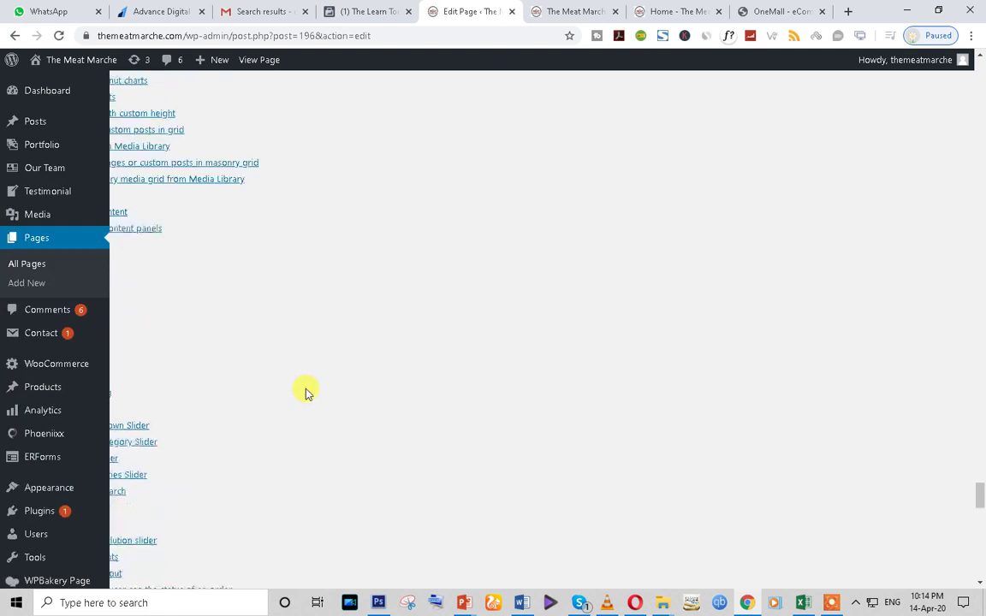
{"action": "scroll", "coordinate": [489, 348], "scroll_direction": "up", "scroll_amount": 15}
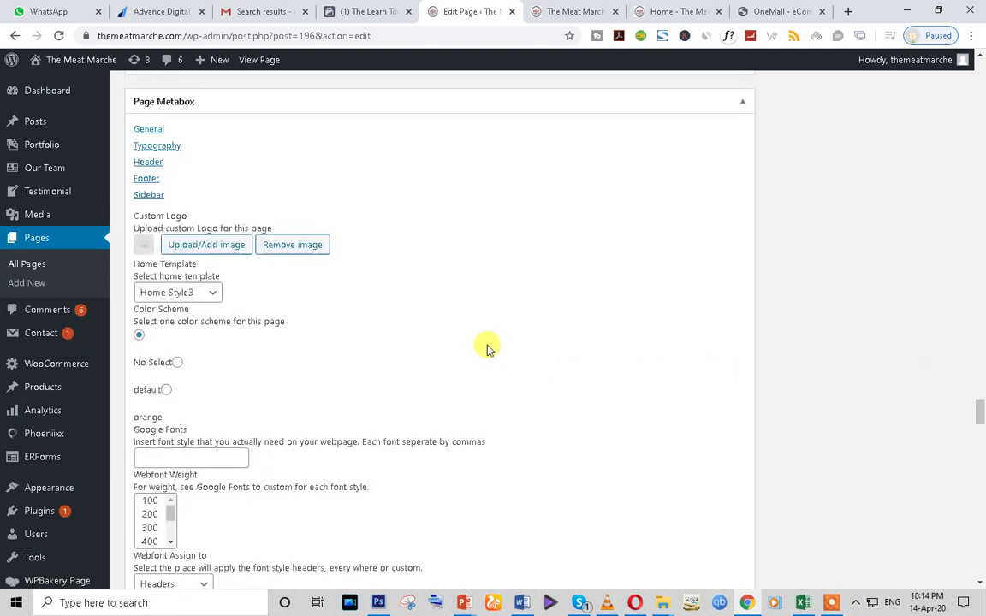
{"action": "scroll", "coordinate": [239, 362], "scroll_direction": "up", "scroll_amount": 15}
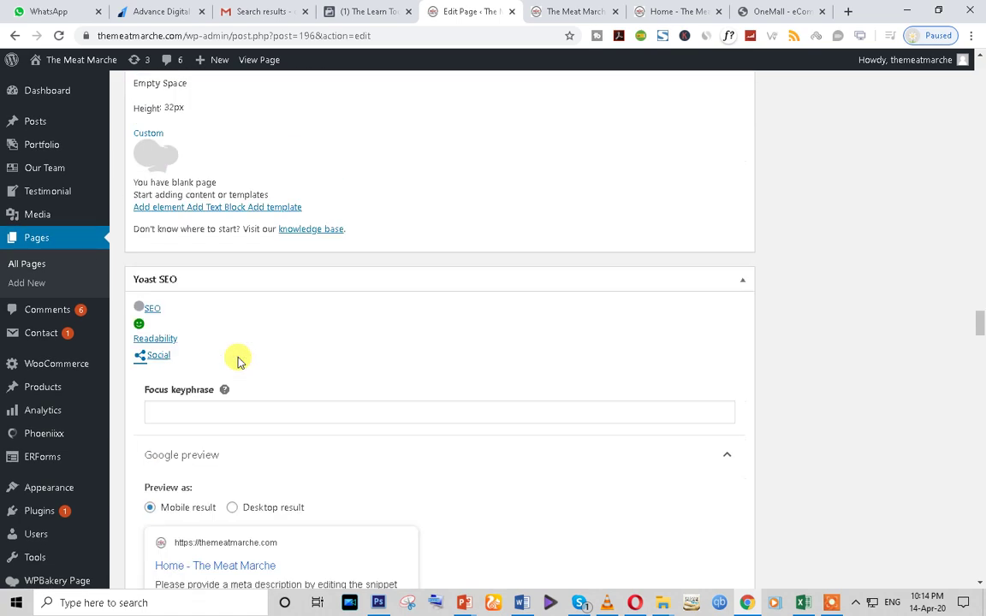
{"action": "scroll", "coordinate": [238, 362], "scroll_direction": "up", "scroll_amount": 10}
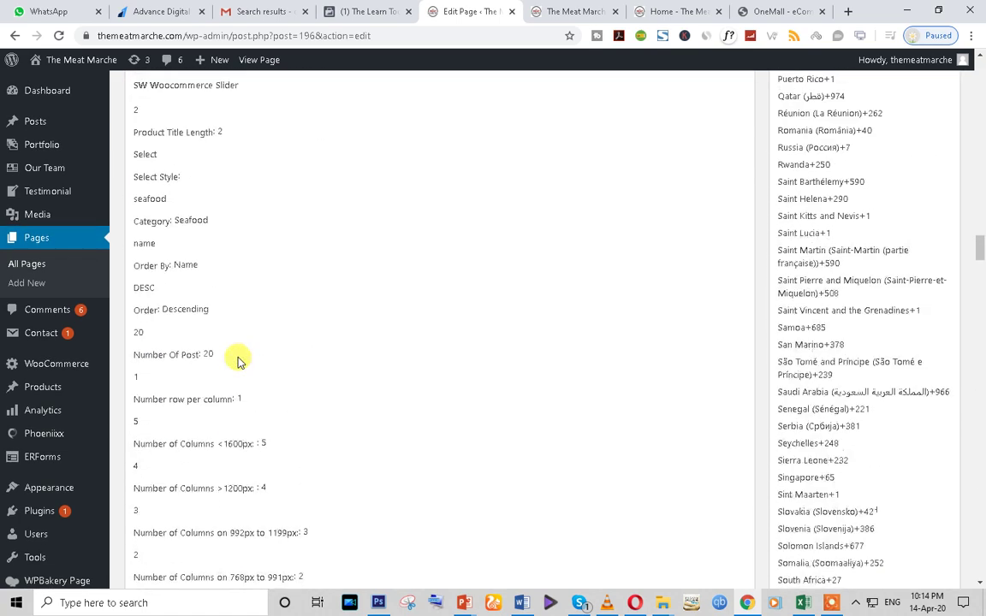
{"action": "left_click_drag", "start_coordinate": [981, 228], "coordinate": [981, 86]}
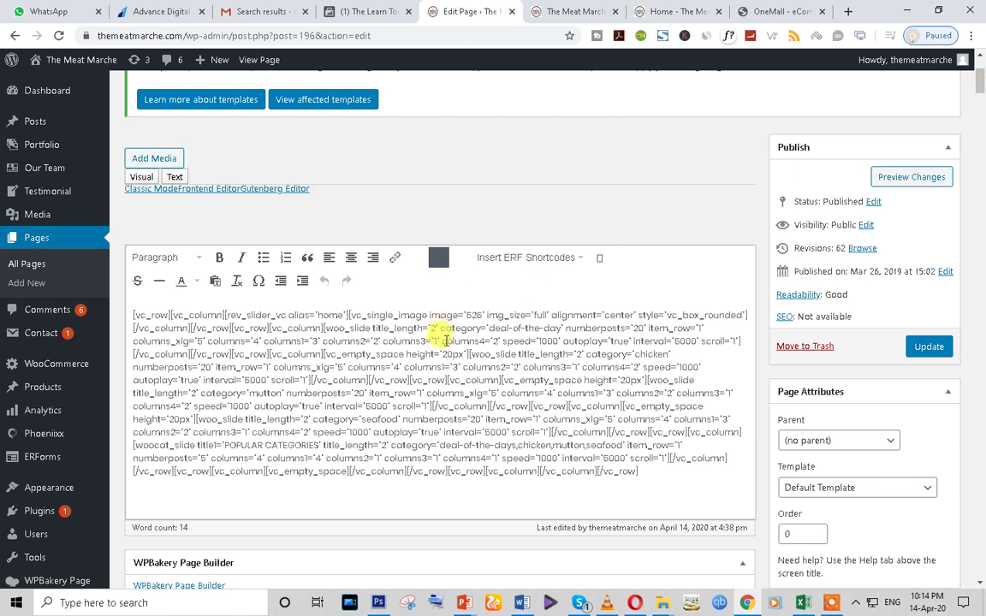
{"action": "scroll", "coordinate": [441, 345], "scroll_direction": "down", "scroll_amount": 2}
{"action": "scroll", "coordinate": [425, 341], "scroll_direction": "up", "scroll_amount": 5}
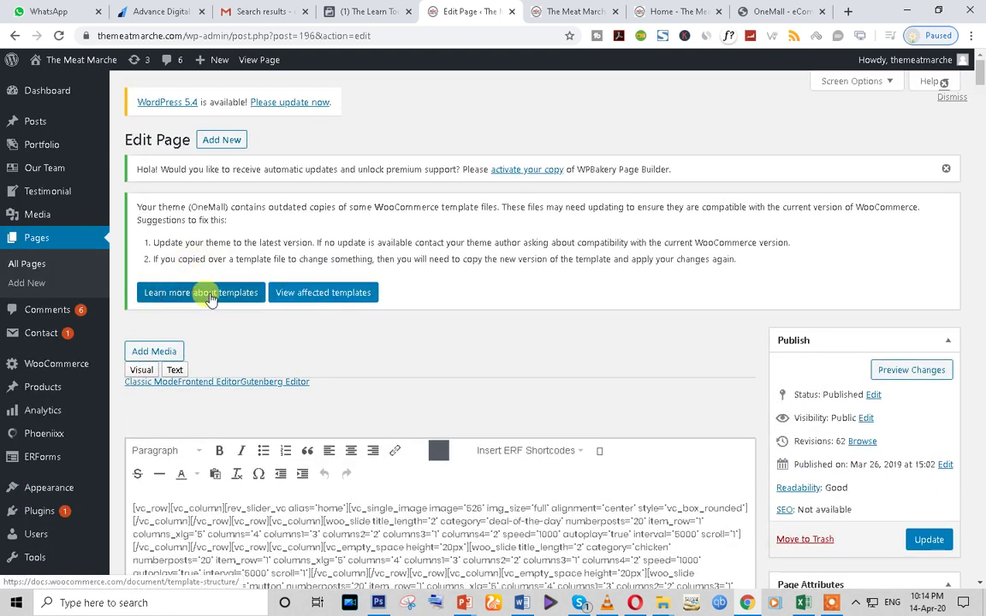
- Open the WooCommerce template structure documentation from the outdated templates notice and return to the Home page editor
{"action": "left_click", "coordinate": [210, 296]}
{"action": "left_click", "coordinate": [446, 13]}
{"action": "left_click", "coordinate": [506, 11]}
{"action": "left_click", "coordinate": [415, 8]}
- Open the WPBakery Page Builder general settings in a new tab and go to its Role Manager
{"action": "scroll", "coordinate": [33, 449], "scroll_direction": "down", "scroll_amount": 4}
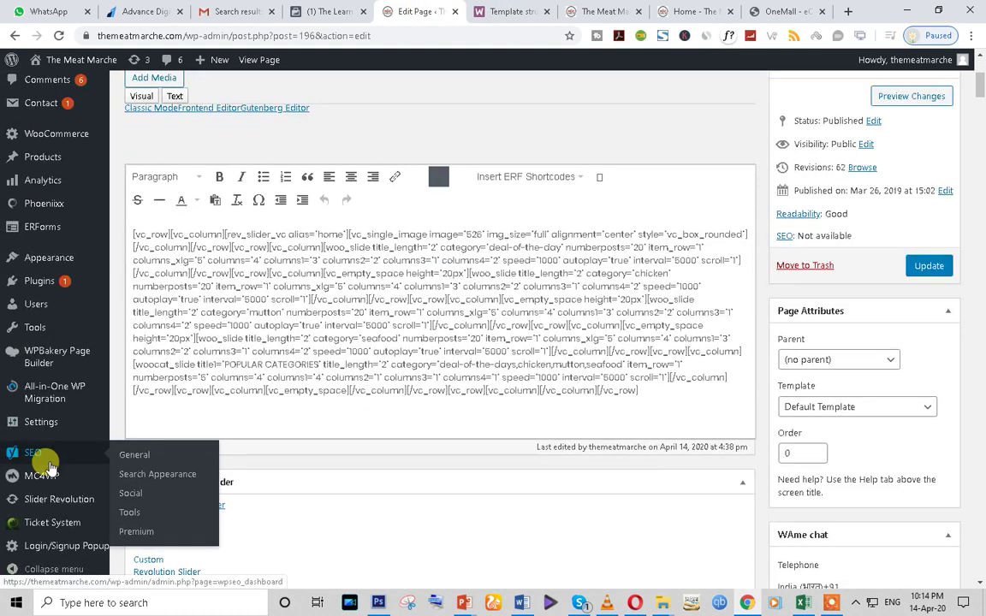
{"action": "right_click", "coordinate": [54, 361]}
{"action": "left_click", "coordinate": [94, 368]}
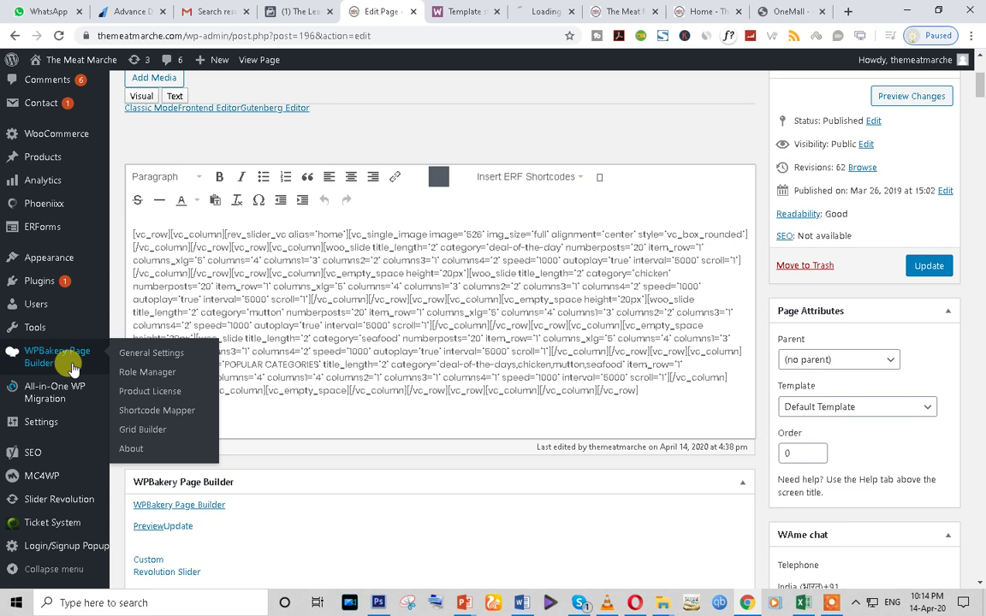
{"action": "left_click", "coordinate": [545, 10]}
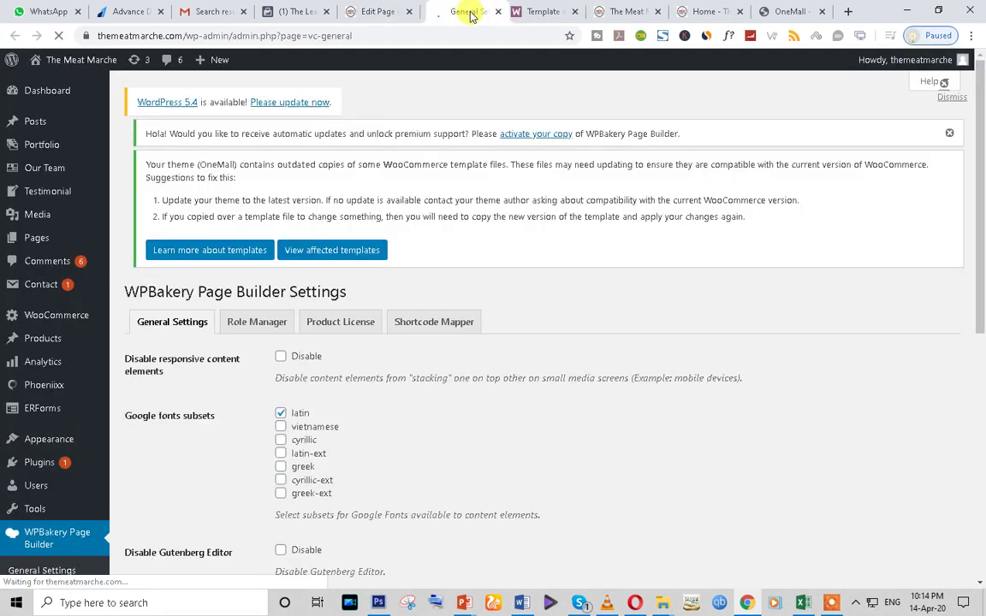
{"action": "scroll", "coordinate": [247, 261], "scroll_direction": "down", "scroll_amount": 3}
{"action": "left_click", "coordinate": [268, 202]}
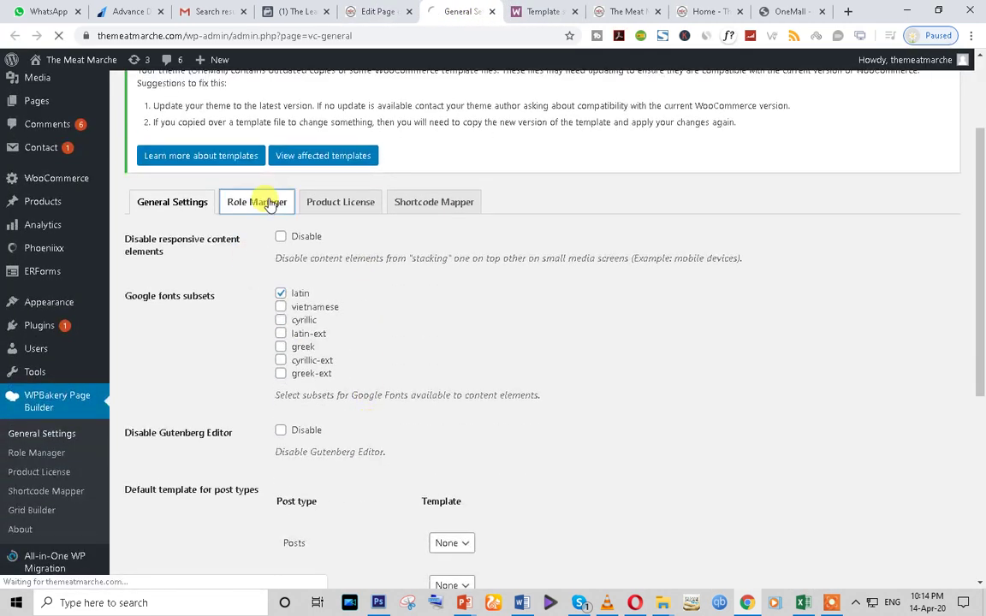
- Look through the Administrator role's post types and element permissions in the Role Manager and save the changes
{"action": "scroll", "coordinate": [557, 397], "scroll_direction": "down", "scroll_amount": 3}
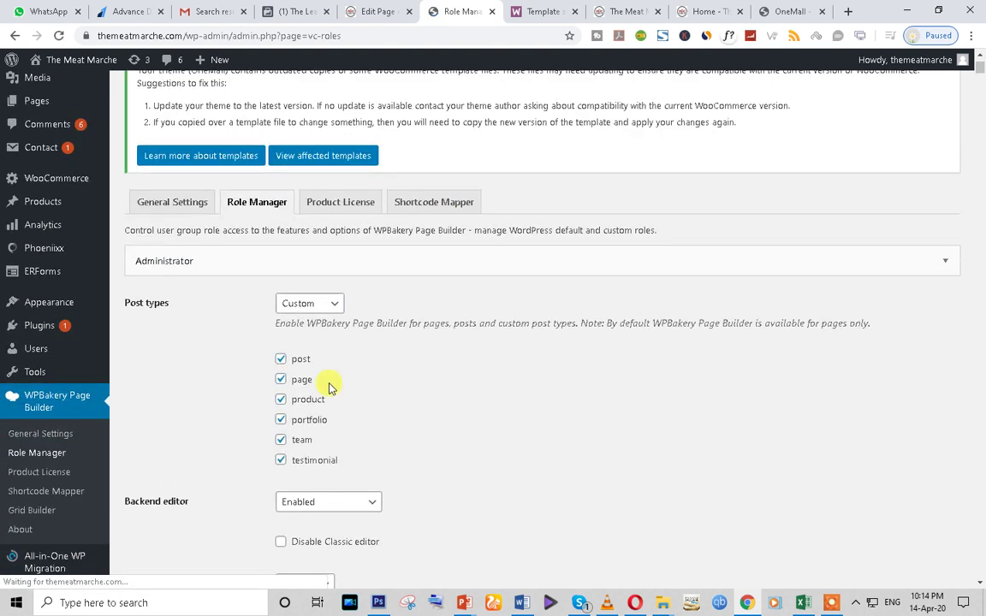
{"action": "scroll", "coordinate": [312, 339], "scroll_direction": "down", "scroll_amount": 20}
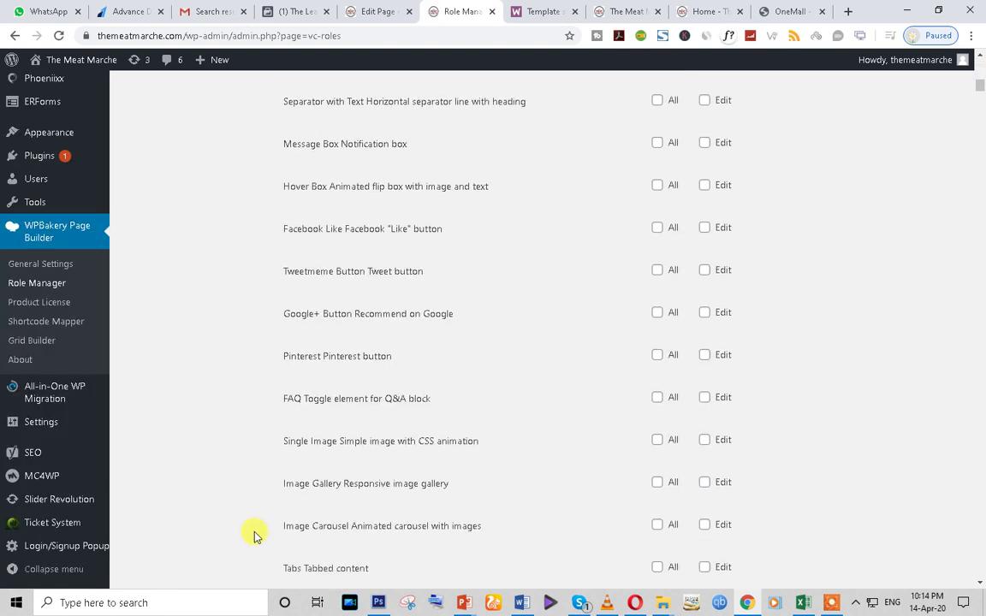
{"action": "left_click", "coordinate": [980, 86]}
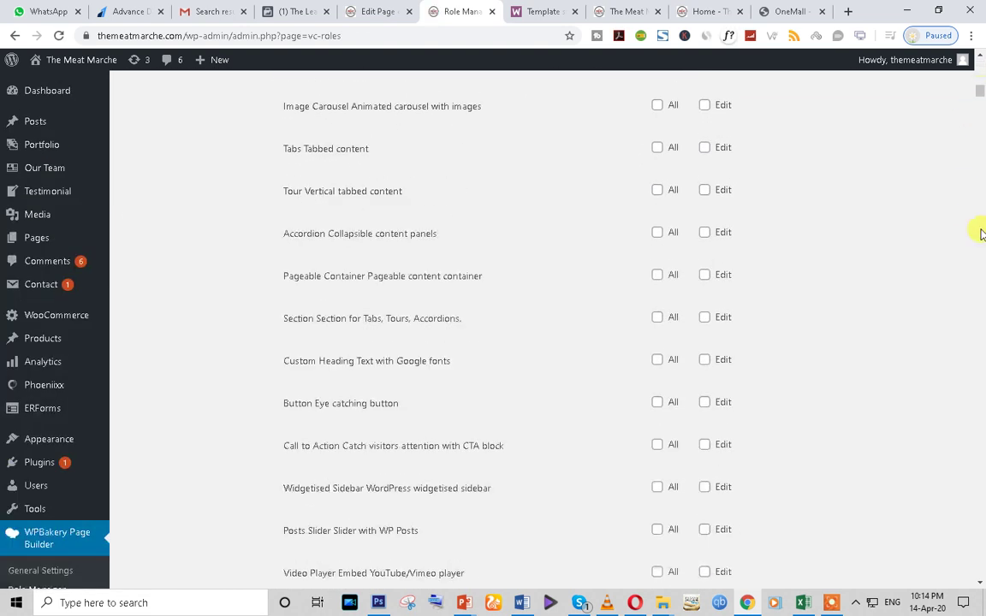
{"action": "left_click_drag", "start_coordinate": [976, 99], "coordinate": [977, 603]}
{"action": "left_click", "coordinate": [159, 519]}
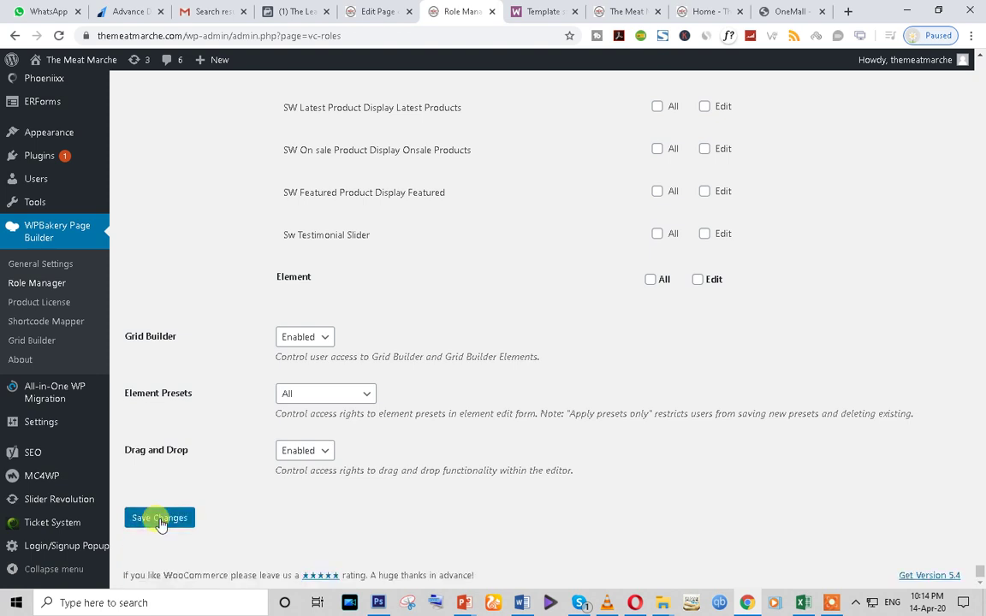
- Reload the Home page editor and open the installed plugins list in a new tab placed directly beside it
{"action": "left_click", "coordinate": [346, 9]}
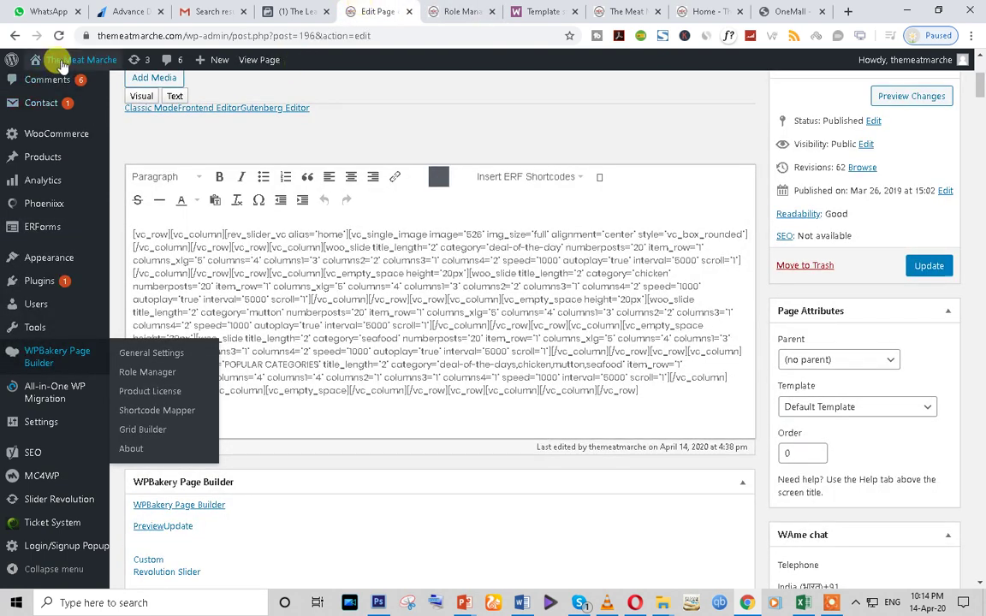
{"action": "left_click", "coordinate": [60, 37]}
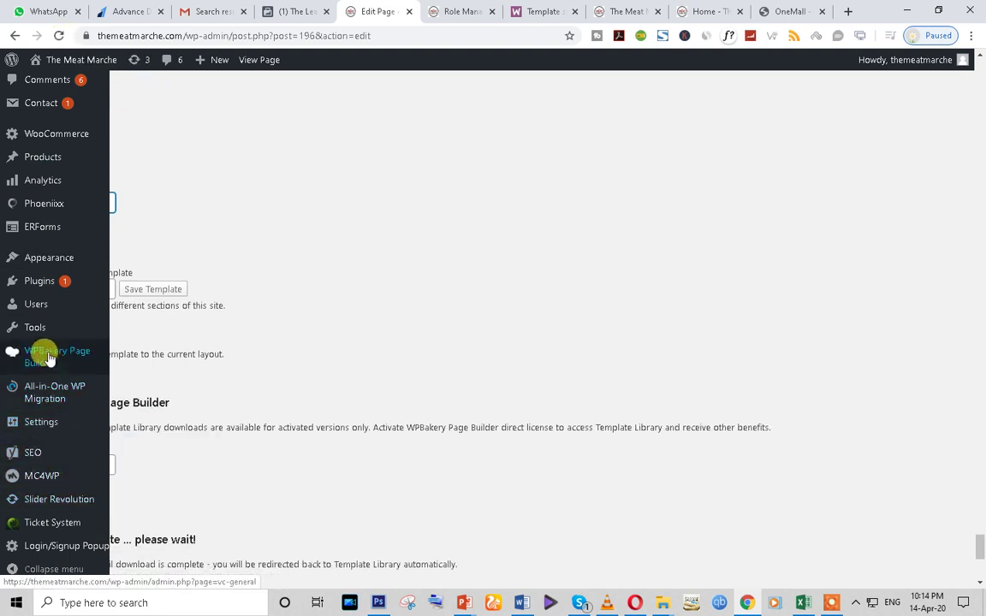
{"action": "right_click", "coordinate": [59, 288]}
{"action": "left_click", "coordinate": [59, 292]}
{"action": "left_click_drag", "start_coordinate": [567, 11], "coordinate": [434, 8]}
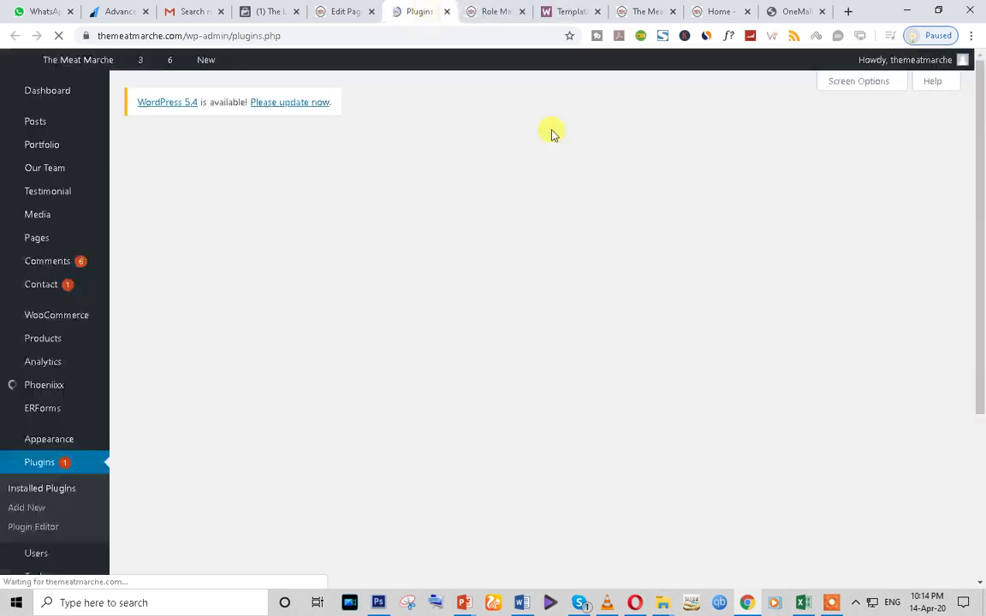
- Read the outdated template notice above the plugins list and dismiss the WPBakery copy activation notice
{"action": "scroll", "coordinate": [407, 265], "scroll_direction": "down", "scroll_amount": 4}
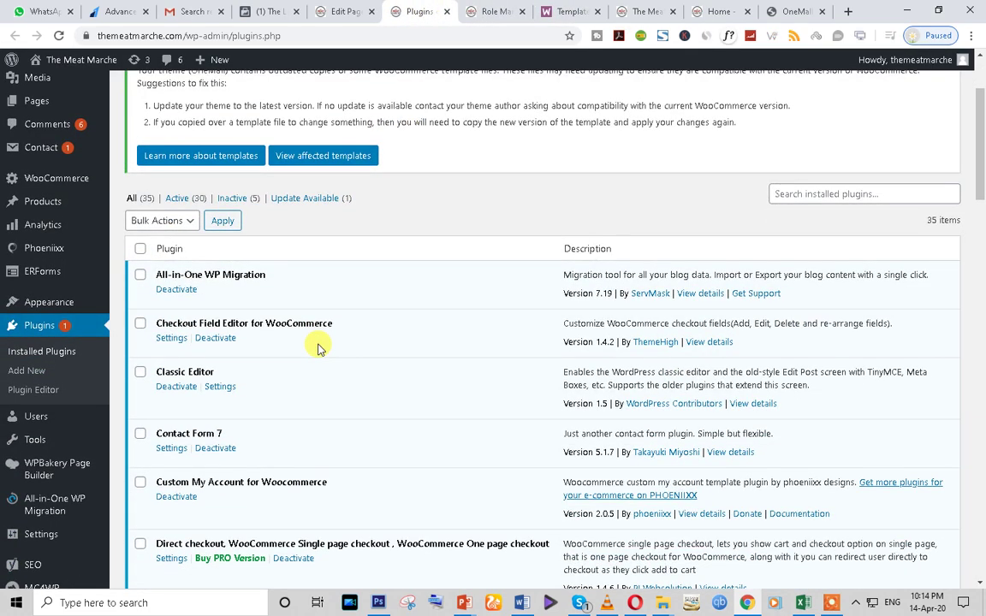
{"action": "scroll", "coordinate": [317, 349], "scroll_direction": "up", "scroll_amount": 4}
{"action": "left_click_drag", "start_coordinate": [139, 208], "coordinate": [746, 263]}
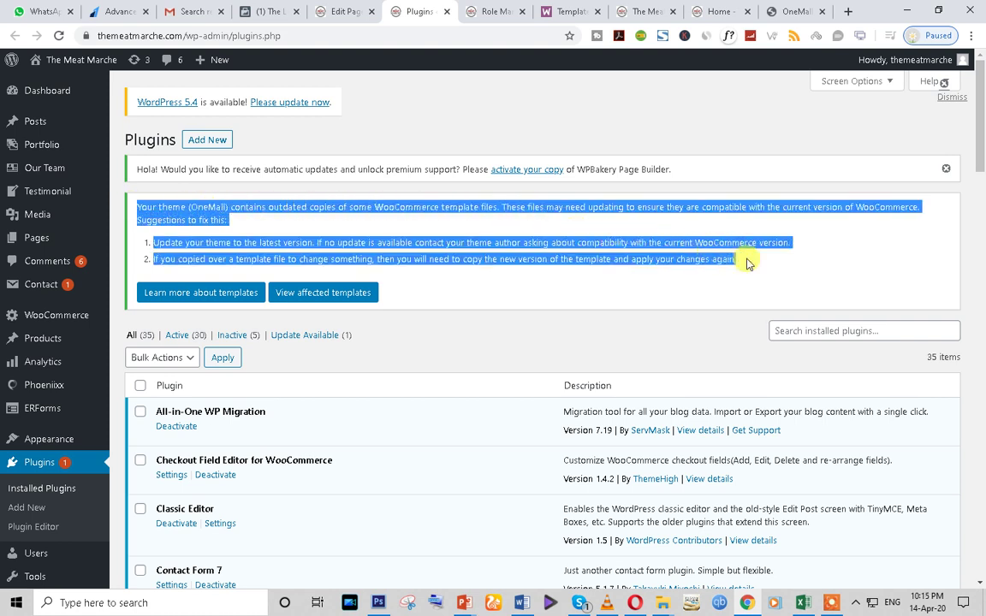
{"action": "left_click", "coordinate": [420, 345]}
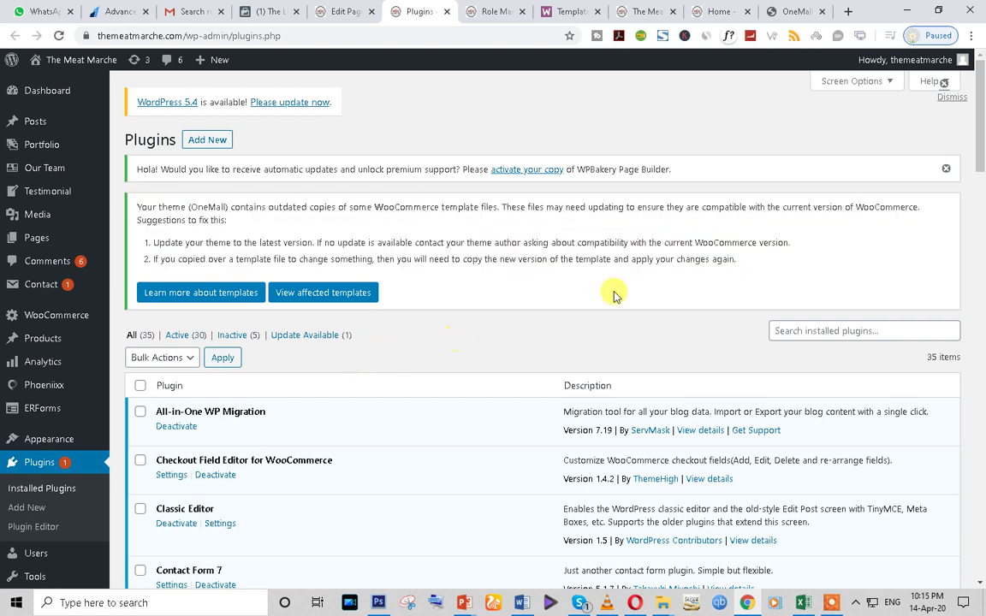
{"action": "left_click", "coordinate": [948, 170]}
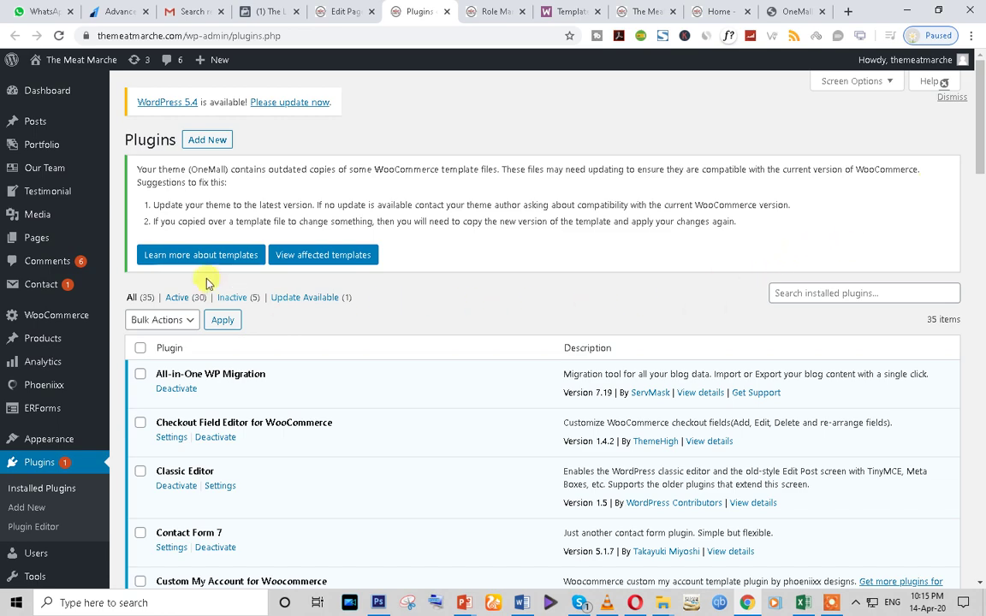
- Deactivate the WPBakery Page Builder plugin in the installed plugins list
{"action": "scroll", "coordinate": [249, 351], "scroll_direction": "down", "scroll_amount": 10}
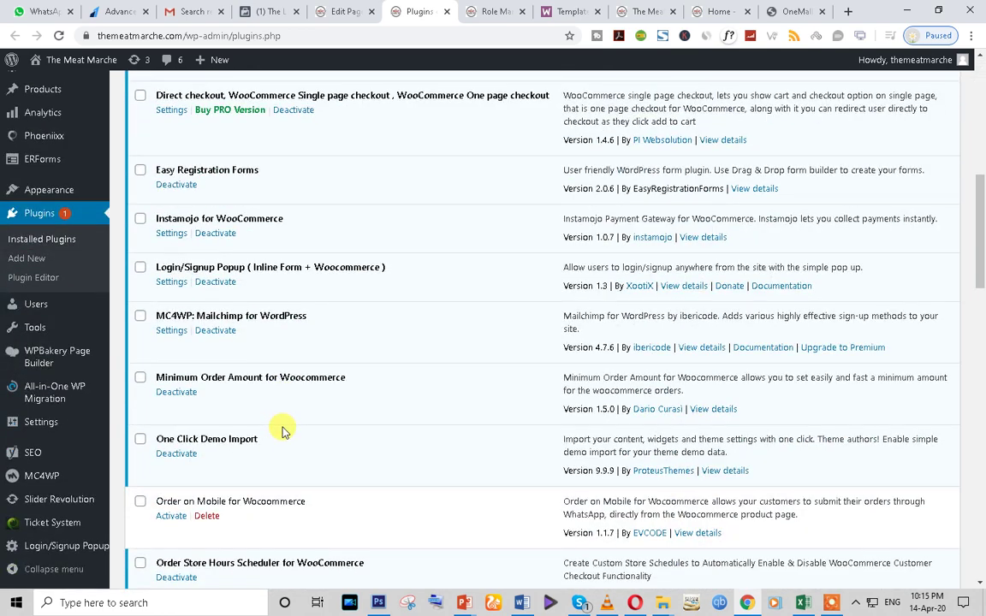
{"action": "scroll", "coordinate": [283, 433], "scroll_direction": "down", "scroll_amount": 15}
{"action": "scroll", "coordinate": [283, 436], "scroll_direction": "down", "scroll_amount": 9}
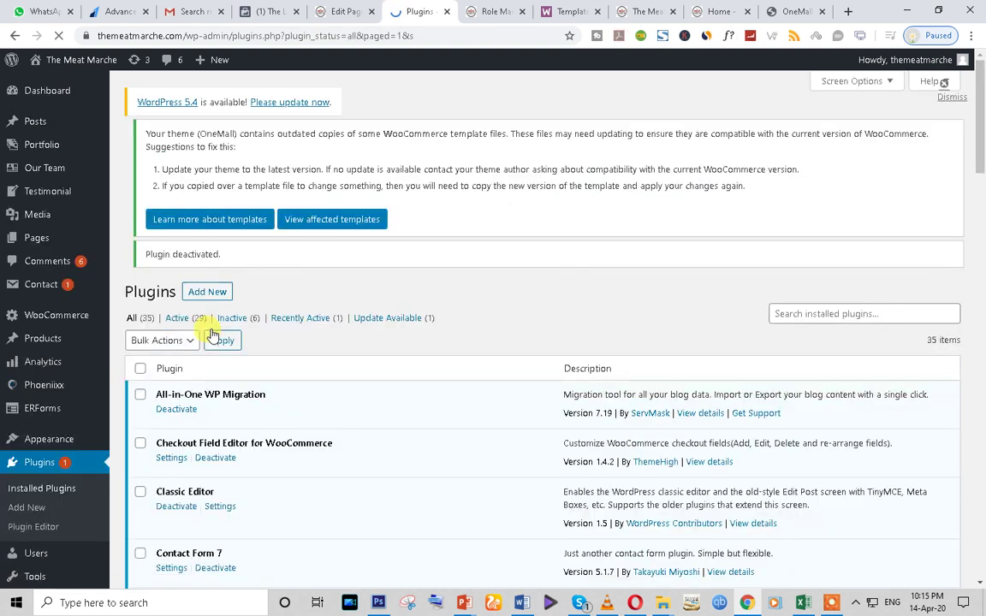
- Activate the WPBakery Page Builder plugin again and look through its welcome page
{"action": "scroll", "coordinate": [463, 330], "scroll_direction": "down", "scroll_amount": 15}
{"action": "scroll", "coordinate": [355, 467], "scroll_direction": "down", "scroll_amount": 10}
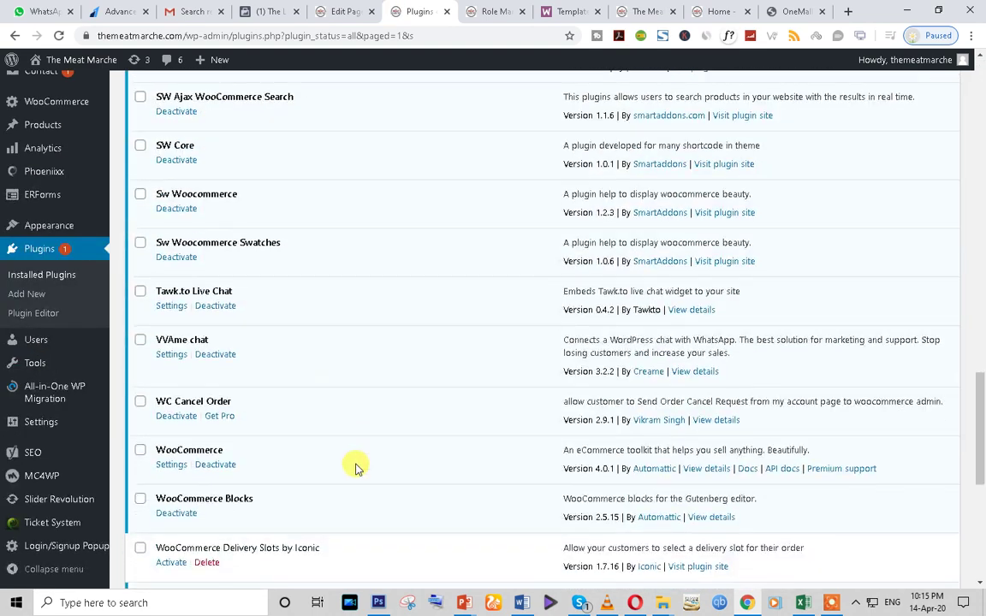
{"action": "scroll", "coordinate": [208, 394], "scroll_direction": "up", "scroll_amount": 1}
{"action": "left_click", "coordinate": [176, 411]}
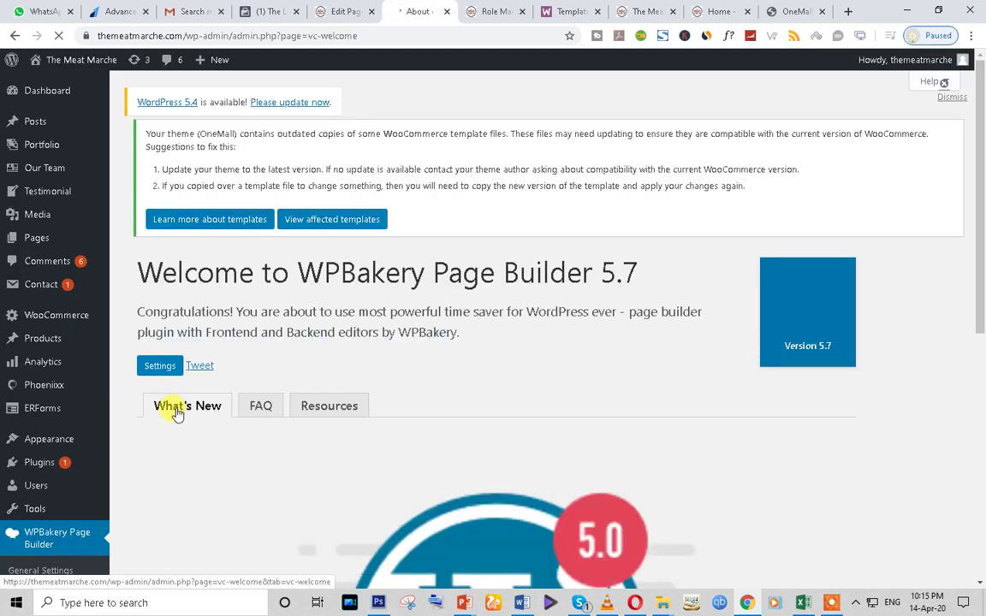
{"action": "scroll", "coordinate": [398, 376], "scroll_direction": "down", "scroll_amount": 6}
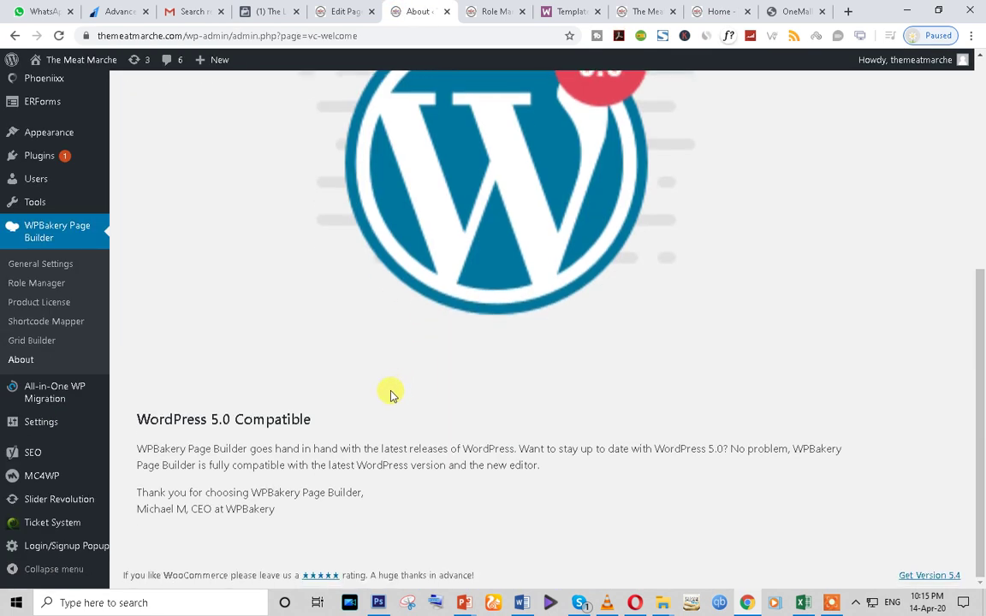
{"action": "scroll", "coordinate": [60, 363], "scroll_direction": "up", "scroll_amount": 6}
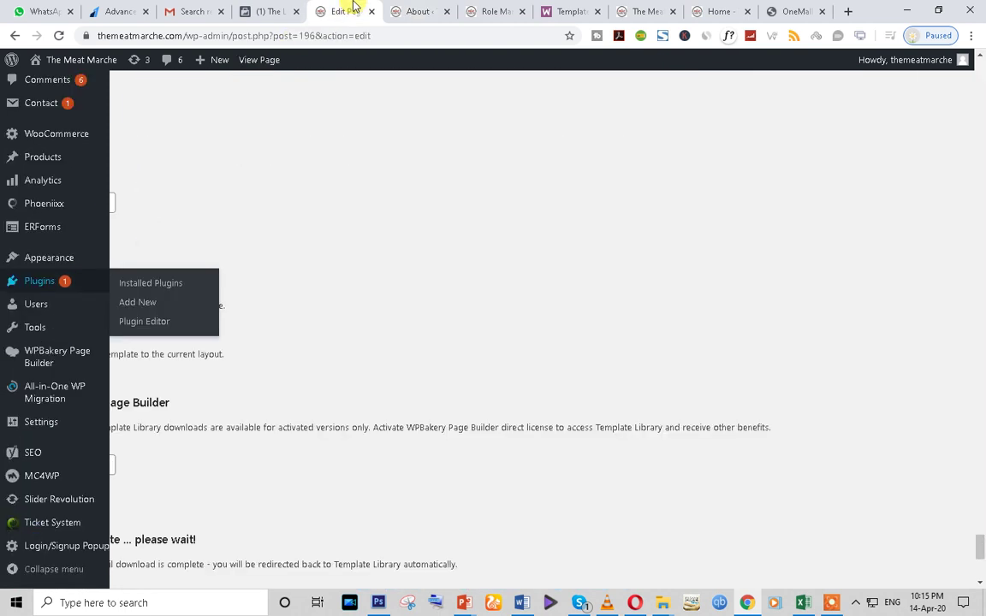
- Reload the Home page editor and check how its shortcode content and WPBakery Page Builder section load
{"action": "left_click", "coordinate": [59, 35]}
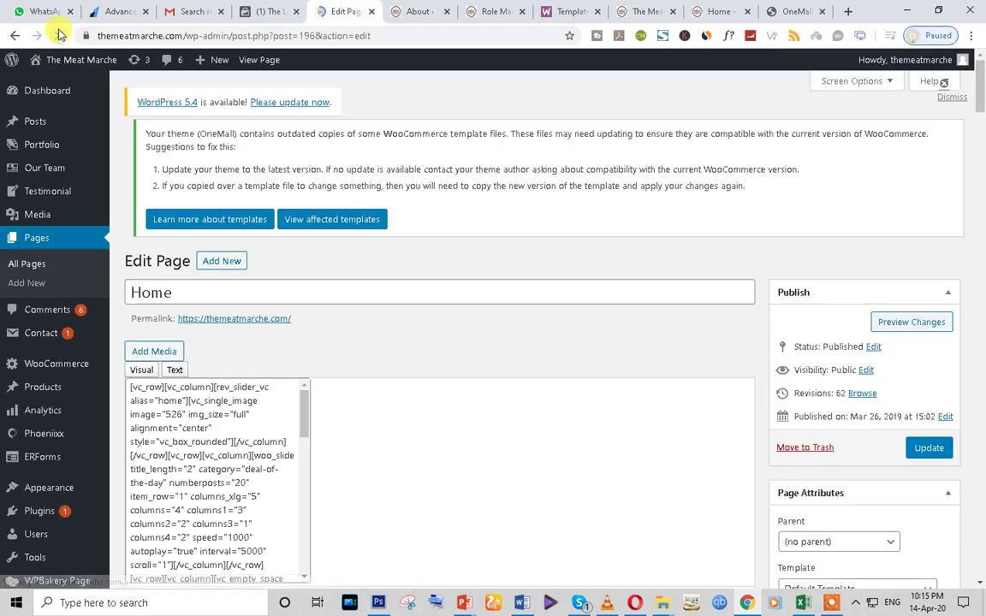
{"action": "scroll", "coordinate": [349, 310], "scroll_direction": "down", "scroll_amount": 3}
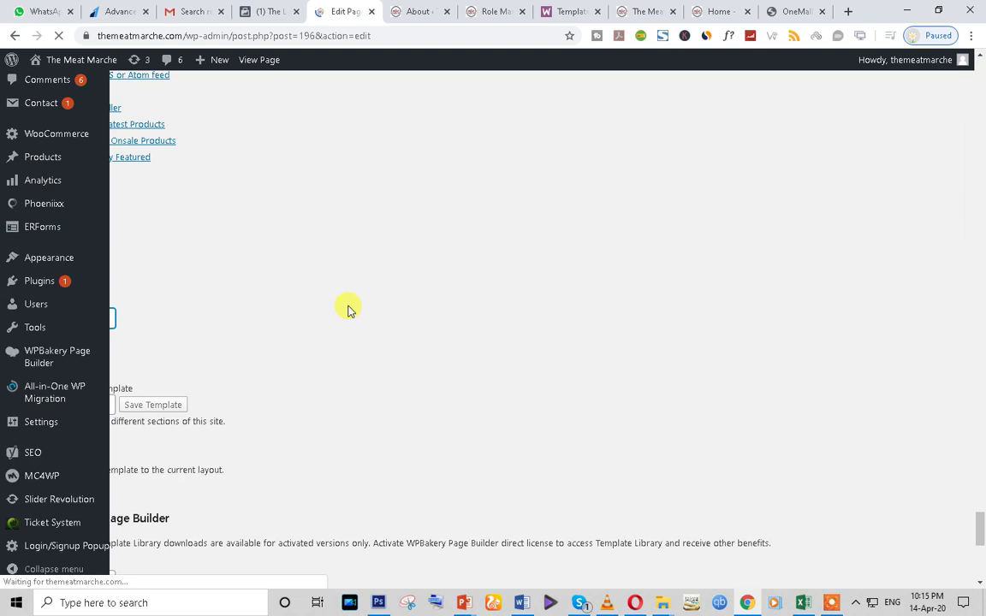
{"action": "scroll", "coordinate": [349, 317], "scroll_direction": "up", "scroll_amount": 15}
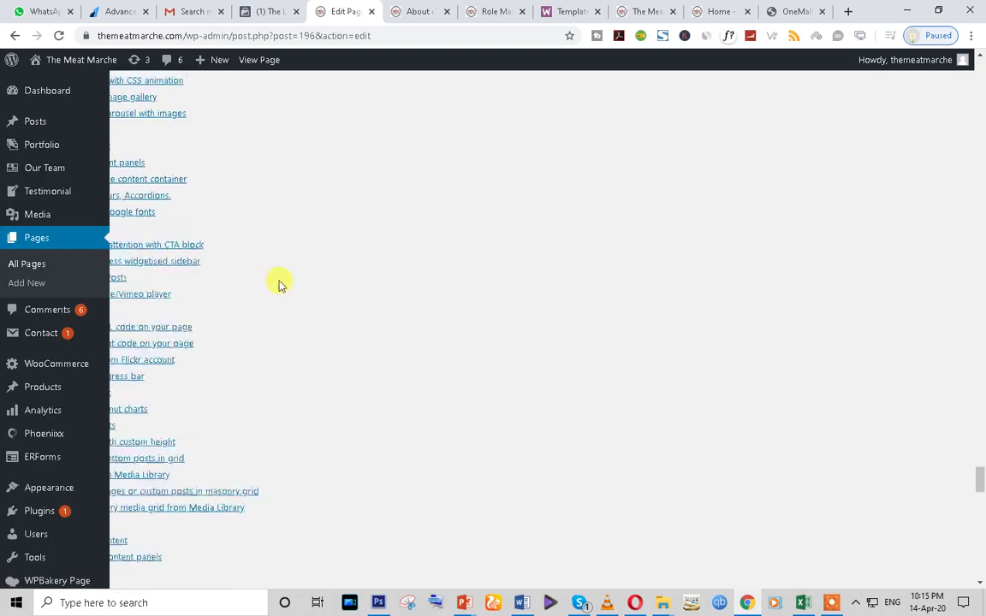
{"action": "left_click_drag", "start_coordinate": [980, 459], "coordinate": [947, 84]}
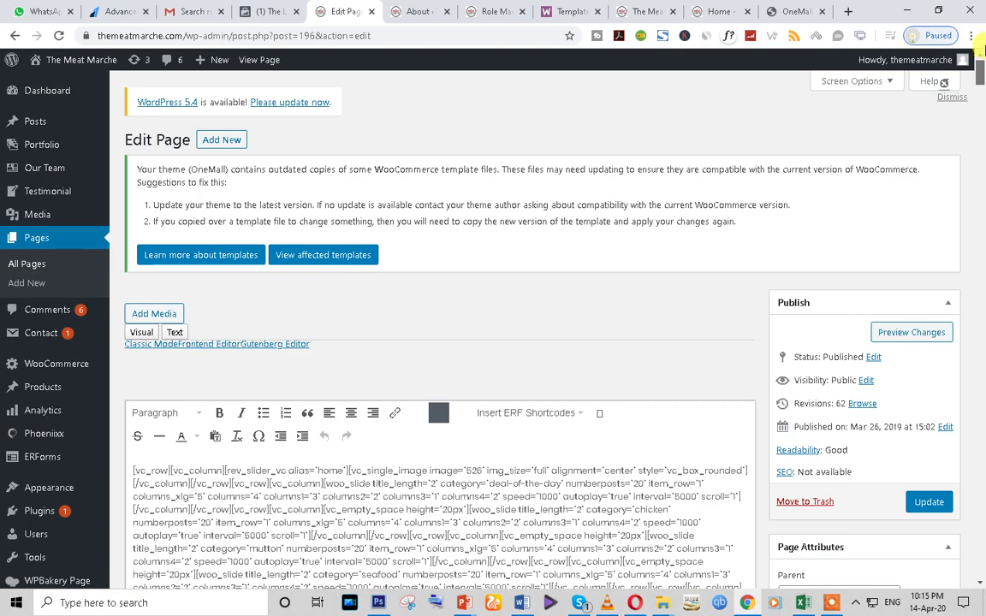
{"action": "scroll", "coordinate": [398, 469], "scroll_direction": "down", "scroll_amount": 1}
{"action": "scroll", "coordinate": [404, 471], "scroll_direction": "down", "scroll_amount": 3}
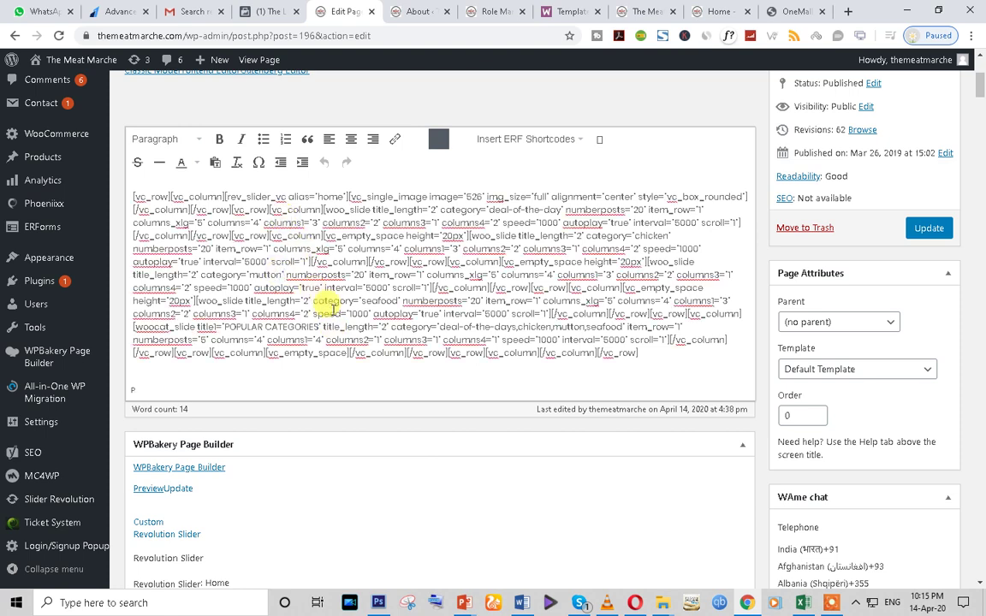
{"action": "scroll", "coordinate": [332, 308], "scroll_direction": "up", "scroll_amount": 5}
- Go back to the Role Manager page and open the live store site in a new tab
{"action": "left_click", "coordinate": [438, 10]}
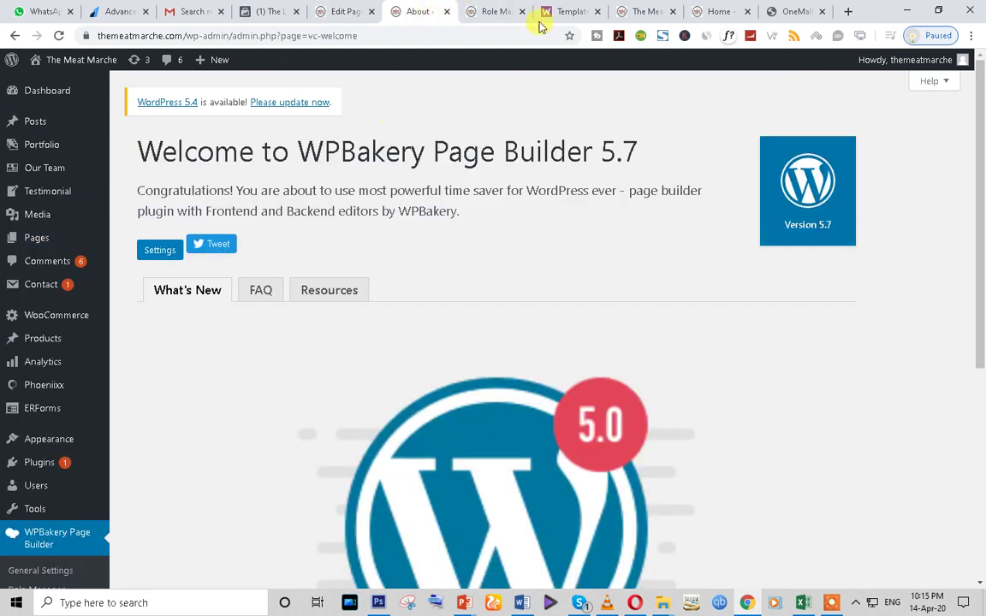
{"action": "left_click", "coordinate": [488, 10]}
{"action": "scroll", "coordinate": [493, 396], "scroll_direction": "up", "scroll_amount": 5}
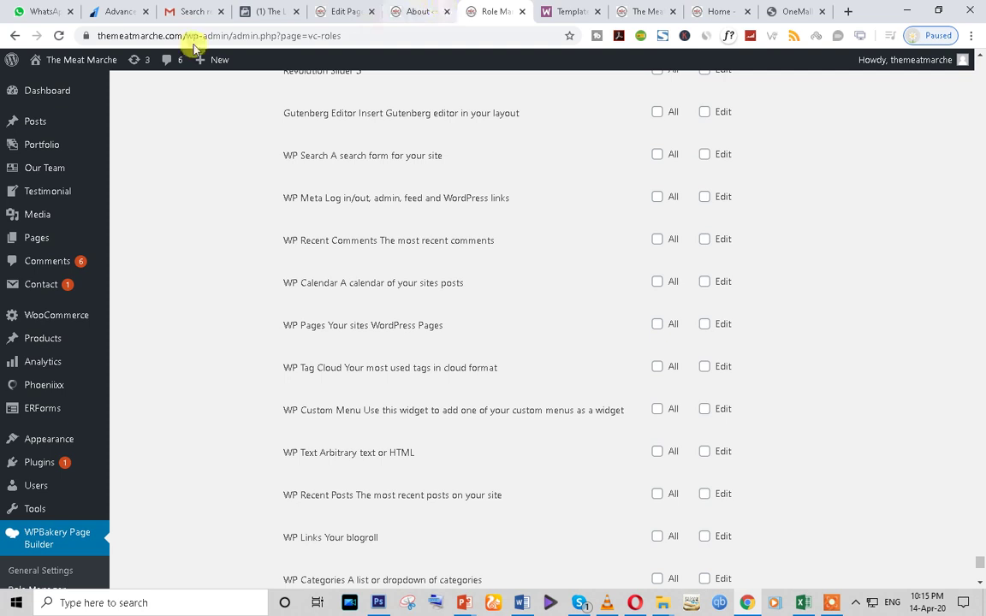
{"action": "mouse_move", "coordinate": [106, 59]}
{"action": "right_click", "coordinate": [64, 86]}
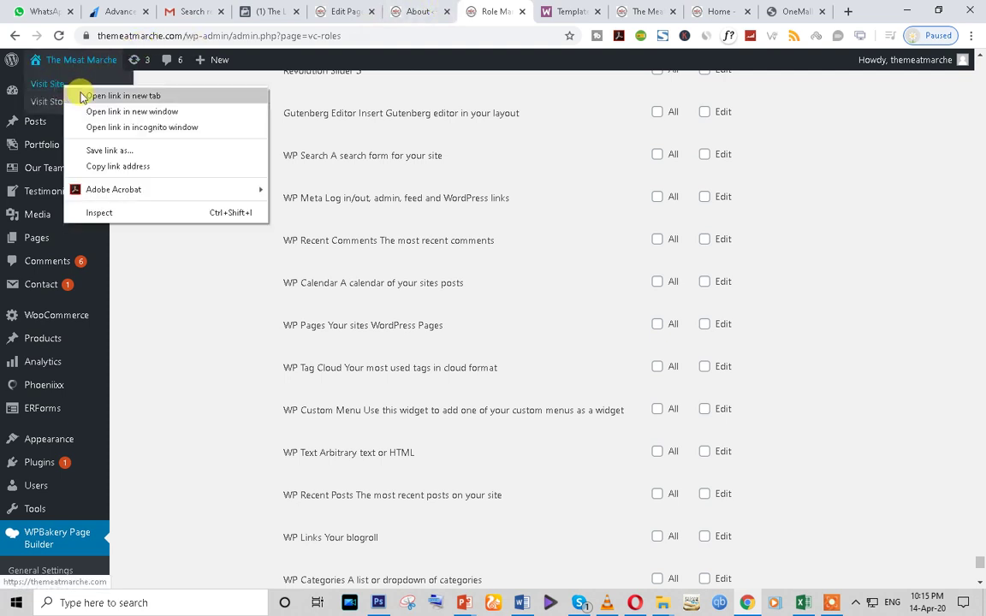
{"action": "left_click", "coordinate": [122, 96]}
- Close the WooCommerce template documentation tab and the extra The Meat Marche tab, and switch to the newly opened store home page
{"action": "left_click", "coordinate": [524, 11]}
{"action": "left_click", "coordinate": [588, 12]}
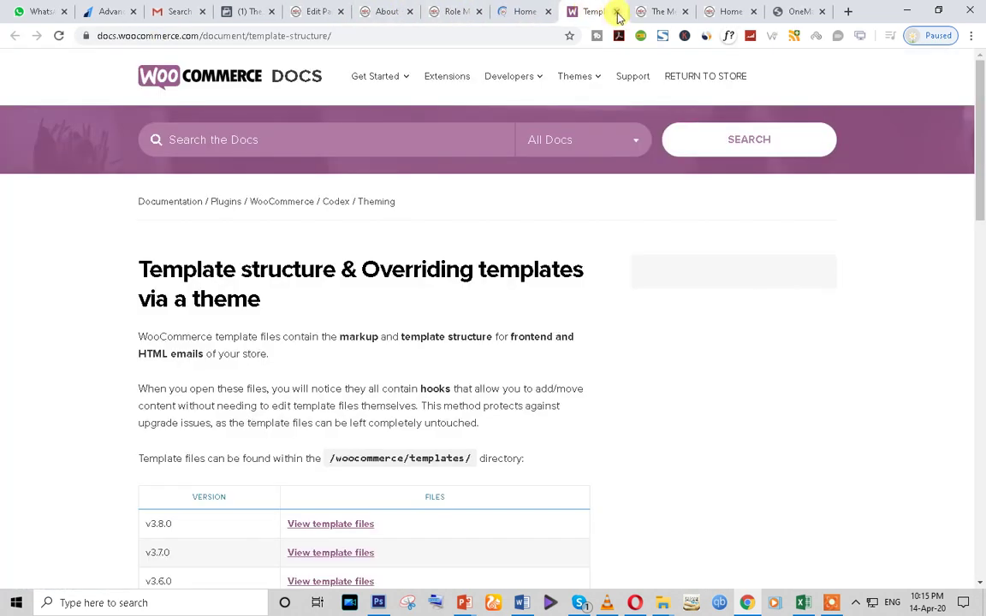
{"action": "left_click", "coordinate": [615, 12]}
{"action": "left_click", "coordinate": [615, 12]}
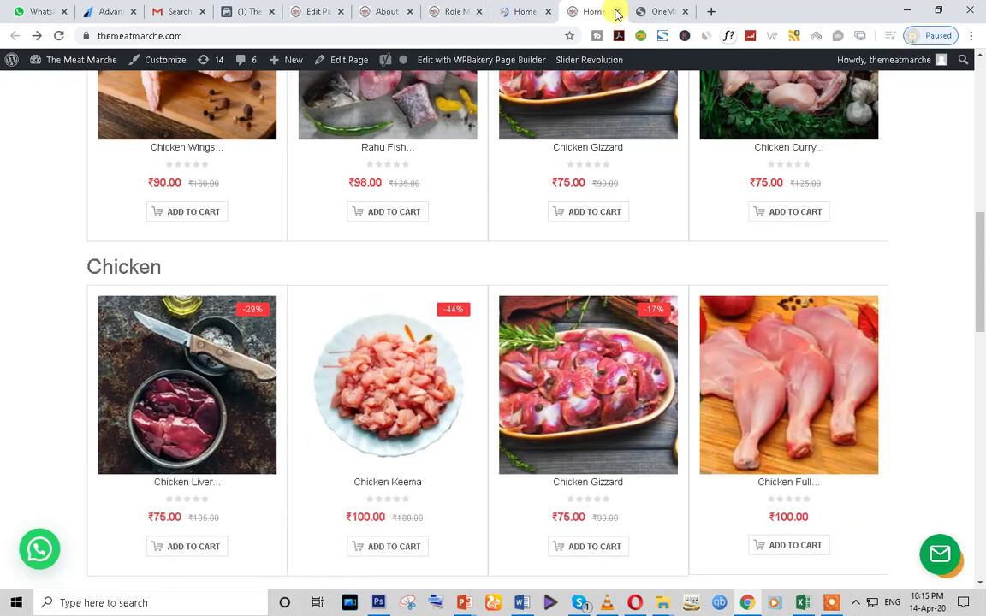
{"action": "left_click", "coordinate": [523, 10]}
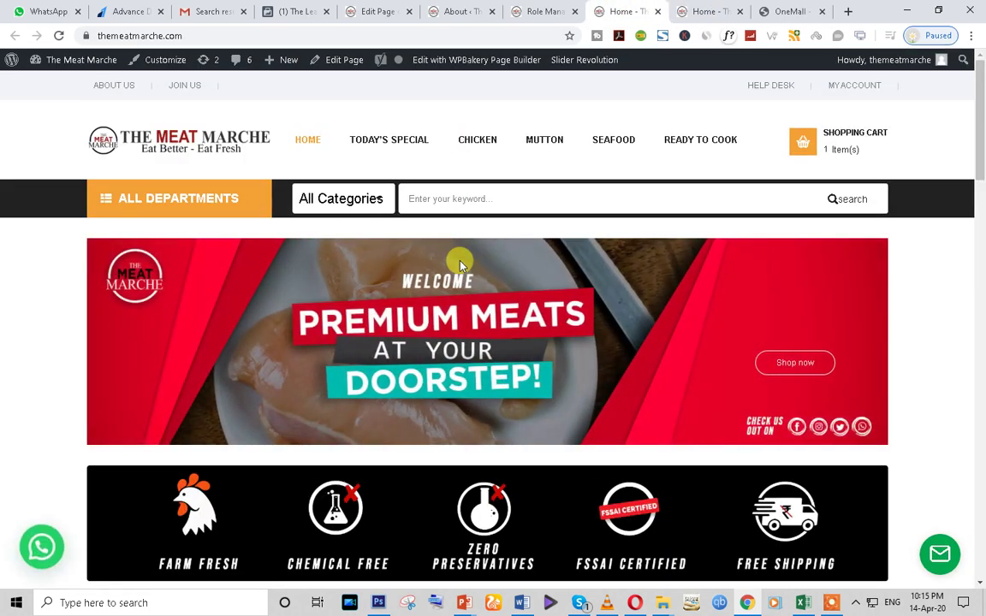
- Examine the live store home page, including its banner slider and the Chicken and Mutton product sections
{"action": "scroll", "coordinate": [459, 264], "scroll_direction": "down", "scroll_amount": 10}
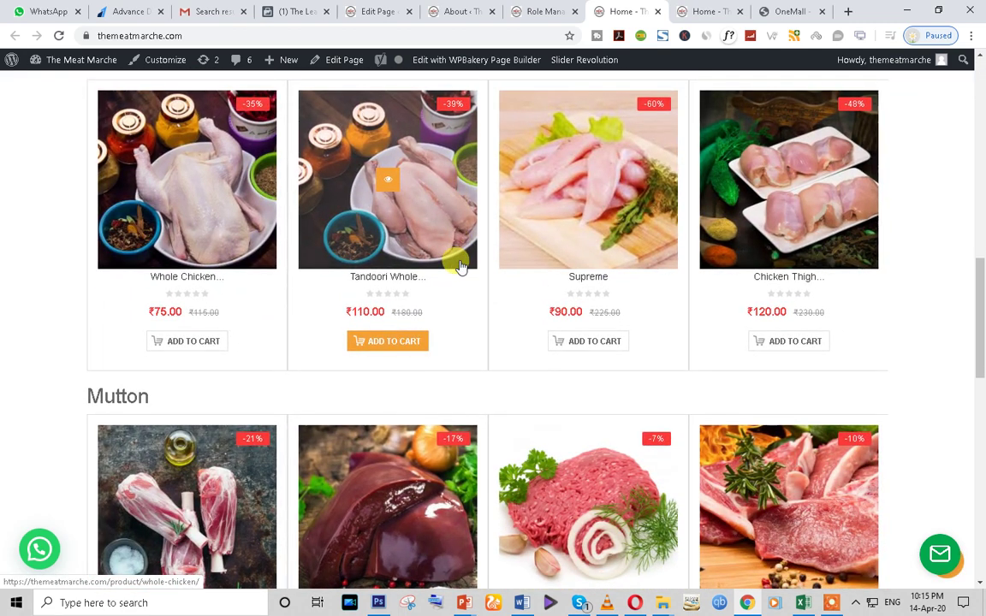
{"action": "scroll", "coordinate": [459, 266], "scroll_direction": "down", "scroll_amount": 5}
{"action": "scroll", "coordinate": [456, 261], "scroll_direction": "up", "scroll_amount": 3}
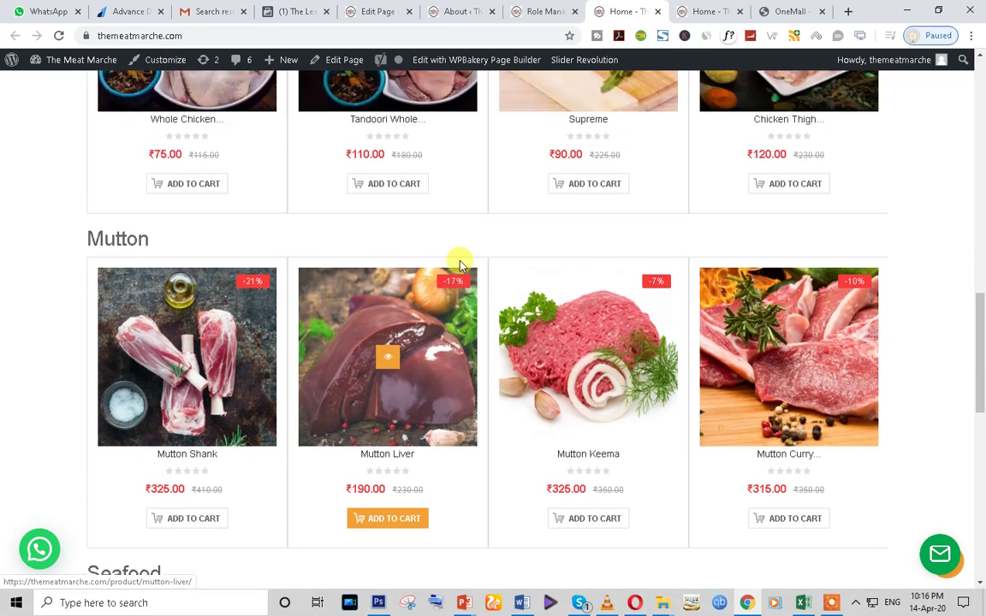
{"action": "scroll", "coordinate": [460, 265], "scroll_direction": "up", "scroll_amount": 3}
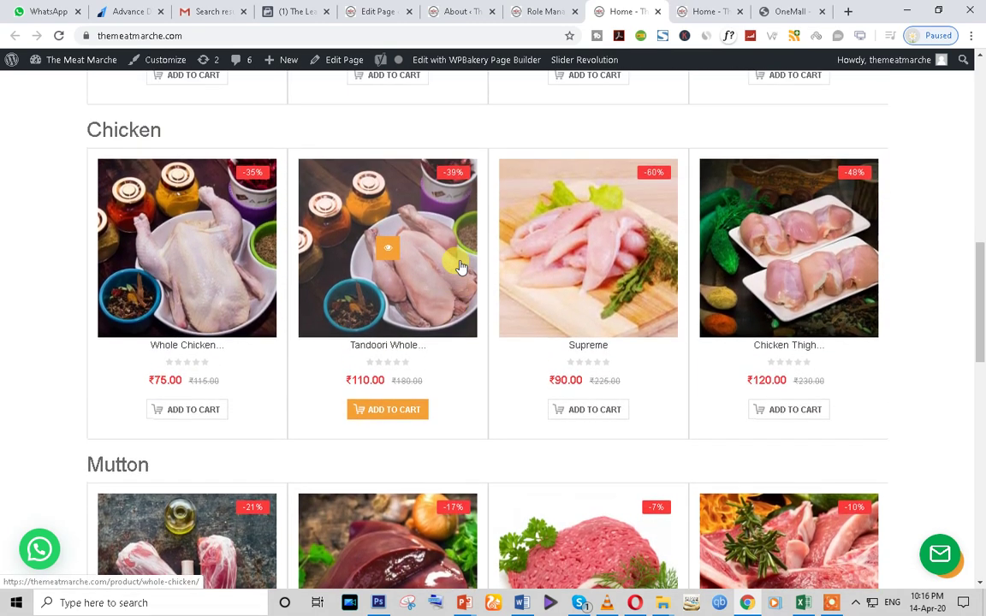
{"action": "scroll", "coordinate": [459, 266], "scroll_direction": "up", "scroll_amount": 1}
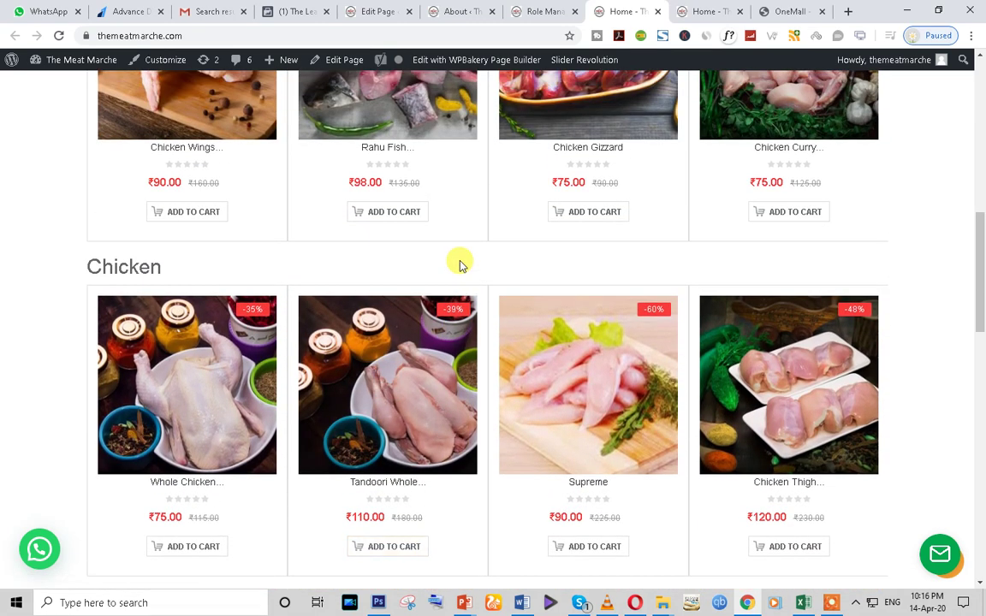
{"action": "scroll", "coordinate": [459, 267], "scroll_direction": "up", "scroll_amount": 5}
{"action": "scroll", "coordinate": [459, 266], "scroll_direction": "up", "scroll_amount": 3}
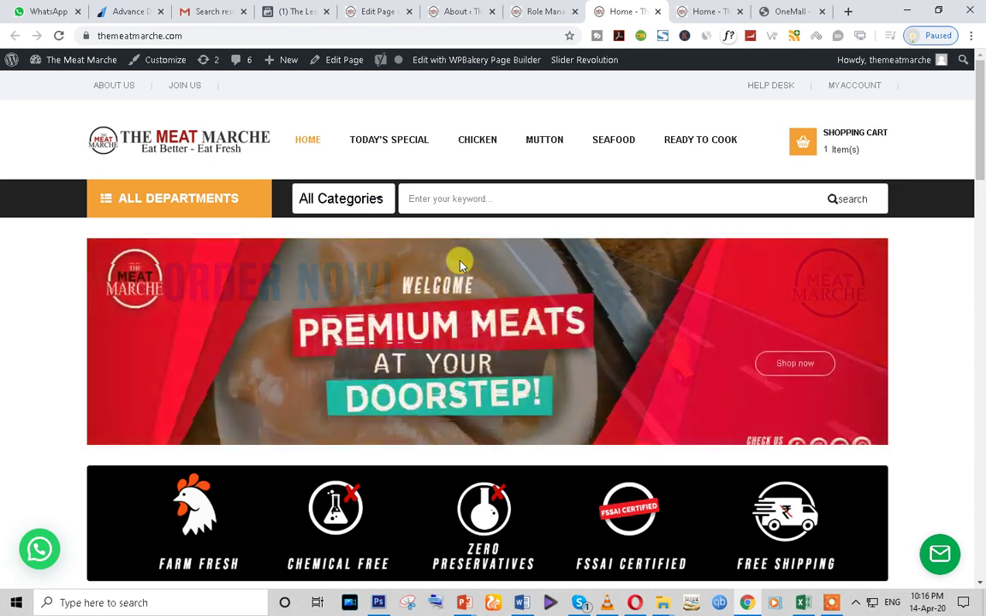
{"action": "scroll", "coordinate": [460, 266], "scroll_direction": "down", "scroll_amount": 1}
{"action": "scroll", "coordinate": [460, 266], "scroll_direction": "up", "scroll_amount": 1}
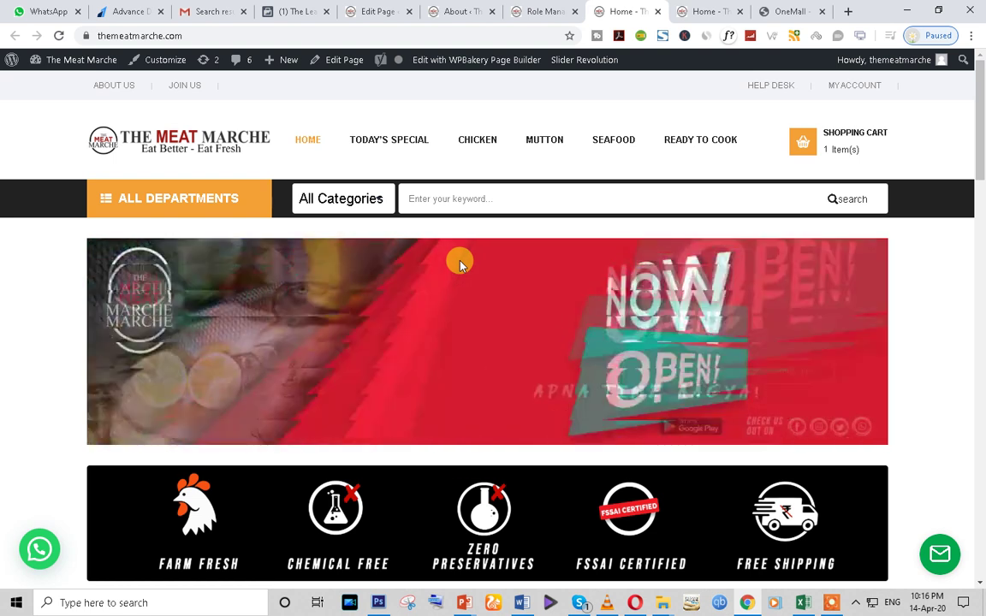
{"action": "left_click", "coordinate": [893, 603]}
{"action": "left_click", "coordinate": [778, 581]}
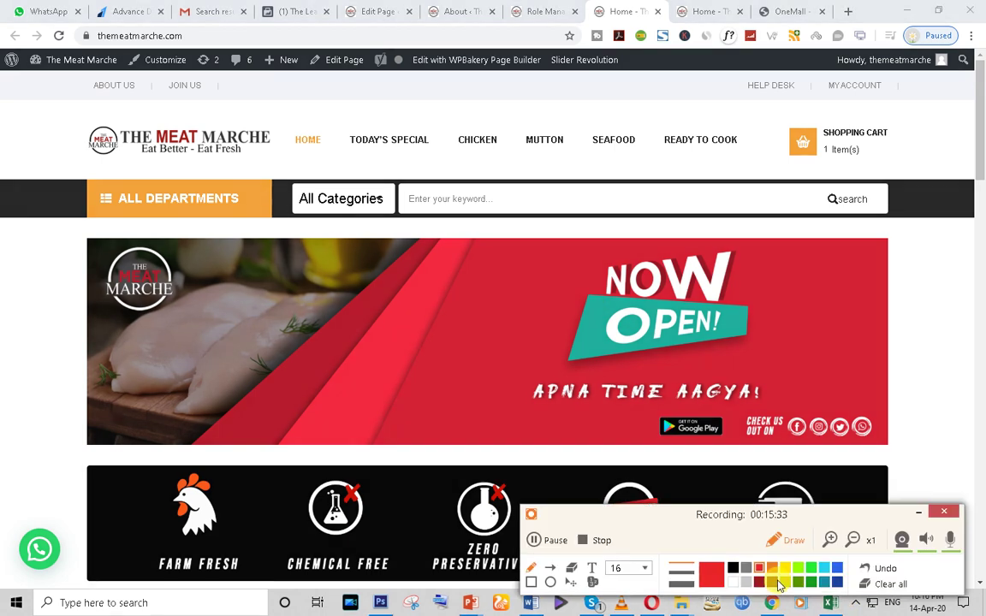
{"action": "left_click", "coordinate": [920, 515]}
{"action": "left_click", "coordinate": [830, 604]}
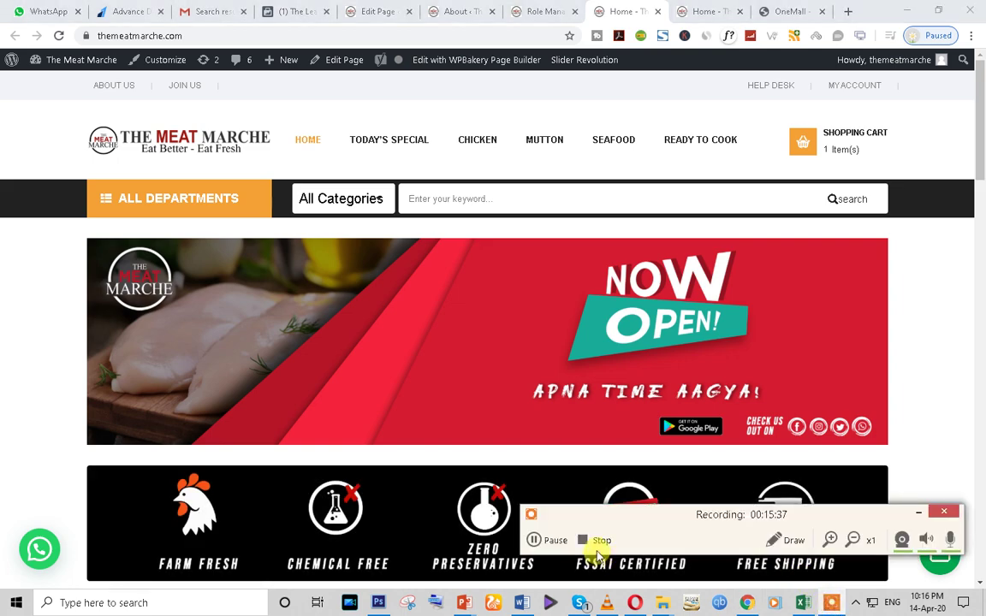